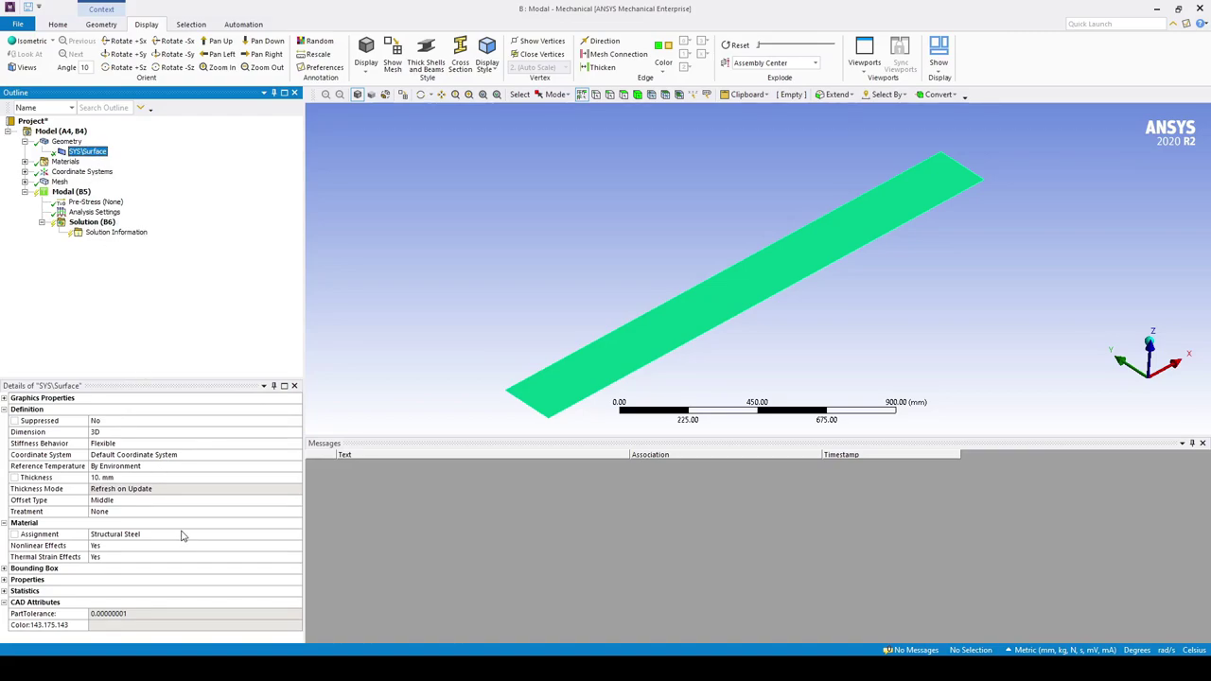
- Add a Fixed Support to the modal analysis on the near short edge of the plate
left_click(73, 192)
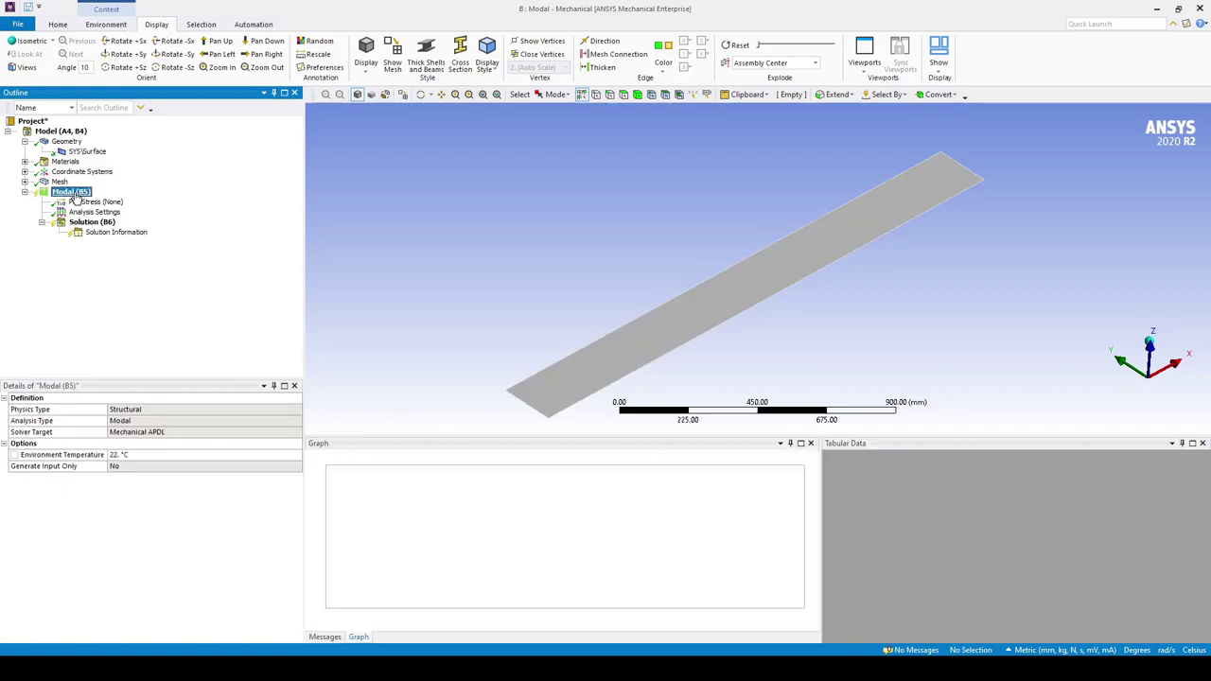
middle_click_drag(499, 250, 502, 246)
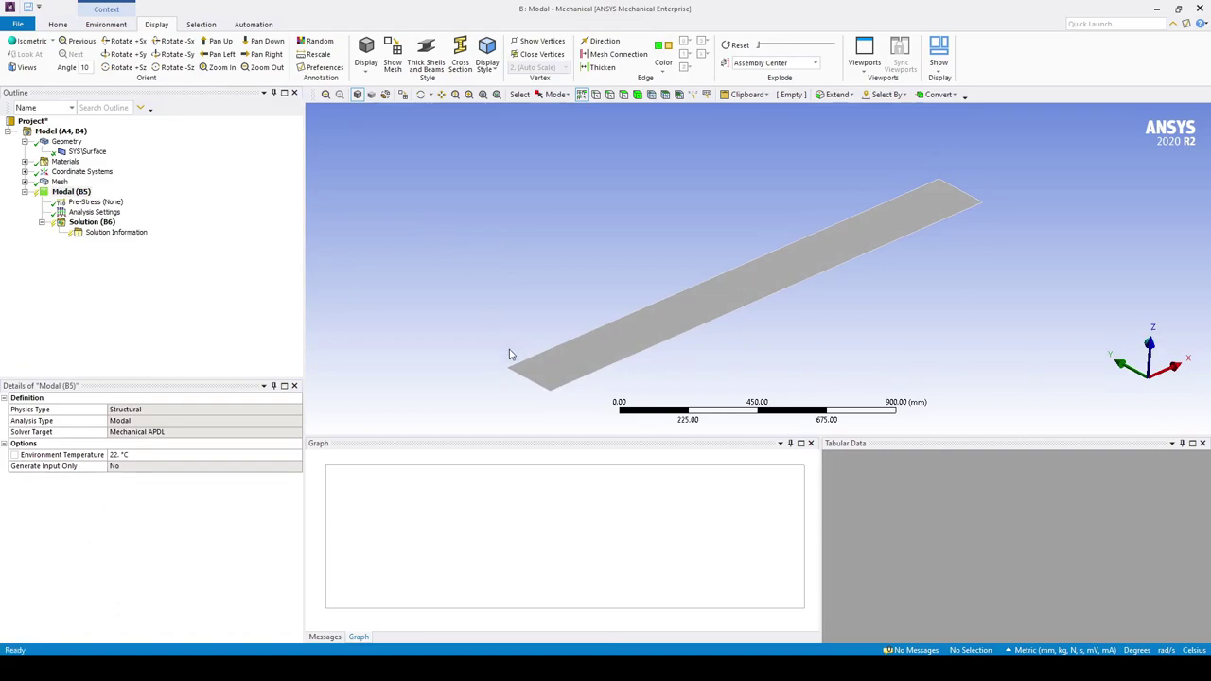
right_click(72, 192)
mouse_move(106, 200)
left_click(281, 231)
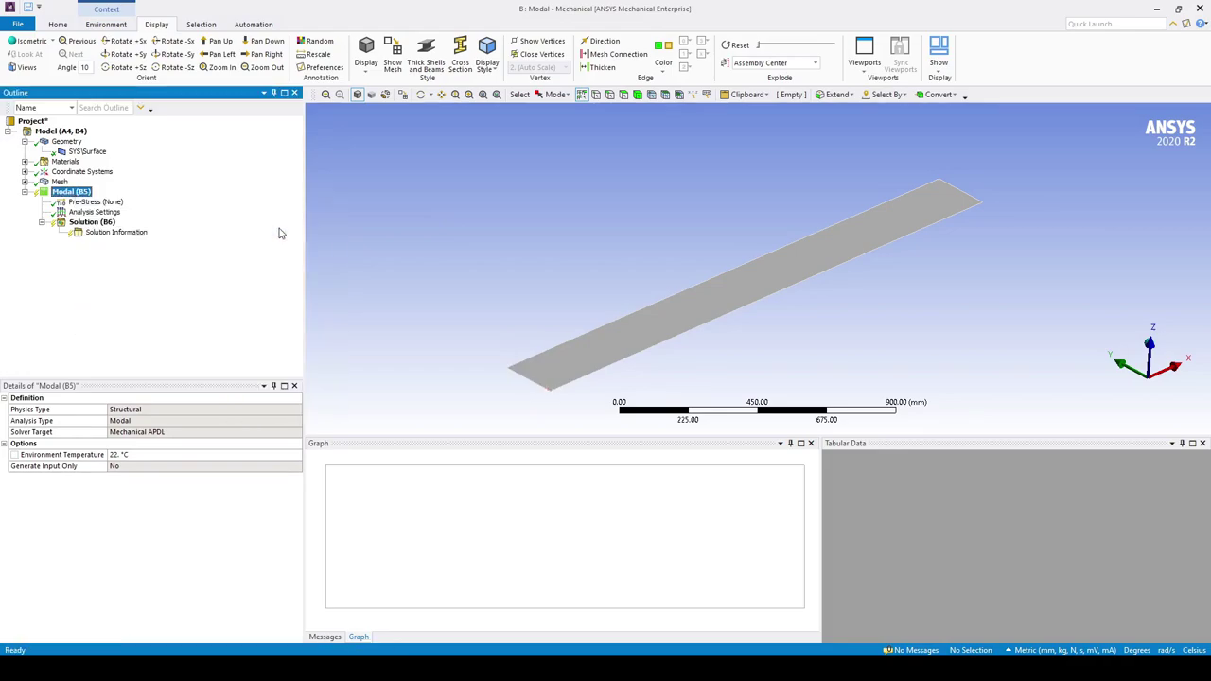
left_click(537, 384)
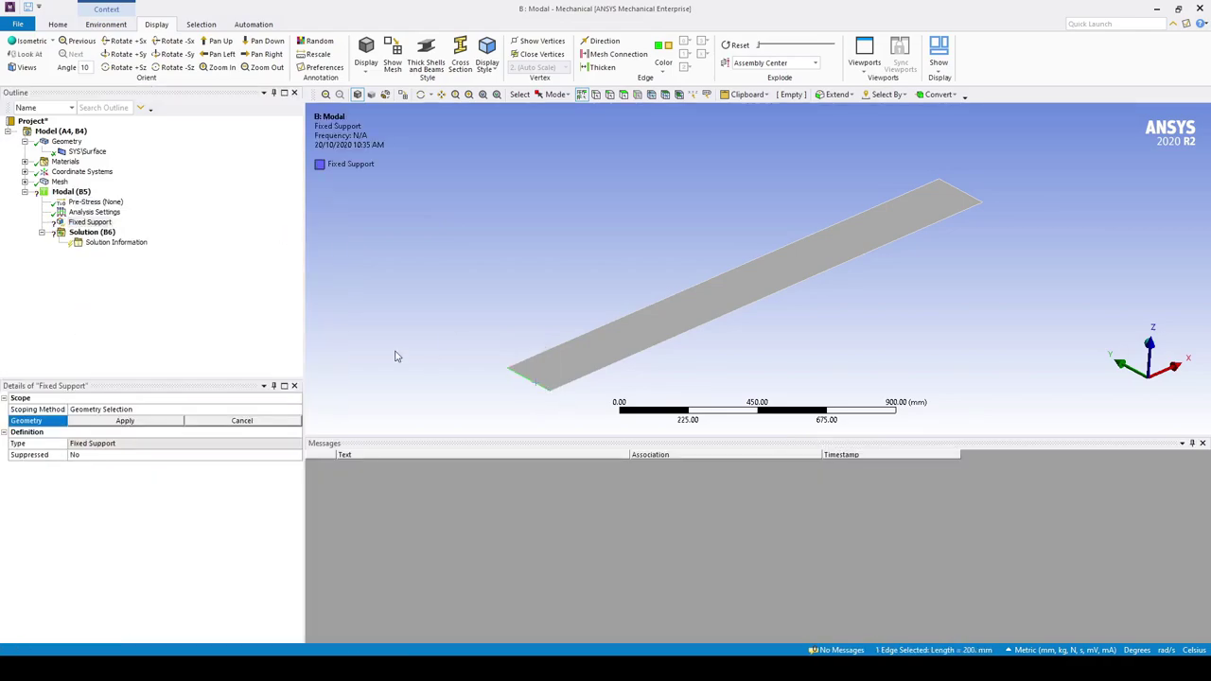
left_click(154, 422)
- Set the modal analysis to find a maximum of 12 modes and solve it
left_click(109, 204)
left_click(109, 212)
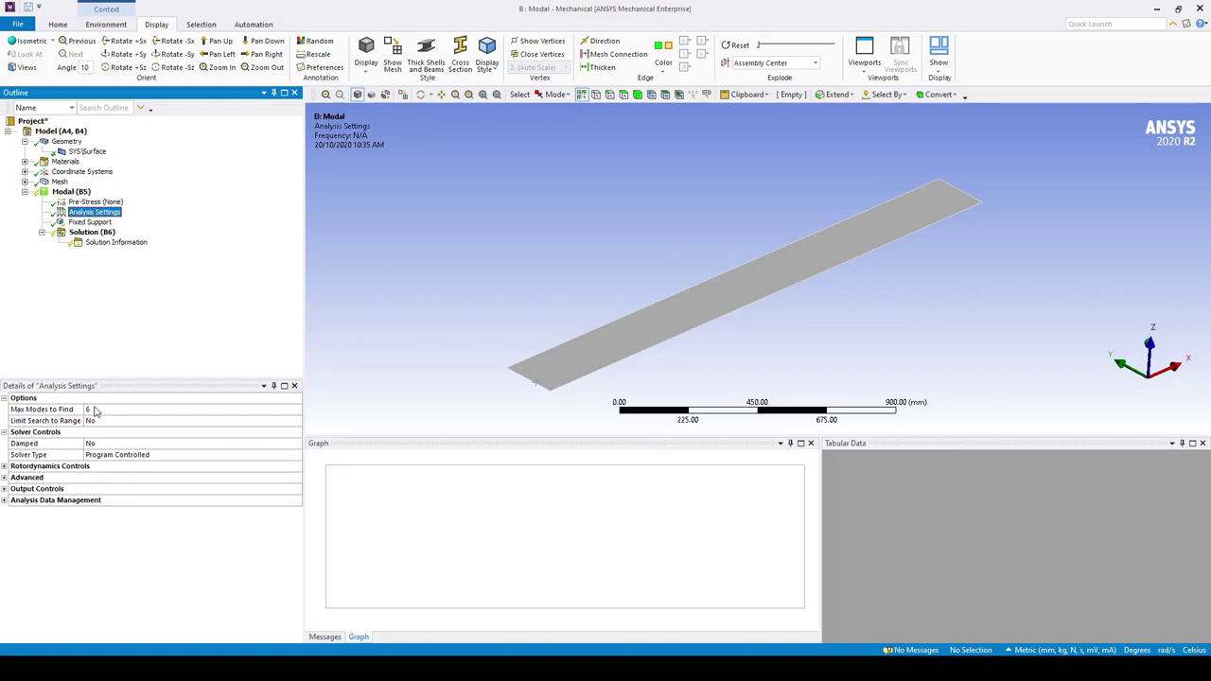
left_click(101, 408)
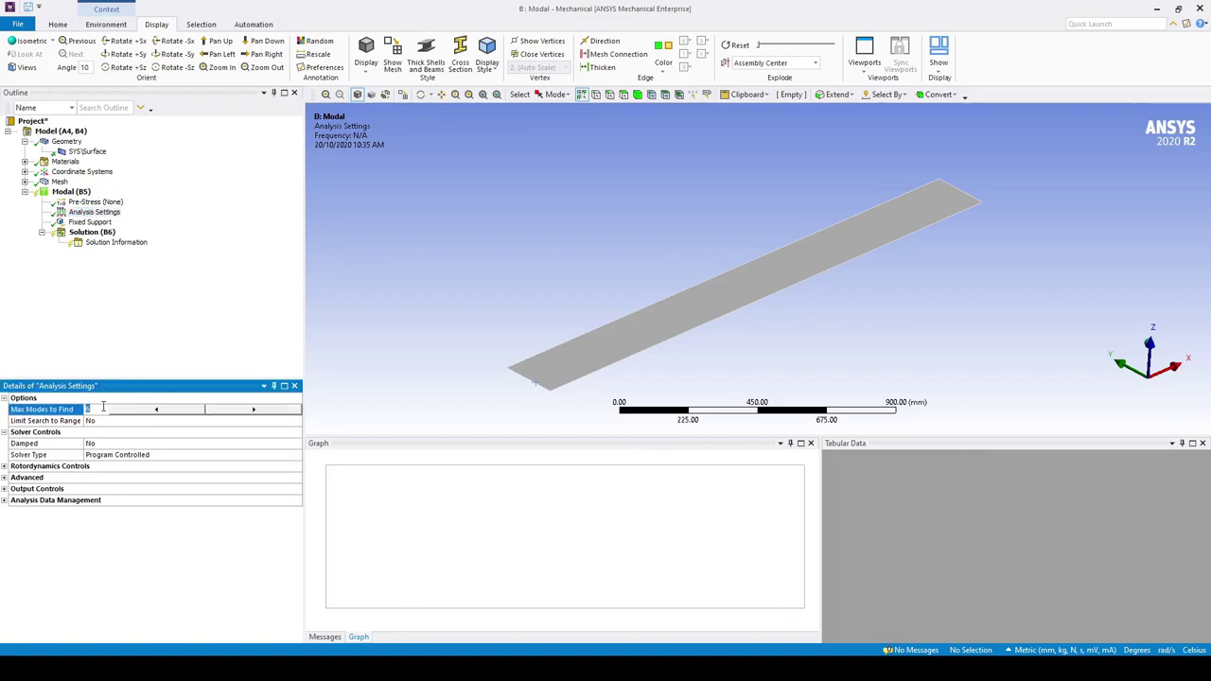
type("12")
key("Return")
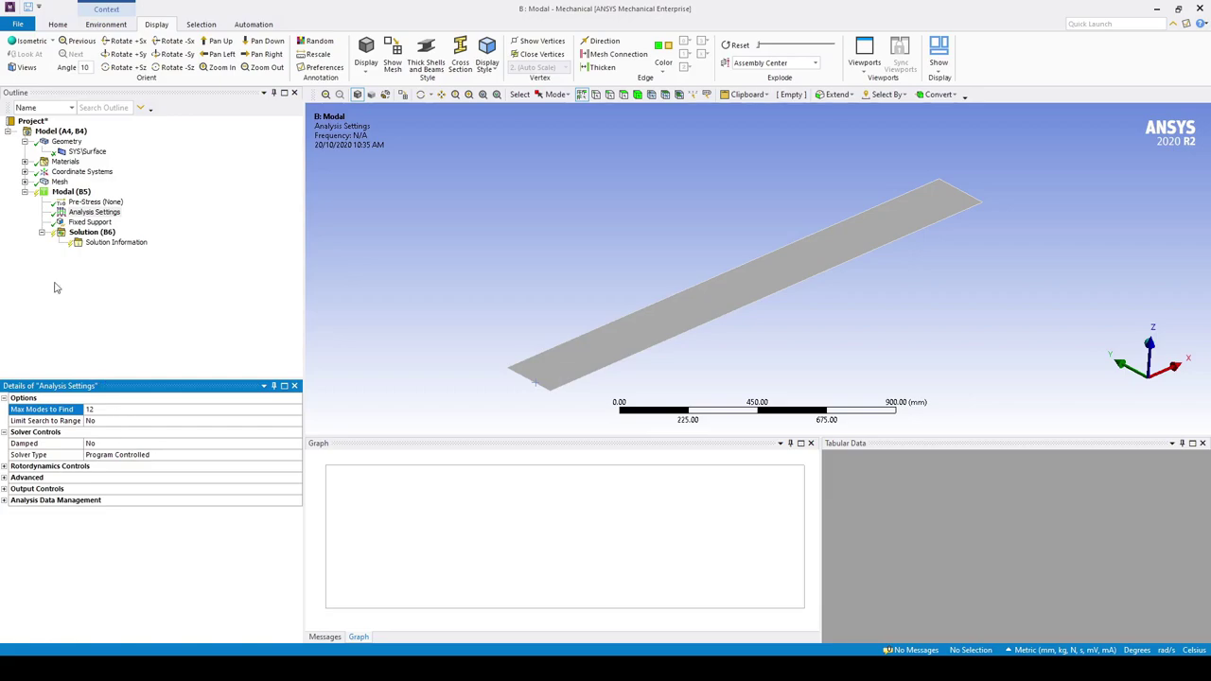
left_click(71, 192)
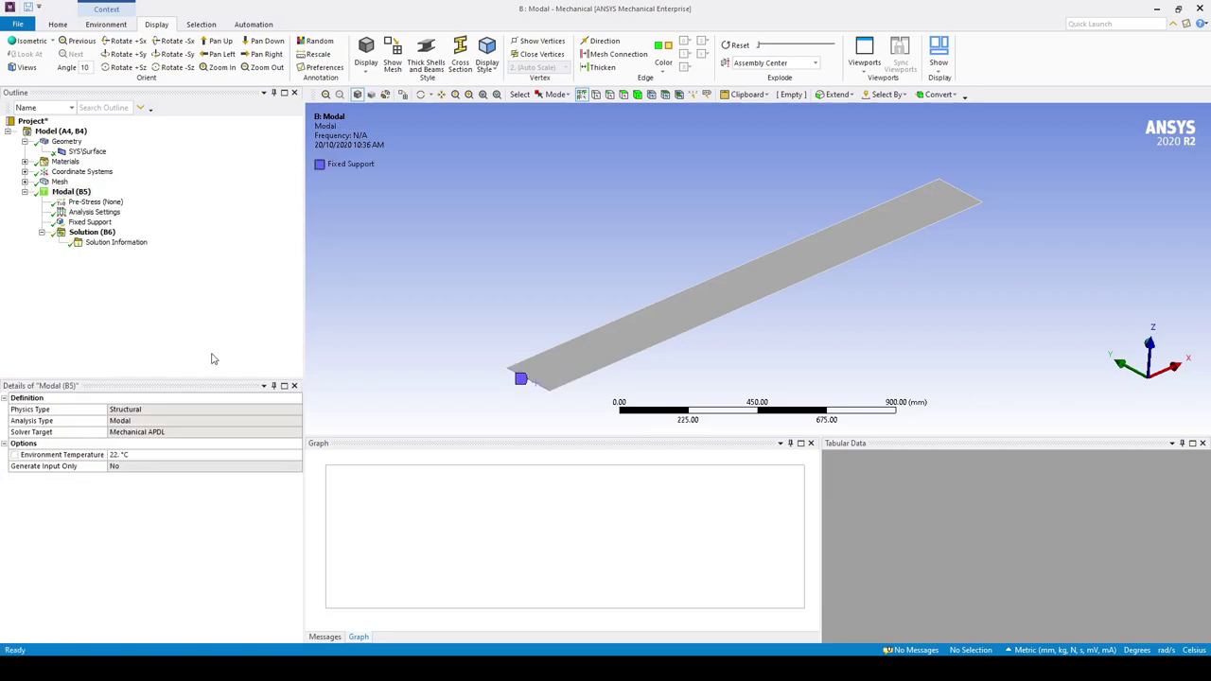
- Create mode shape results for all 12 modes from the modal solution's frequency table
left_click(92, 232)
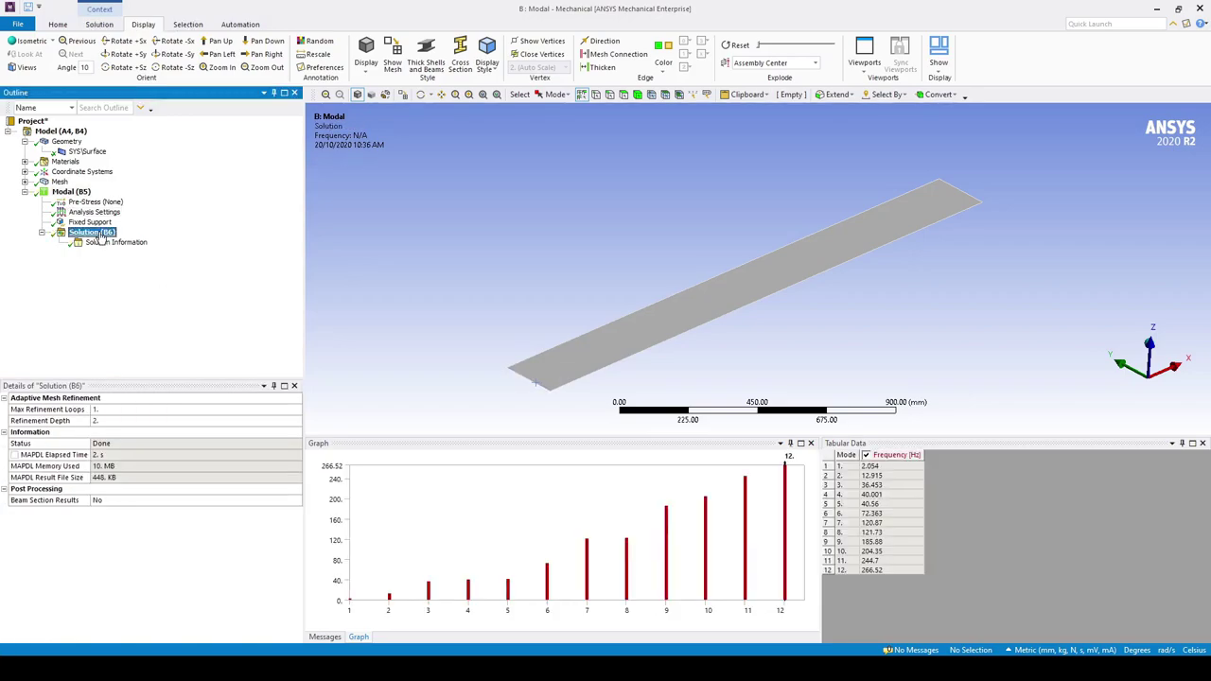
right_click(849, 473)
left_click(873, 476)
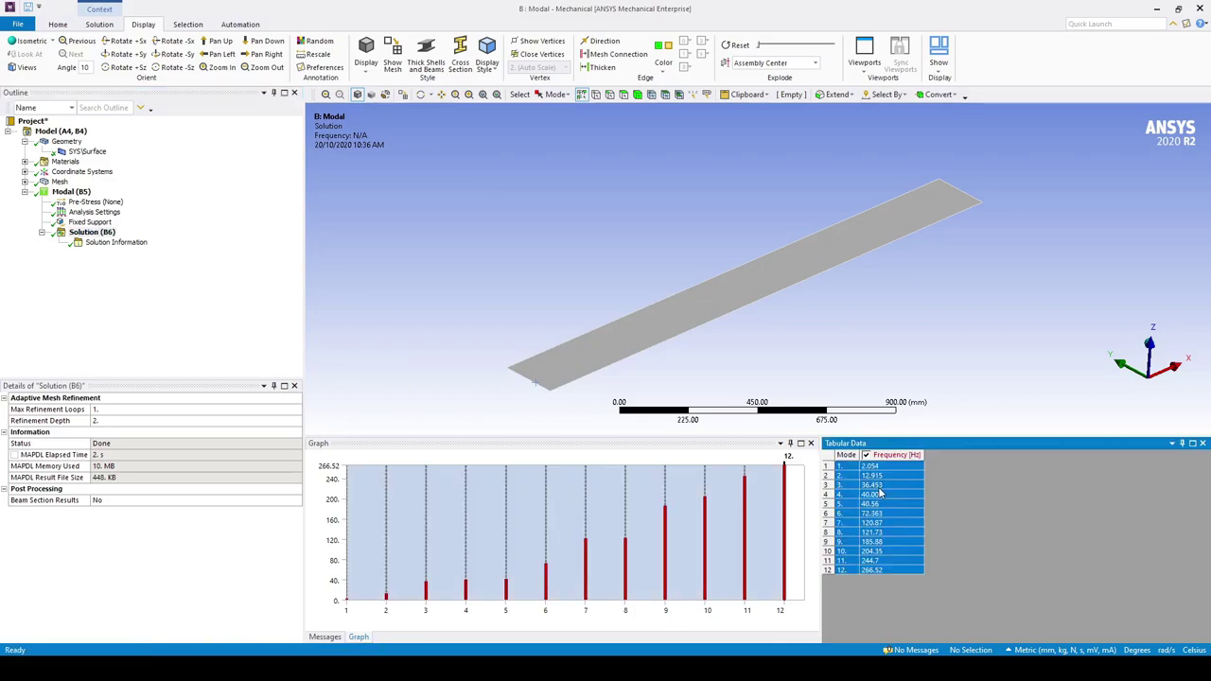
right_click(892, 494)
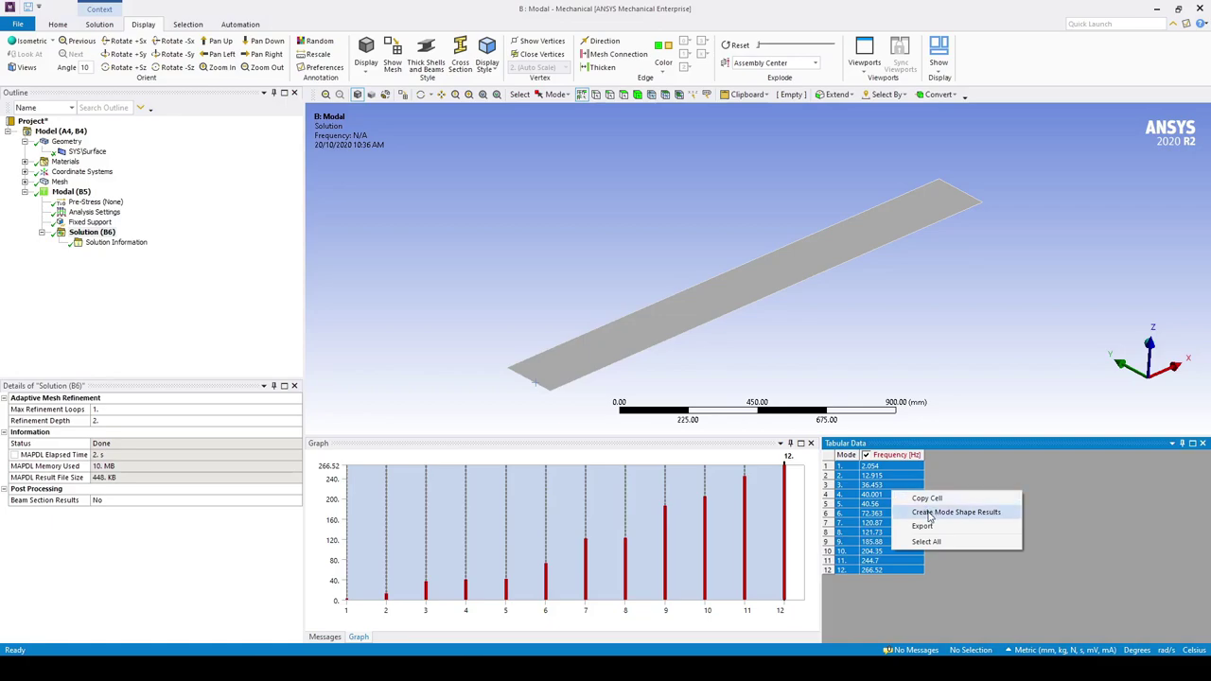
left_click(929, 515)
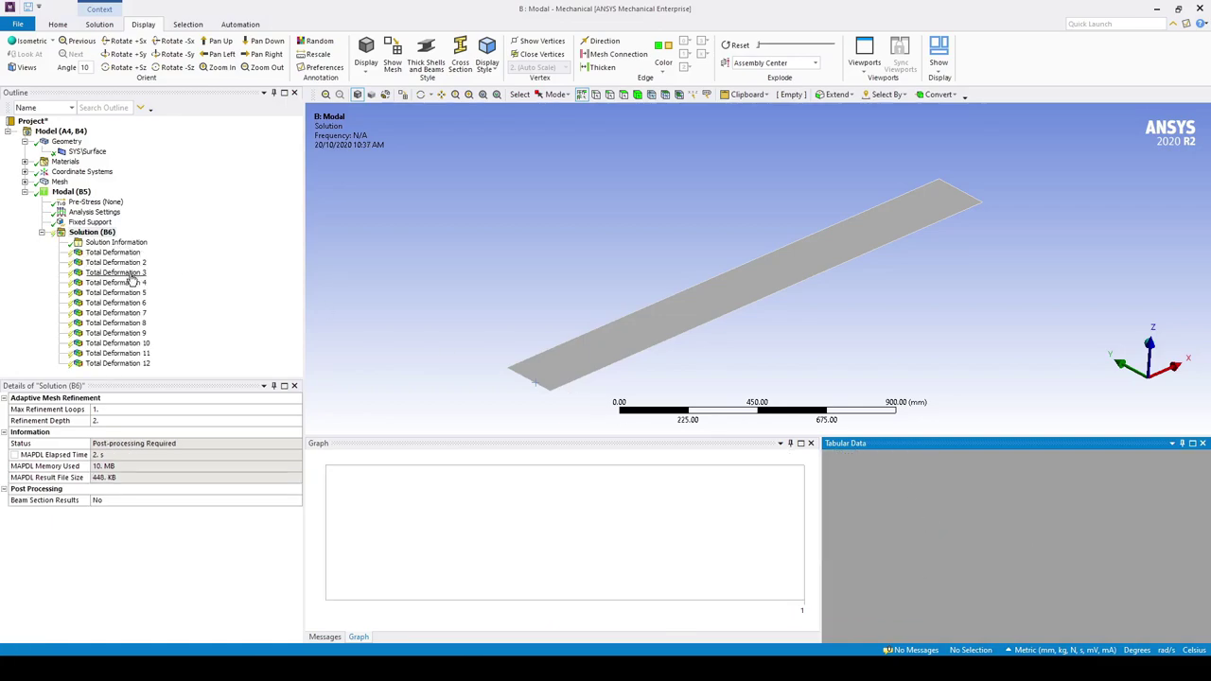
- Evaluate all Total Deformation results and display the first mode's deformation
right_click(95, 252)
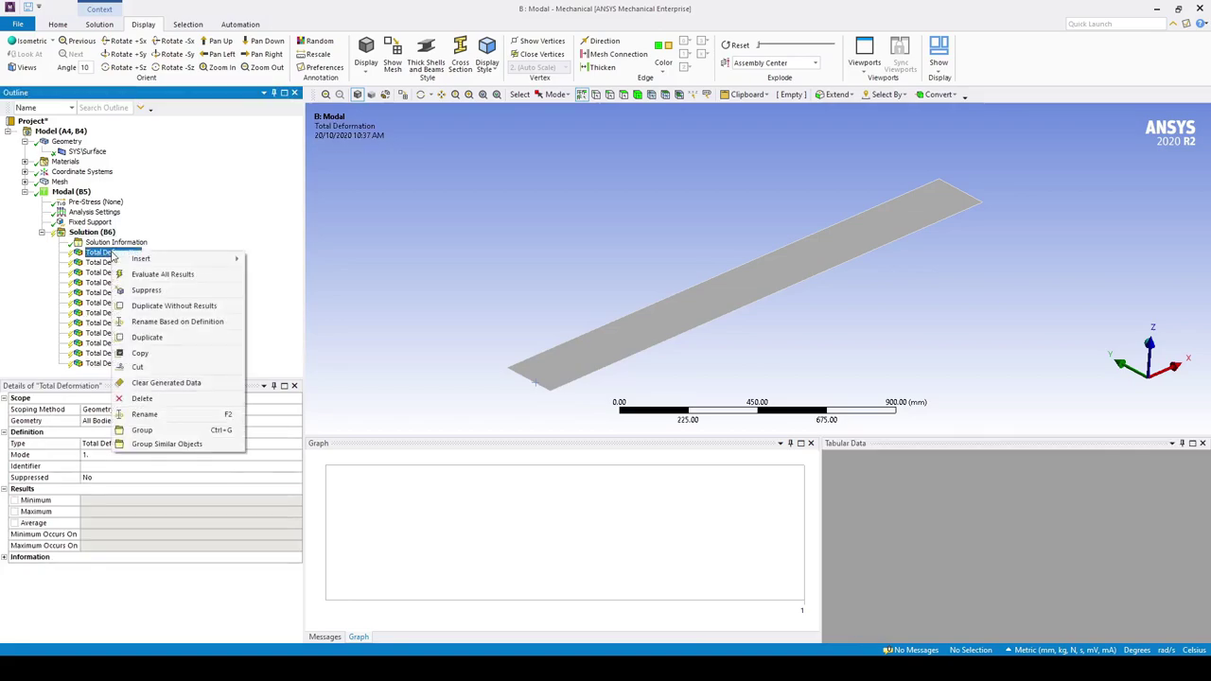
left_click(147, 276)
left_click(106, 255)
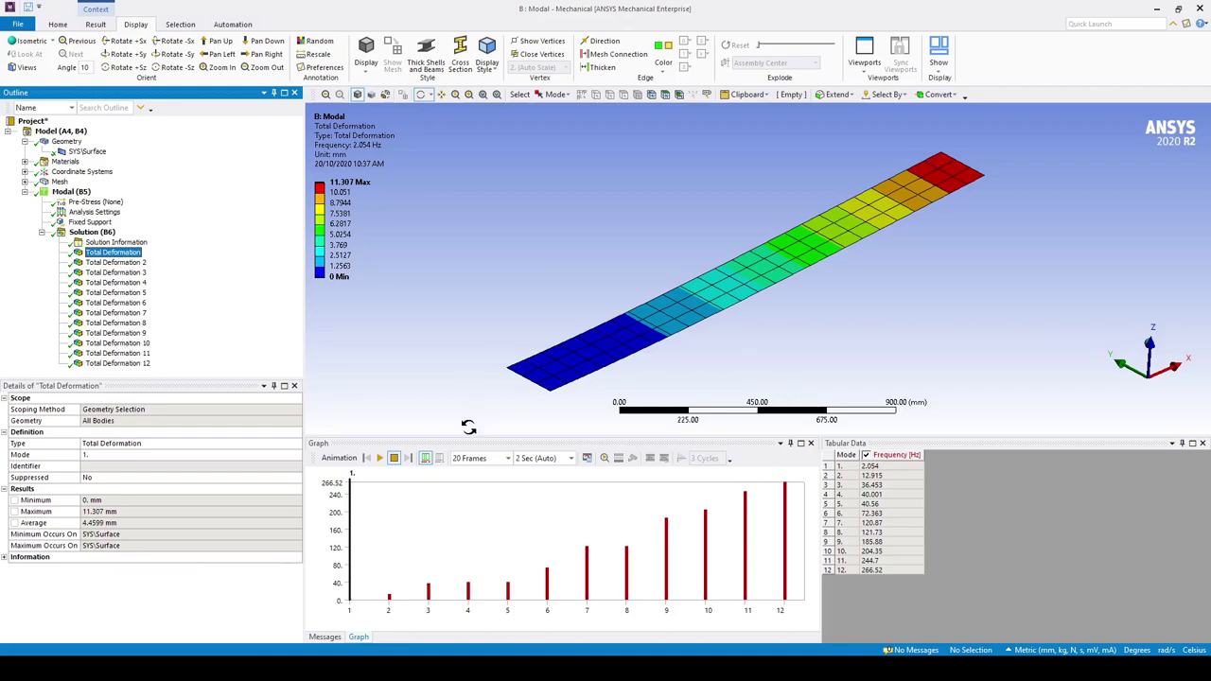
- Animate the Total Deformation results of modes 1 to 4 one after another to examine their shapes
left_click(380, 458)
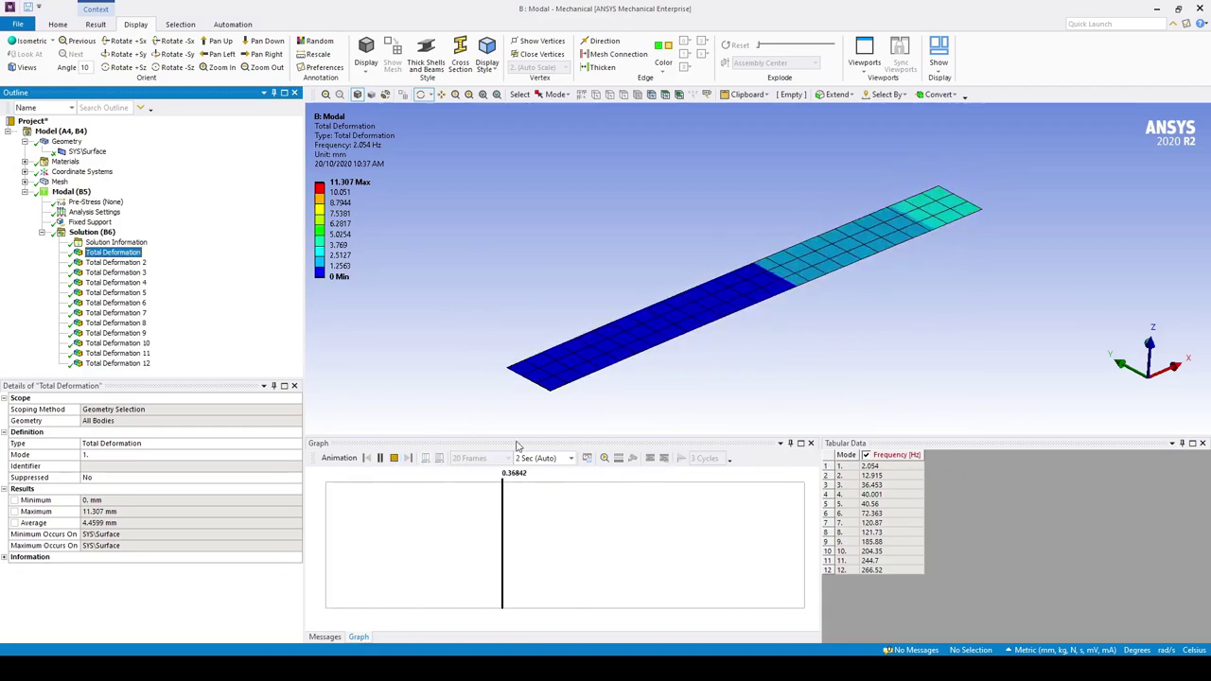
left_click(395, 458)
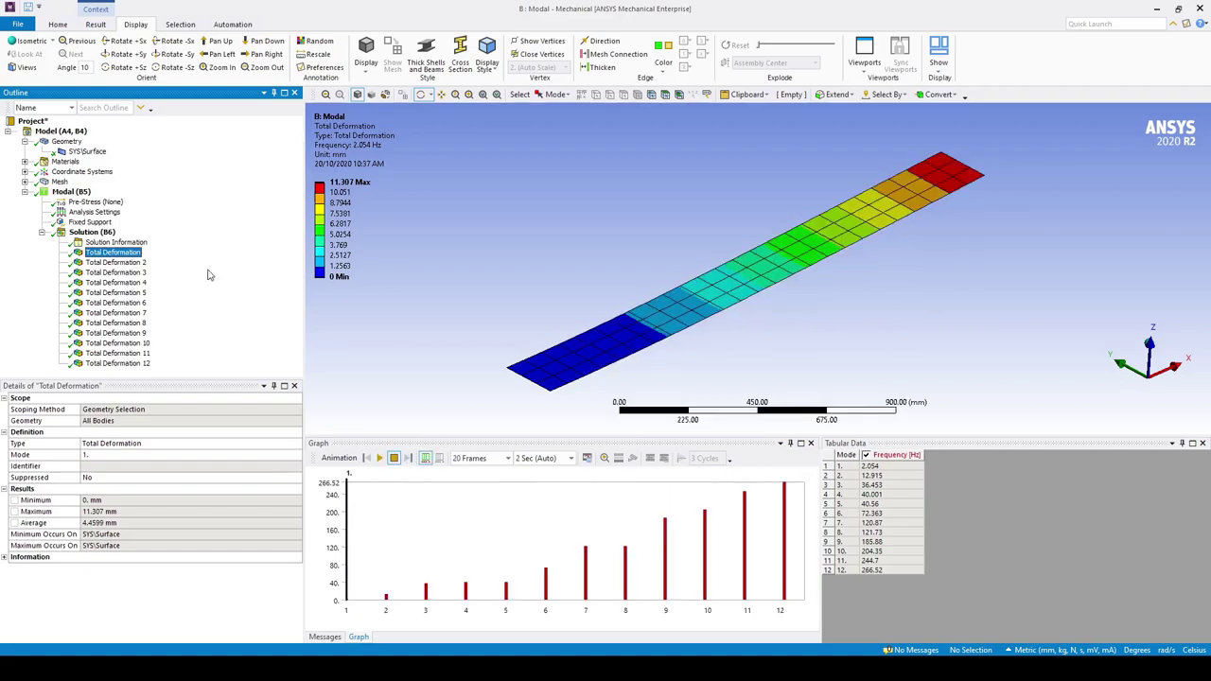
left_click(117, 263)
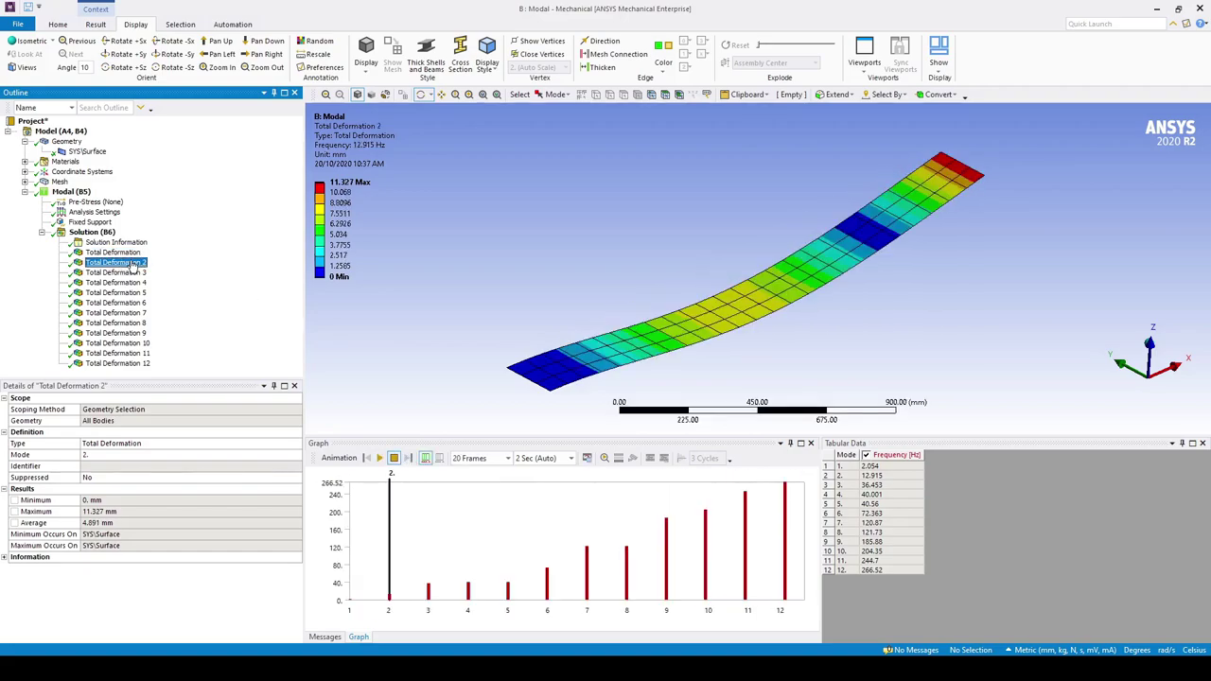
left_click(379, 458)
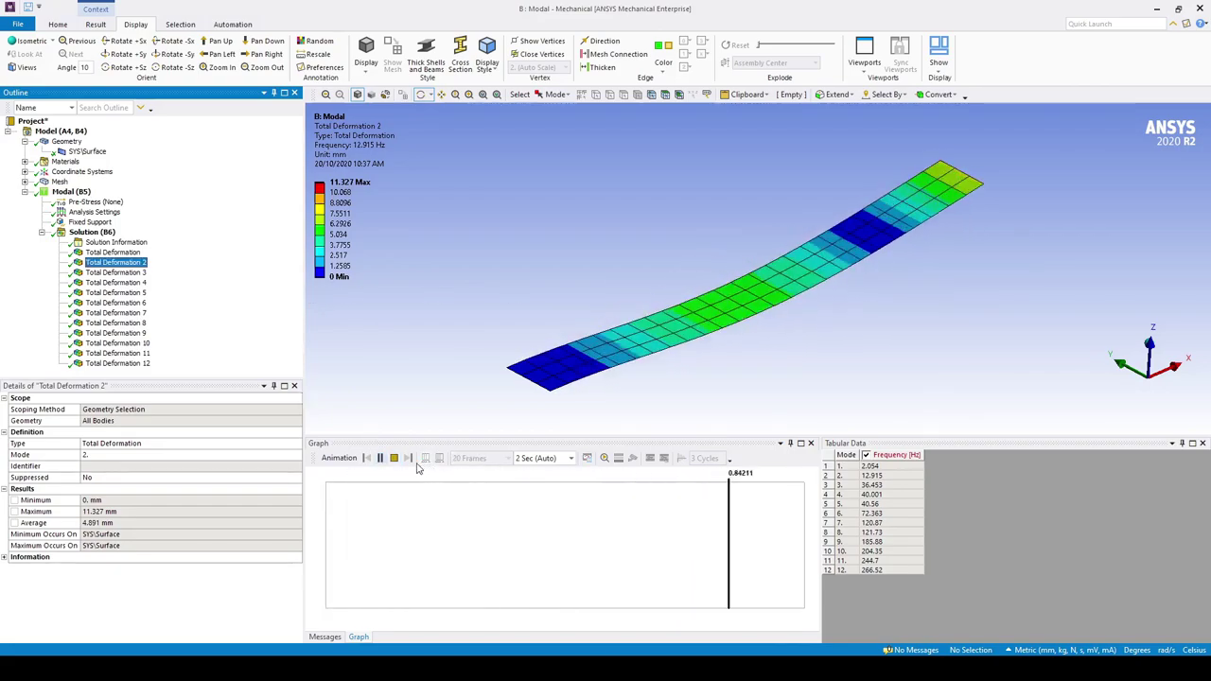
left_click(115, 273)
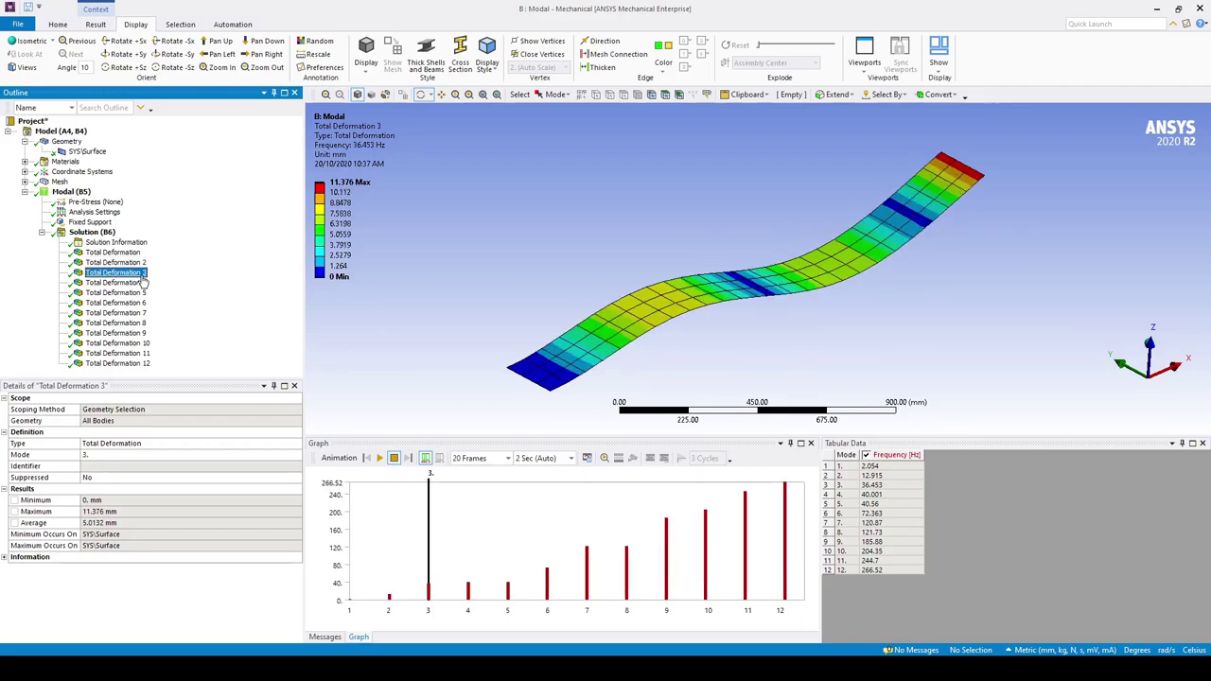
left_click(379, 458)
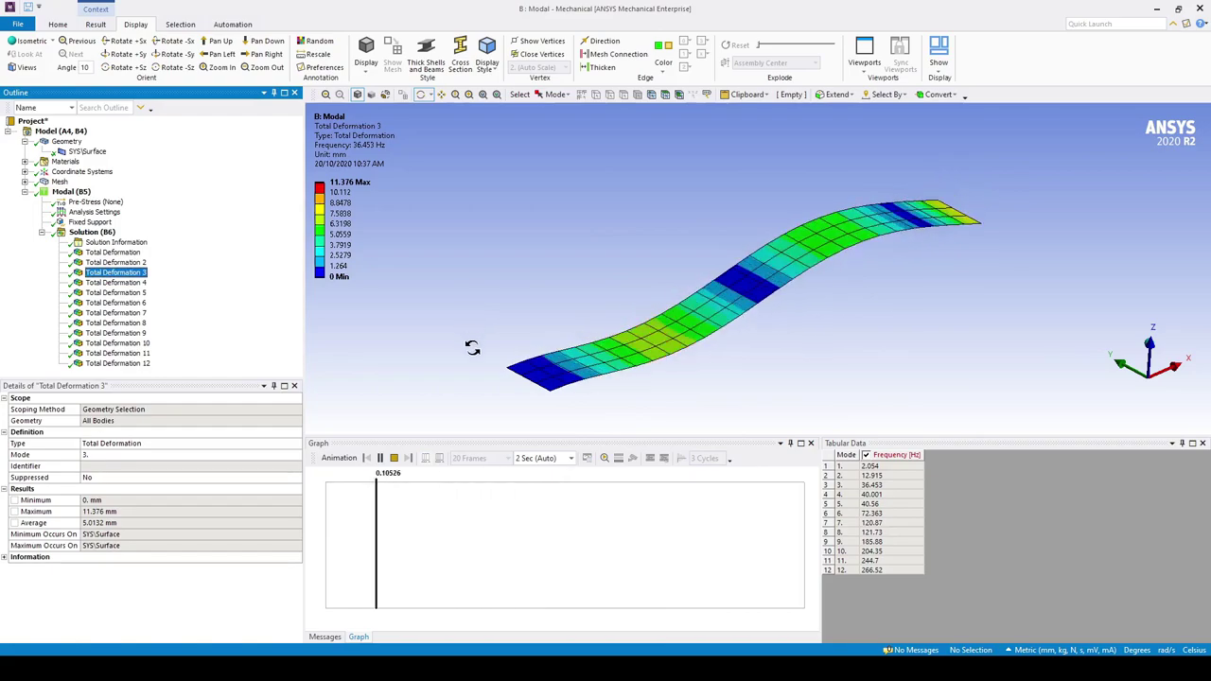
left_click(394, 458)
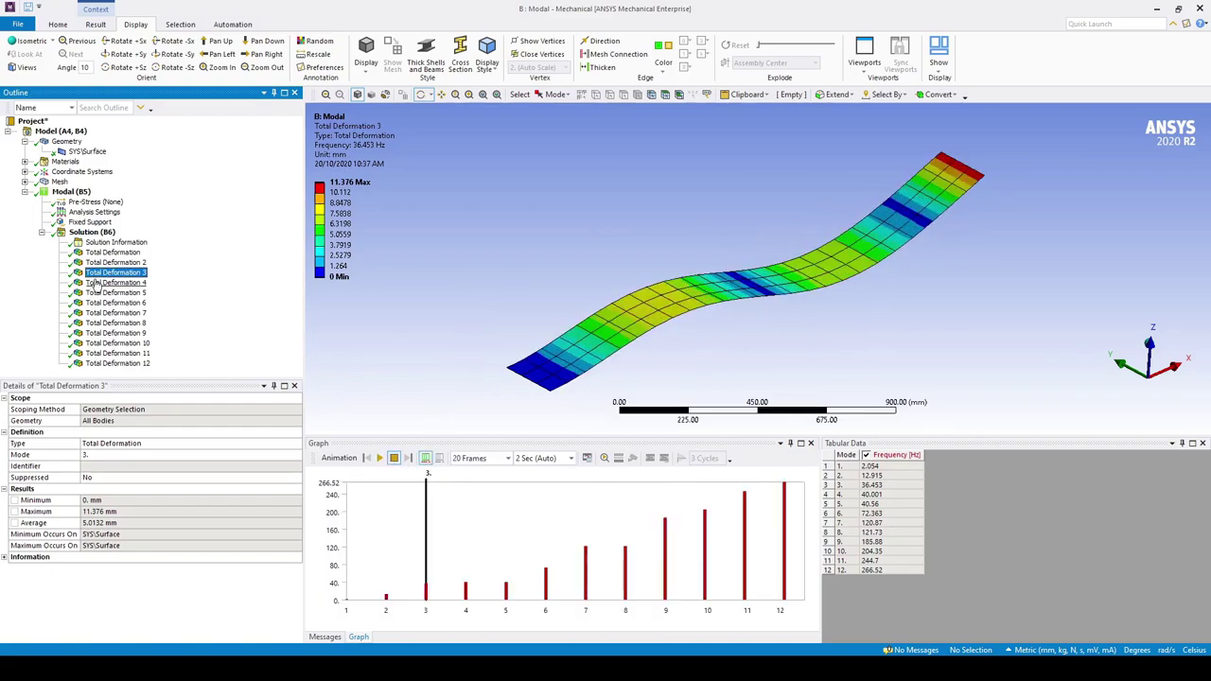
key("Down")
left_click(378, 458)
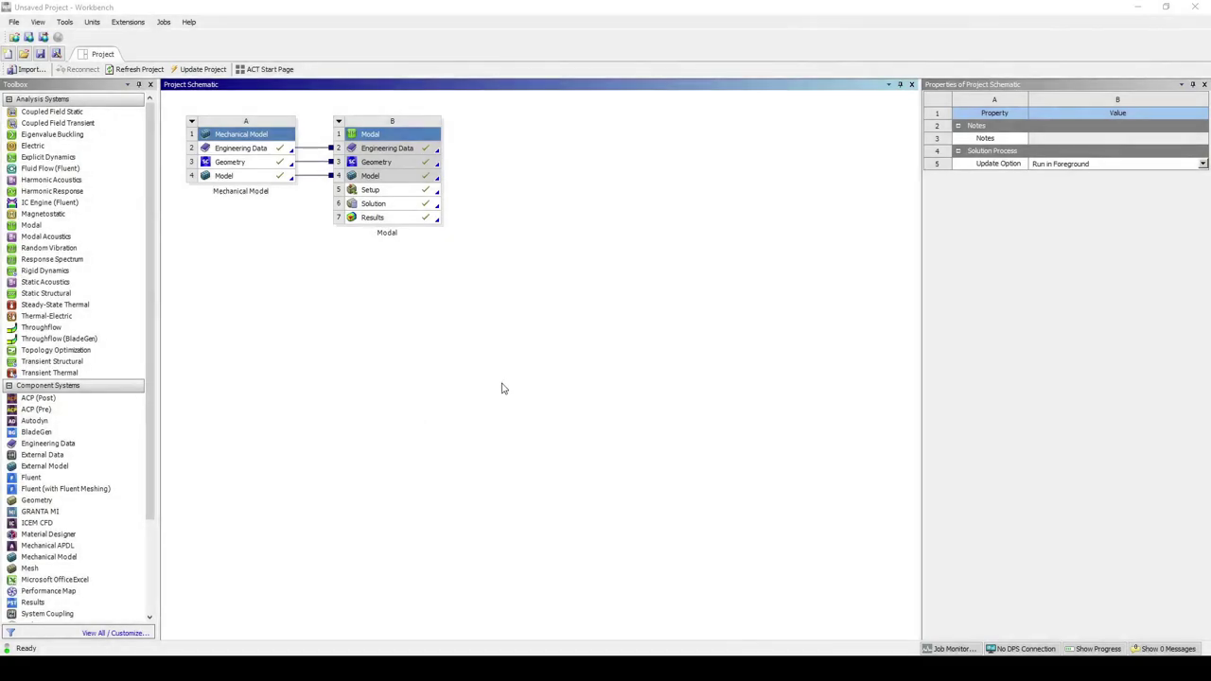
- In Workbench, add a Harmonic Response system linked to the Modal system's Solution and update the modal solution
left_click_drag(52, 191, 397, 207)
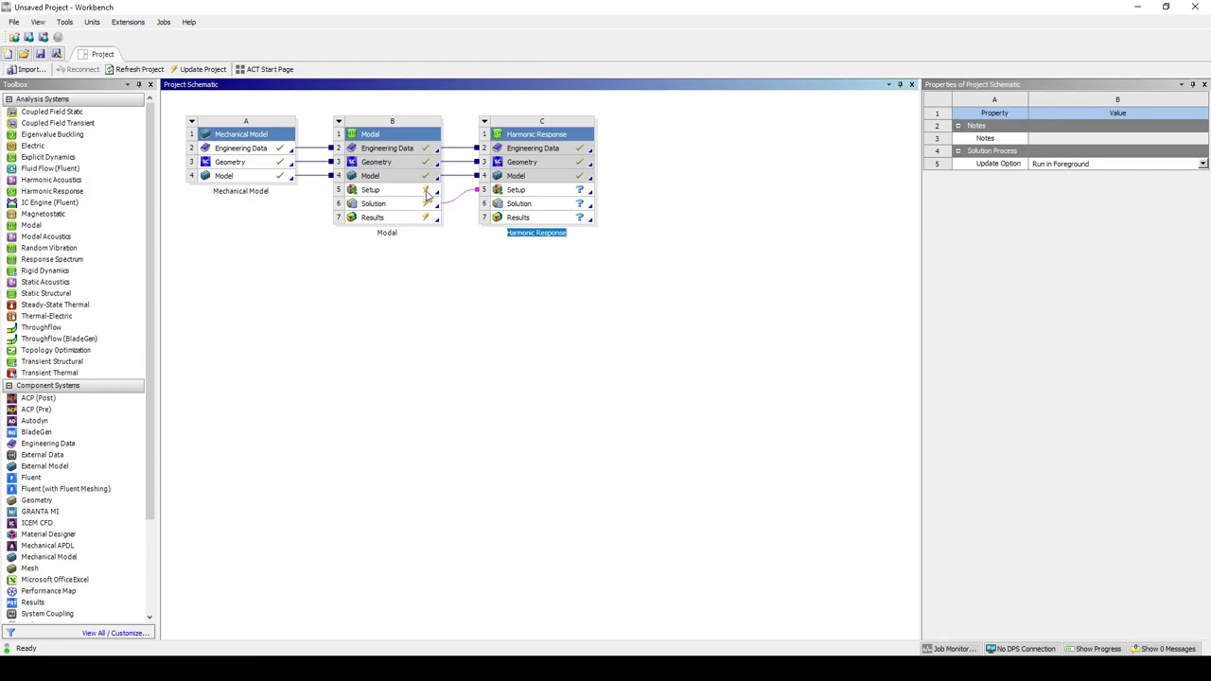
left_click(377, 205)
right_click(378, 205)
left_click(416, 307)
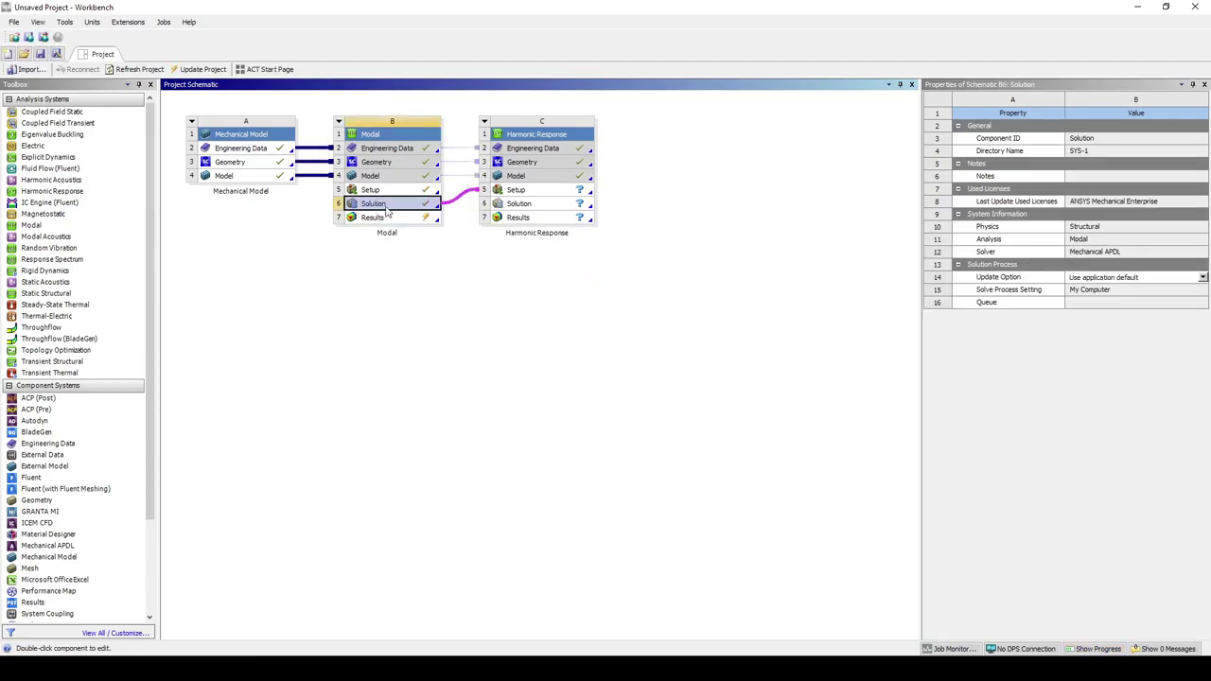
- Open the Harmonic Response setup in Mechanical and set its frequency range maximum to 50 Hz in the analysis settings
left_click(540, 193)
double_click(539, 193)
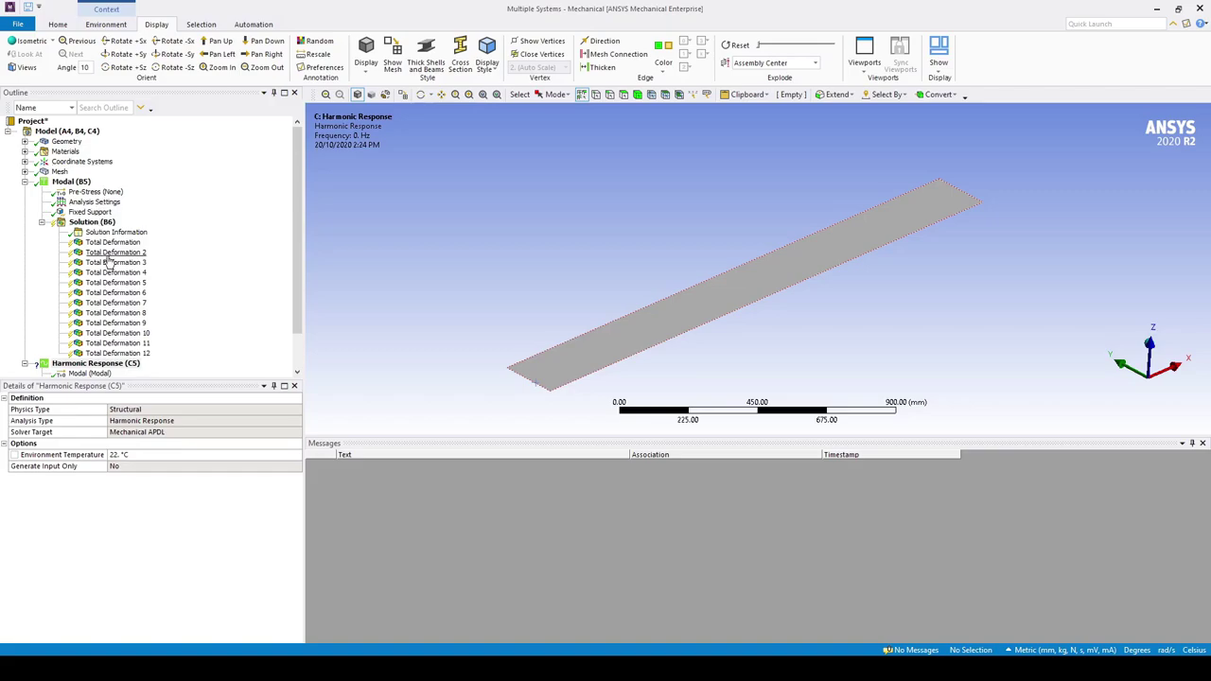
left_click_drag(296, 219, 303, 318)
left_click(78, 326)
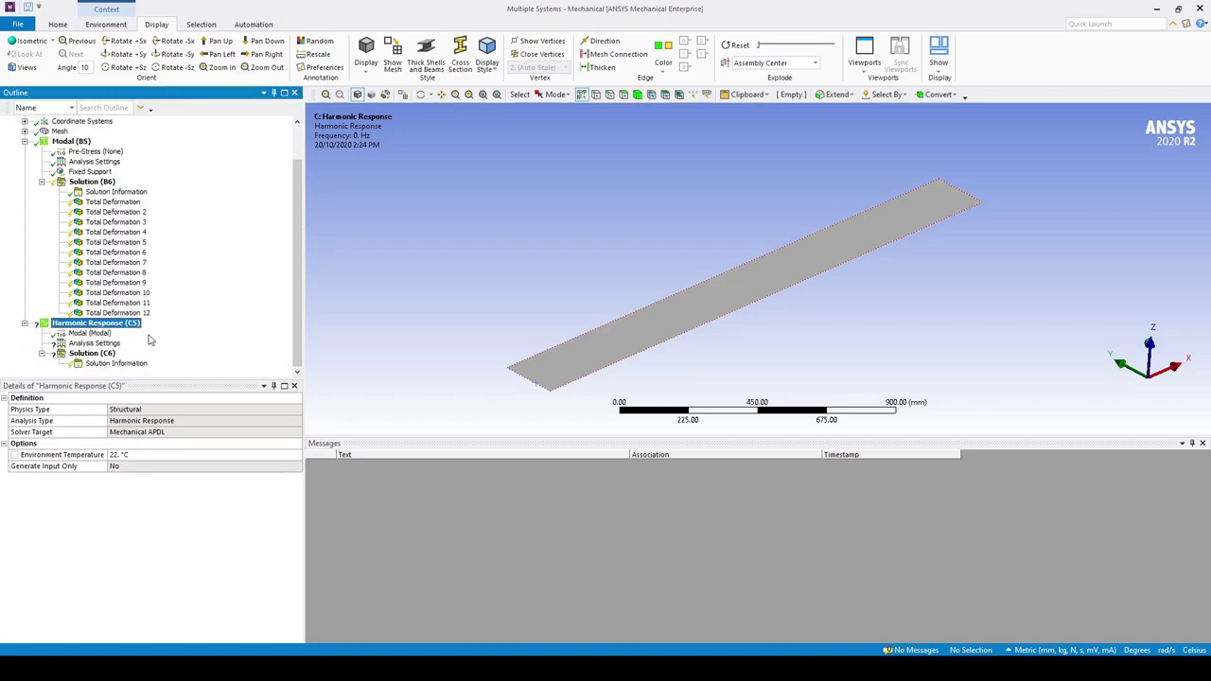
left_click(104, 345)
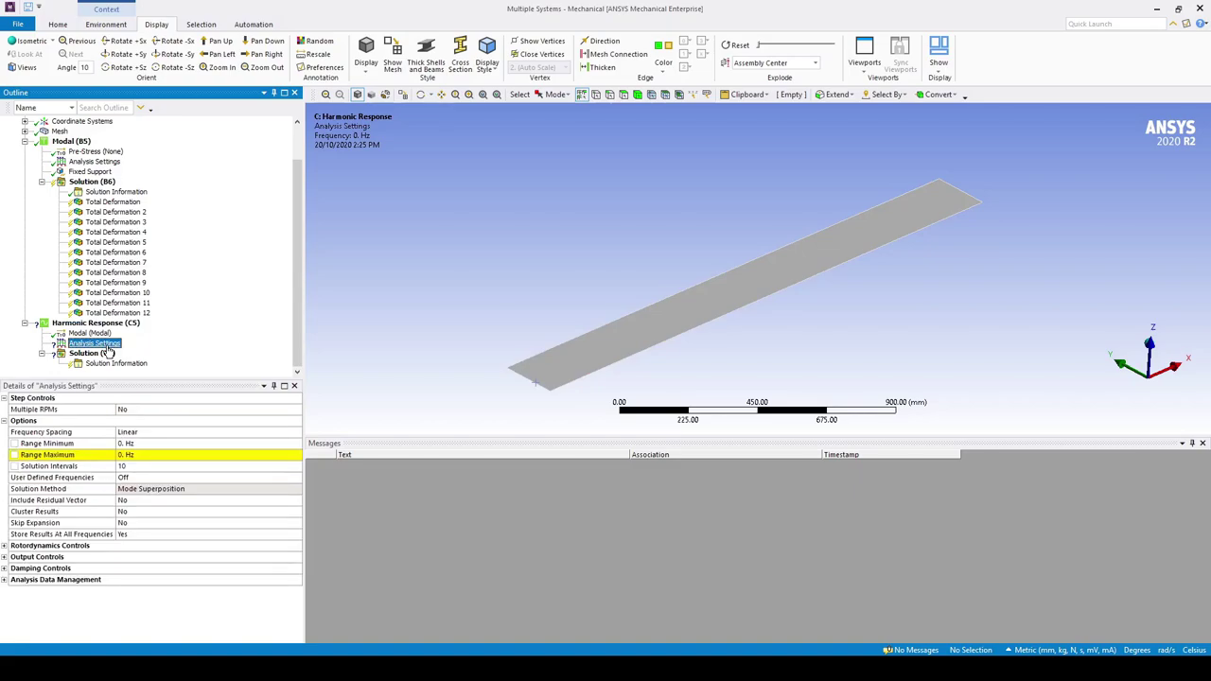
left_click(134, 455)
type("50")
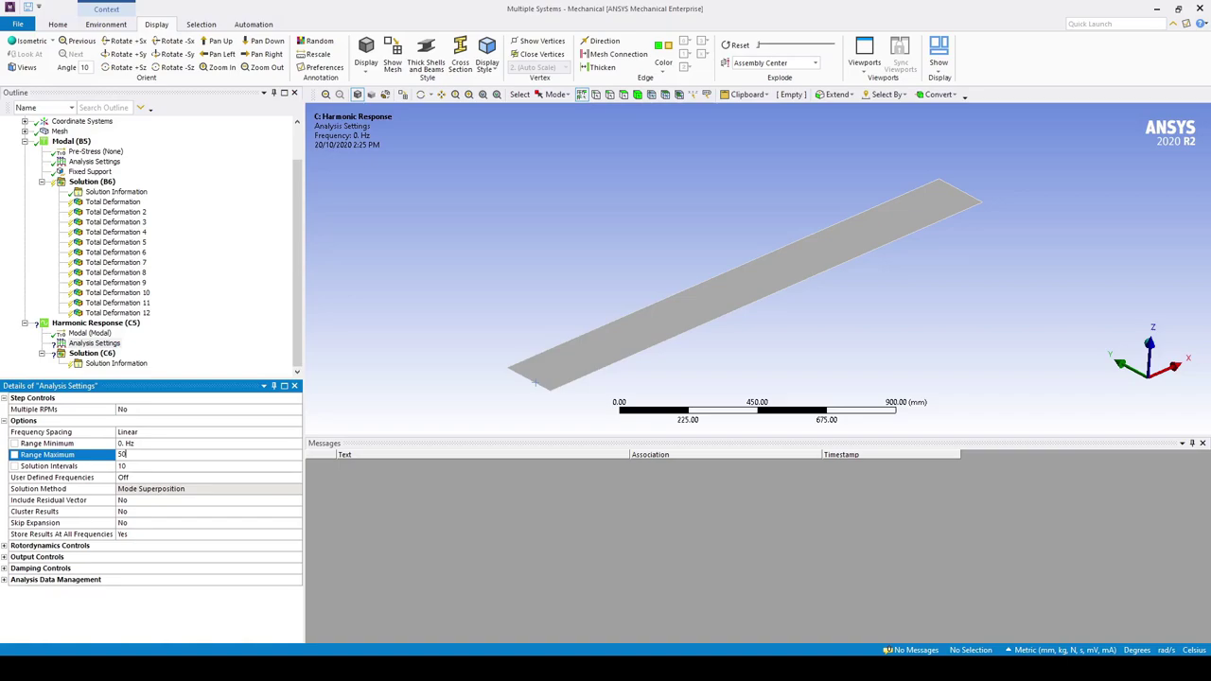
- Turn on Cluster Results for the harmonic response and set the cluster number to 20
left_click(158, 501)
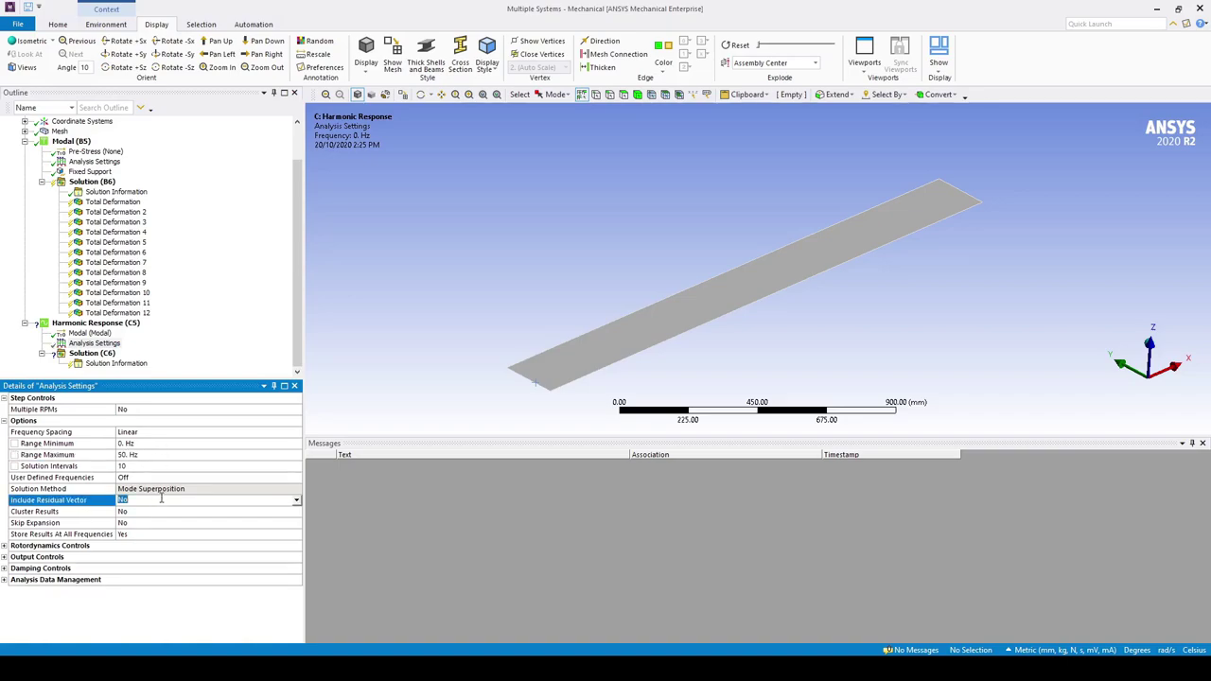
left_click(263, 512)
left_click(295, 512)
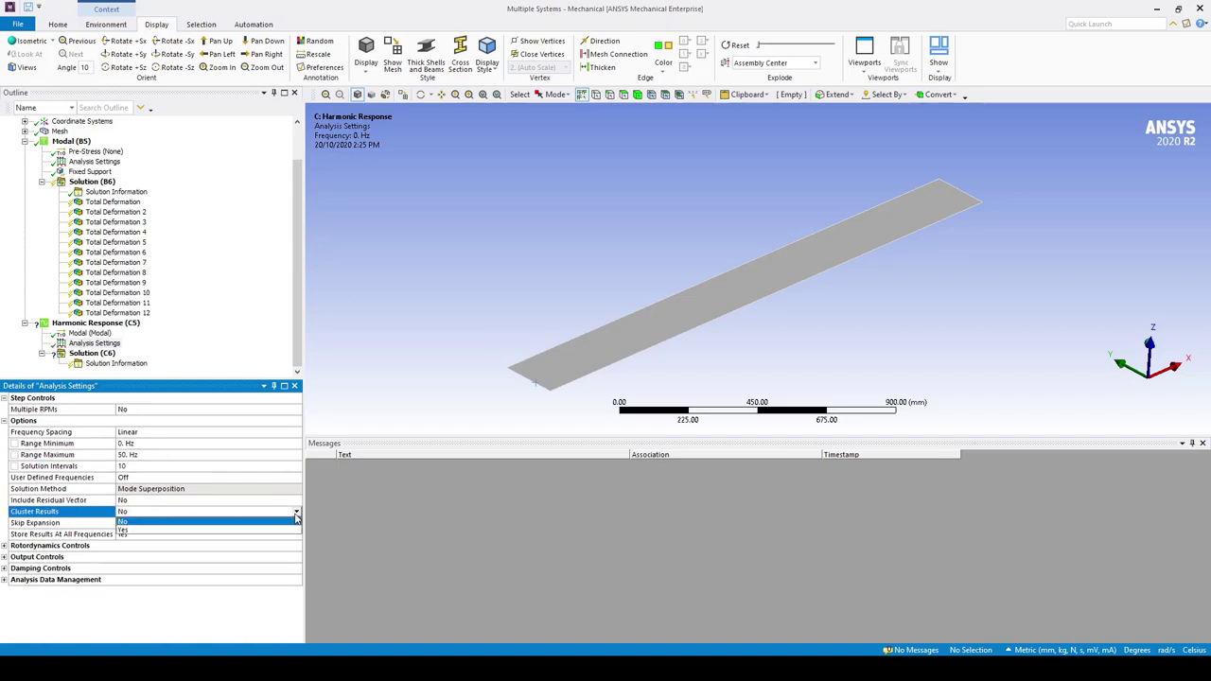
left_click(288, 532)
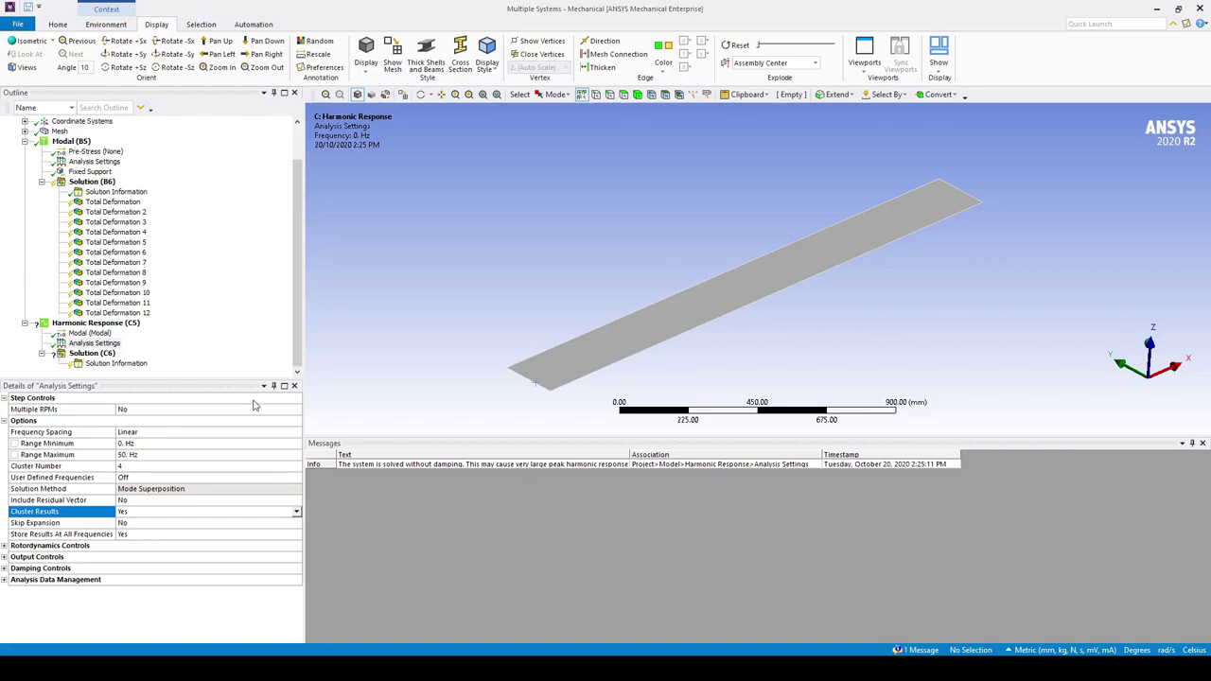
left_click(137, 467)
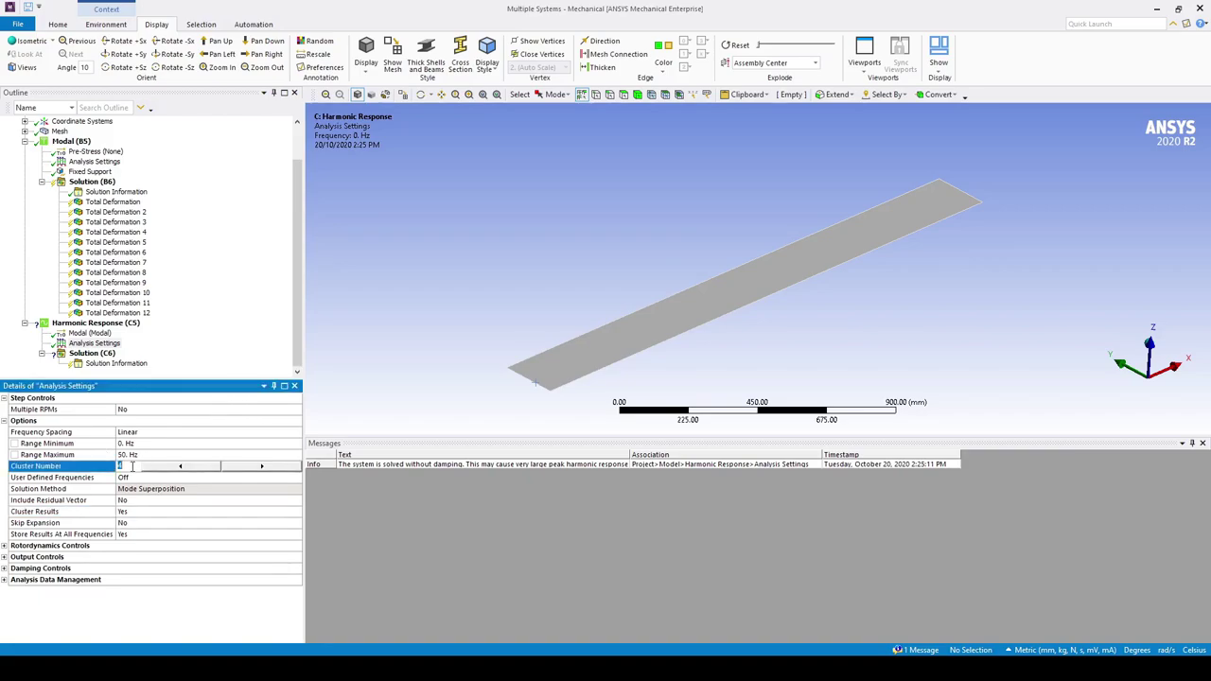
type("20")
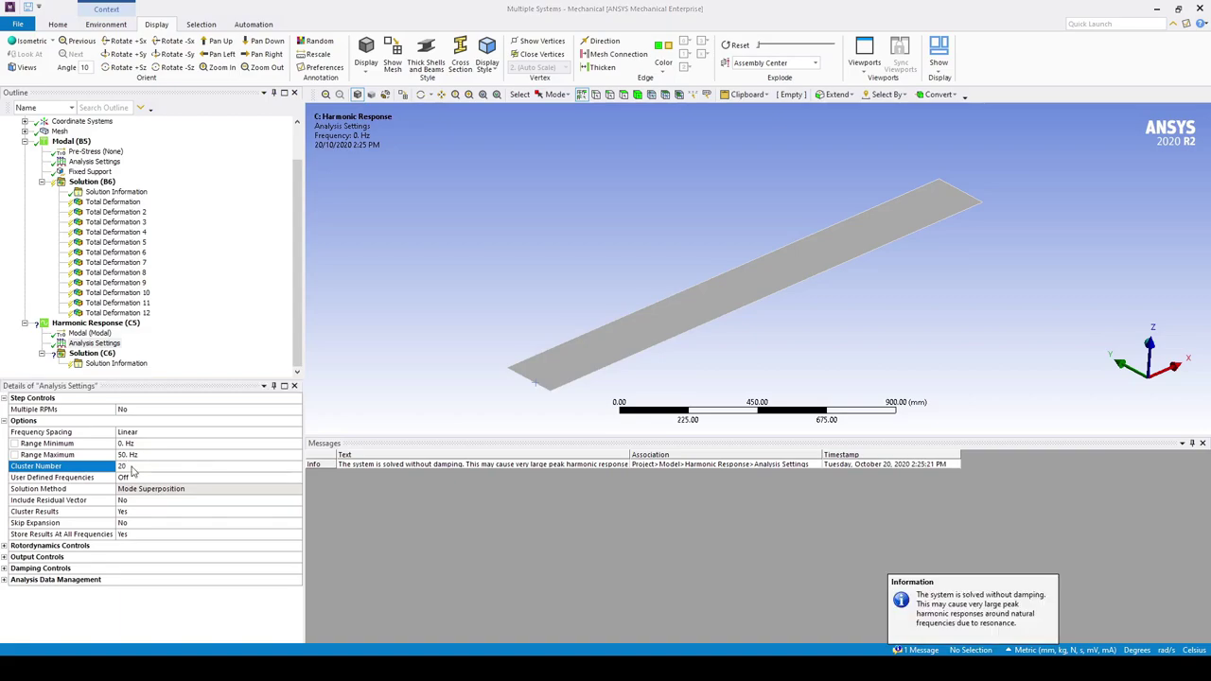
- Set the damping ratio to 0.025 in the harmonic response's damping controls
left_click(5, 569)
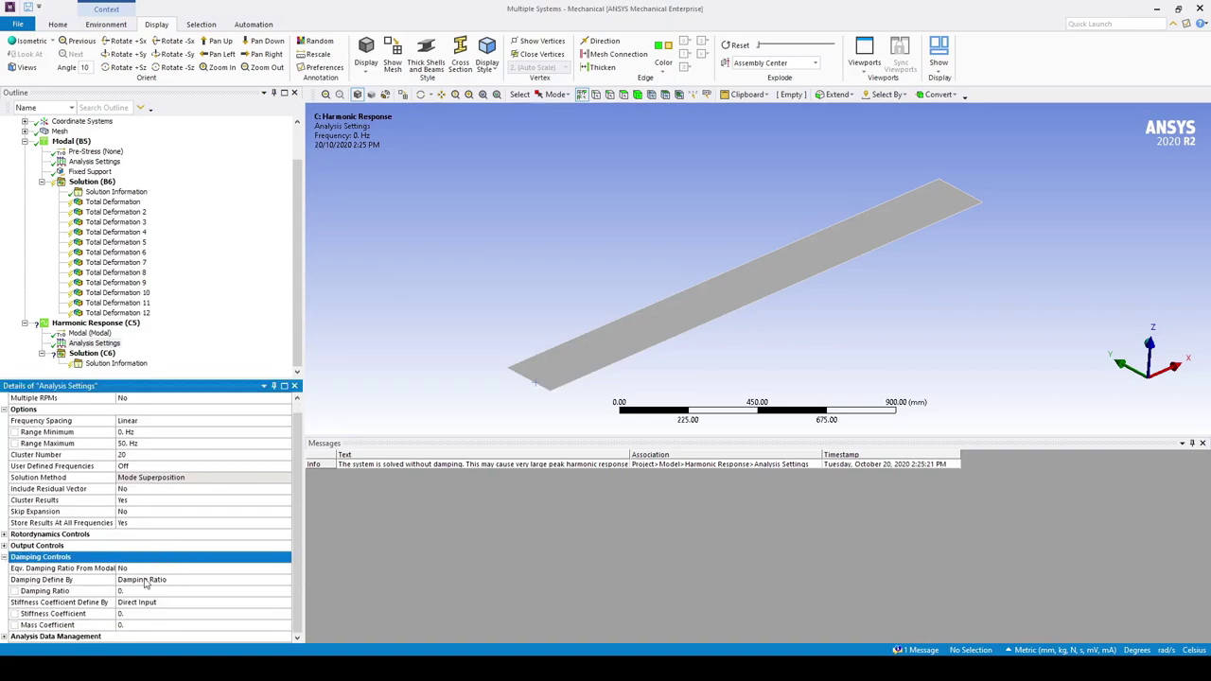
left_click(134, 590)
type("0.025")
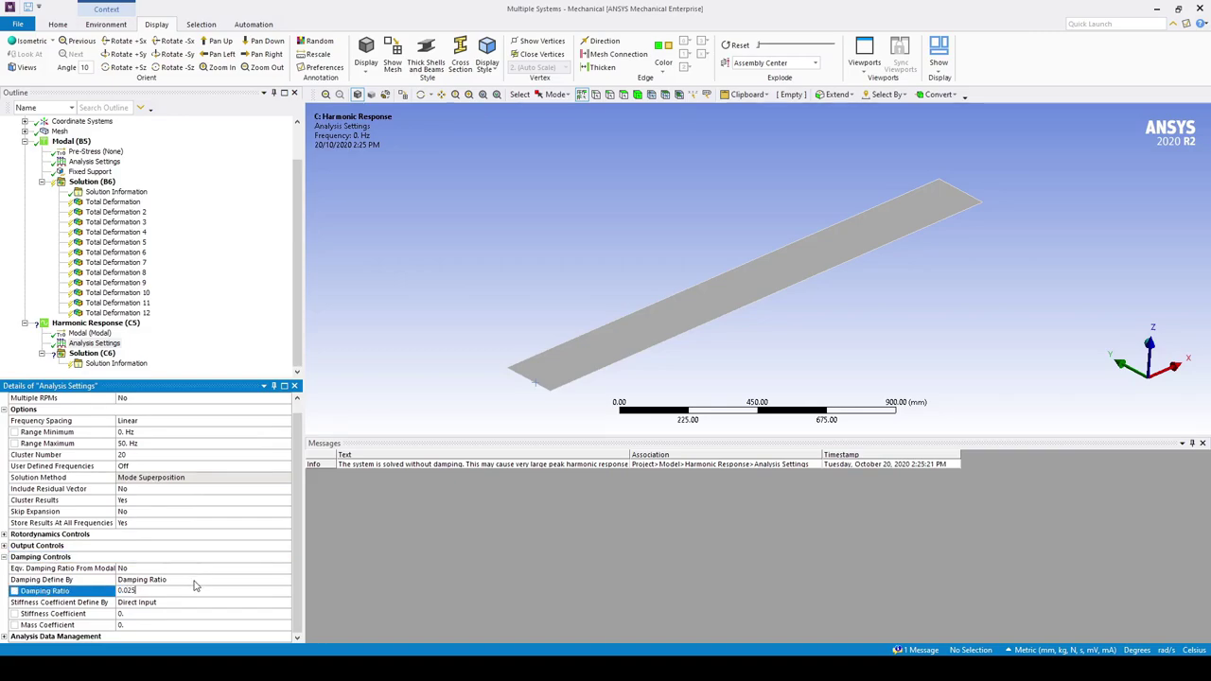
- Apply the 0.025 damping ratio entry and review the harmonic response's damping controls
left_click(189, 578)
scroll(161, 605, "down", 1)
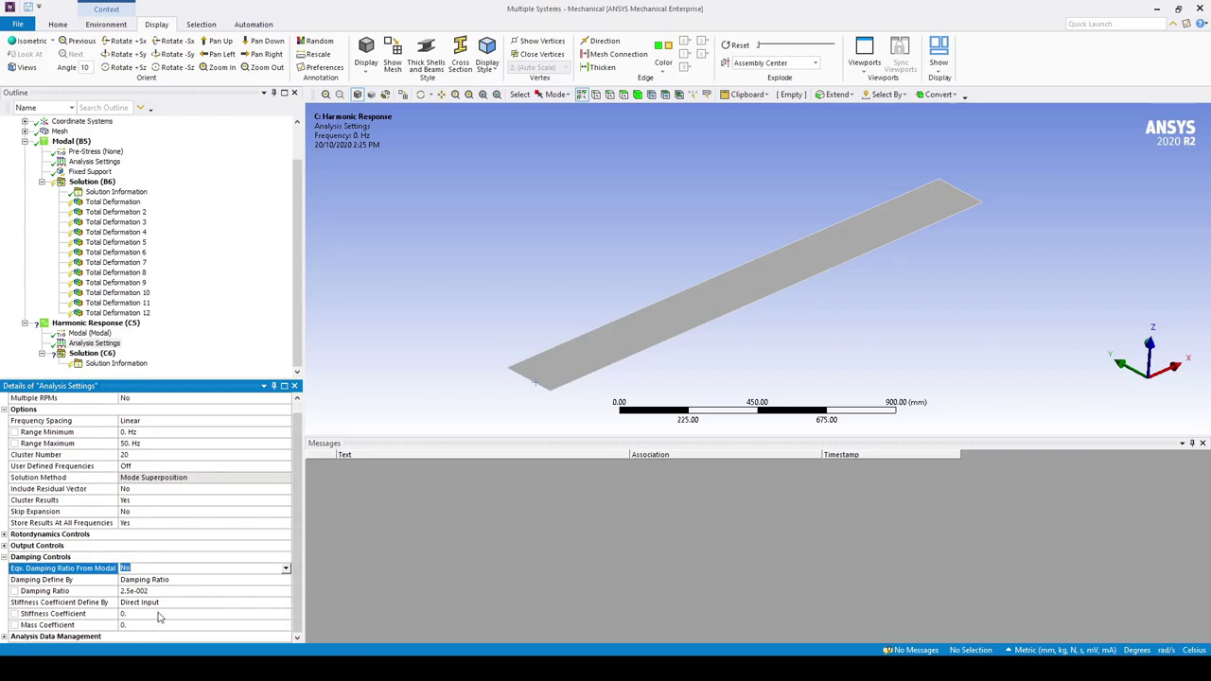
scroll(189, 606, "up", 1)
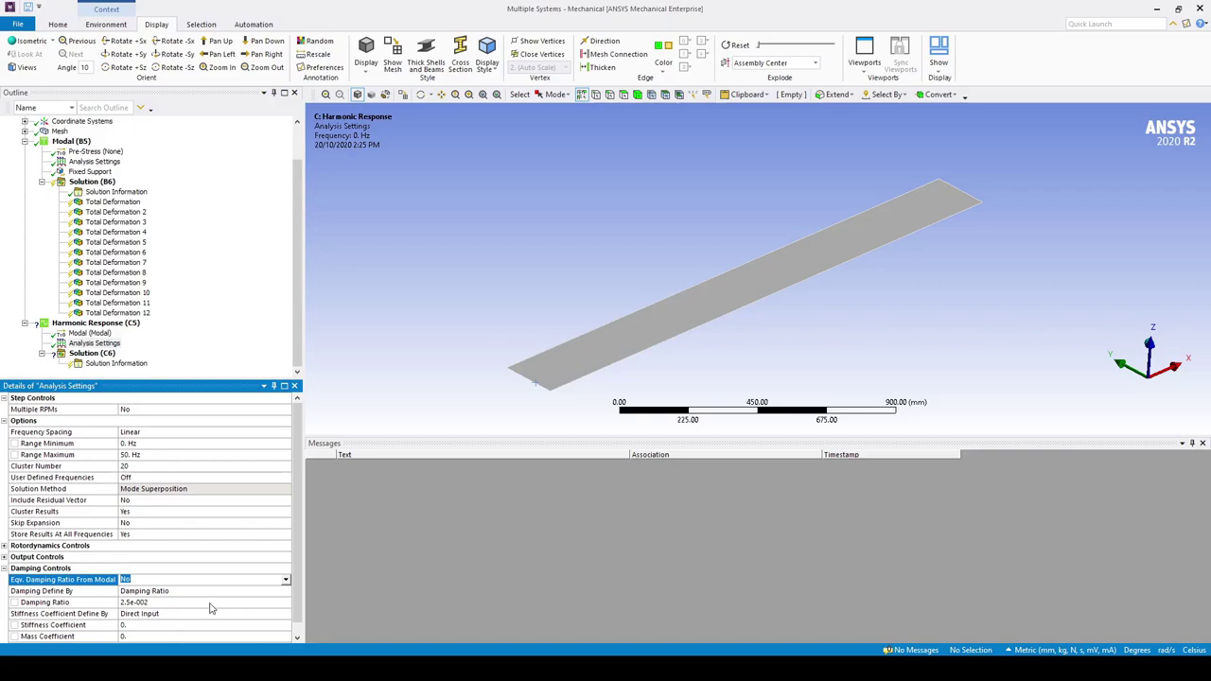
- Insert a Force load in the Harmonic Response analysis and scope it to the short edge at the plate's free end
left_click(100, 343)
left_click(104, 324)
right_click(117, 324)
mouse_move(152, 333)
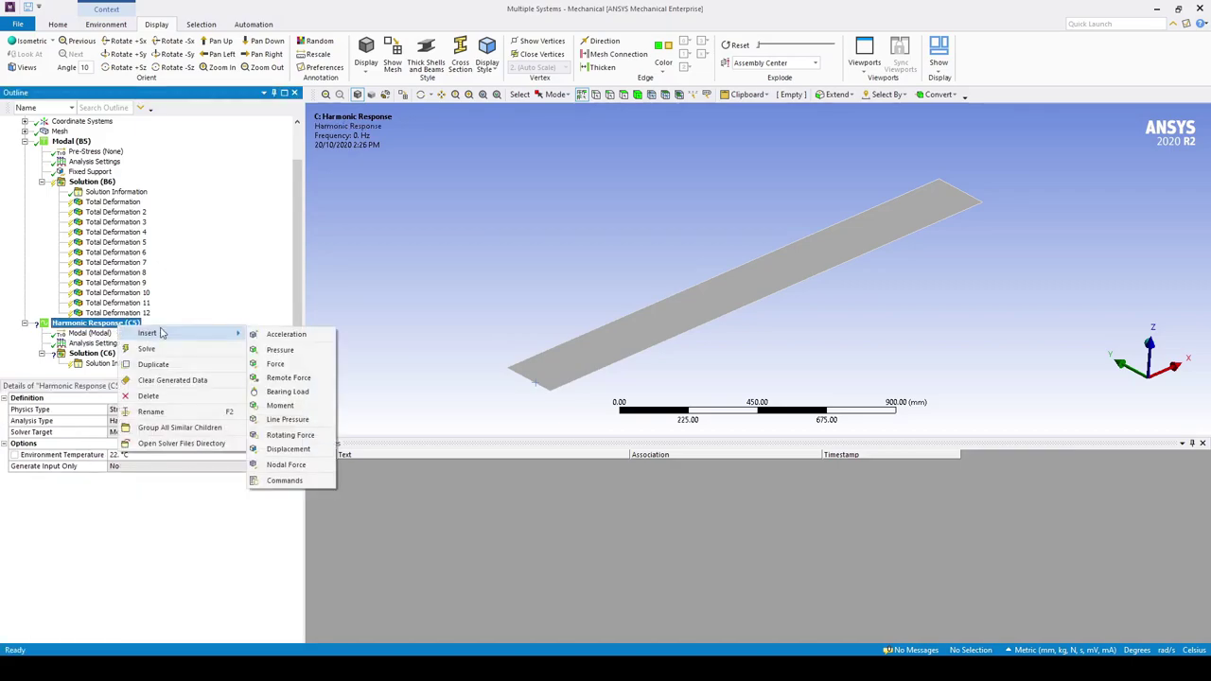
left_click(271, 365)
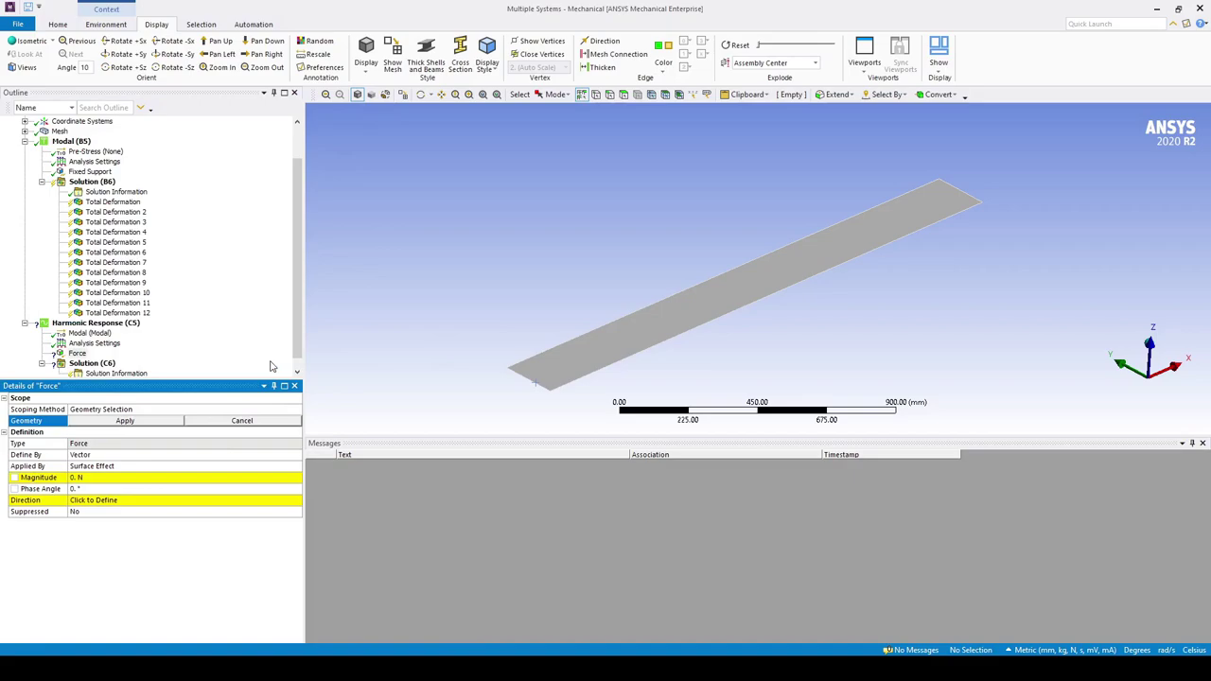
left_click(972, 194)
left_click(141, 423)
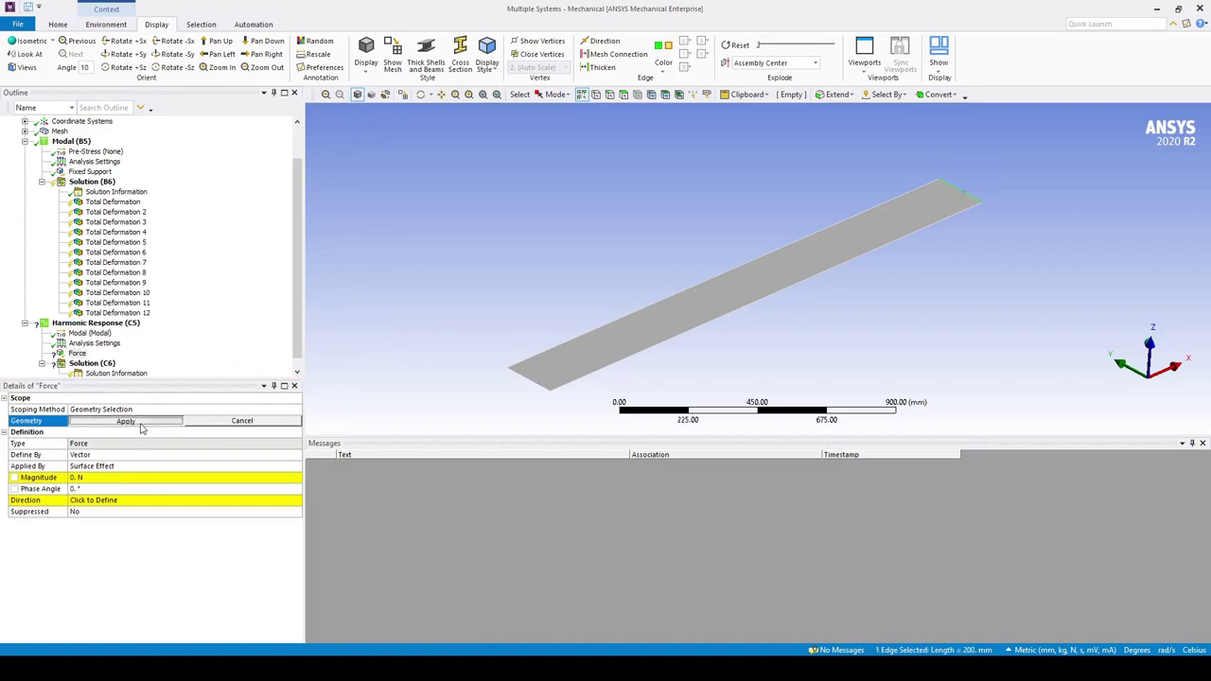
- Define the force by Components and set its Z component to 1 N
left_click(233, 457)
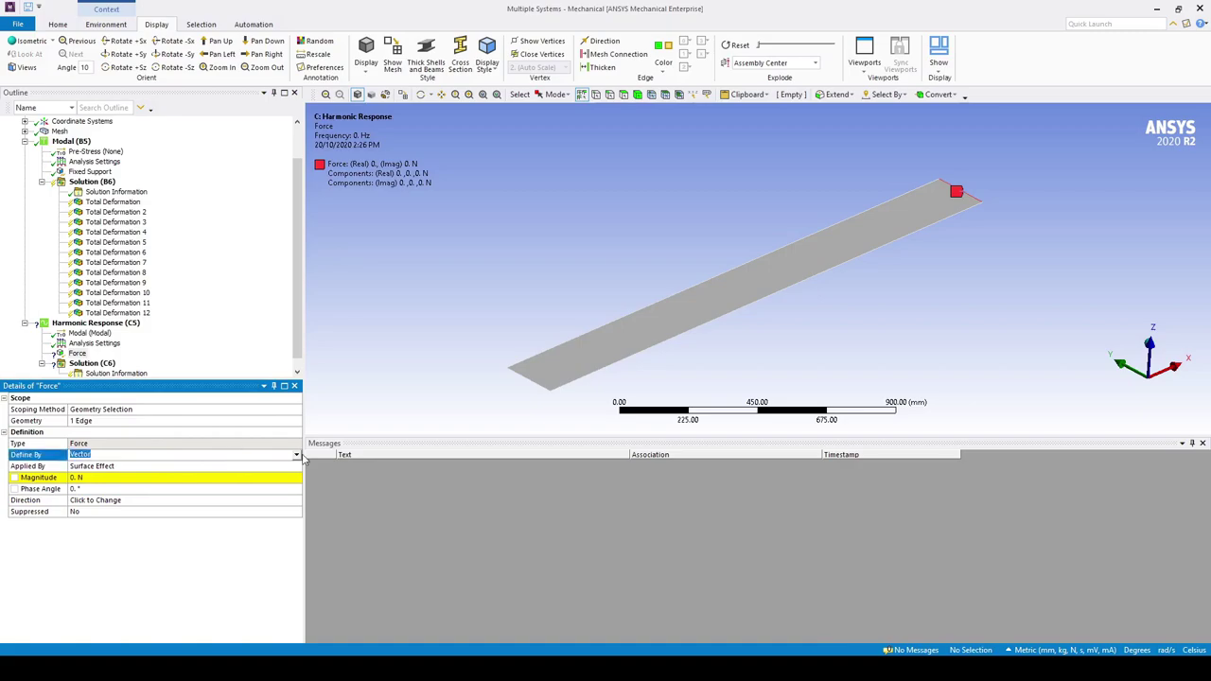
left_click(297, 456)
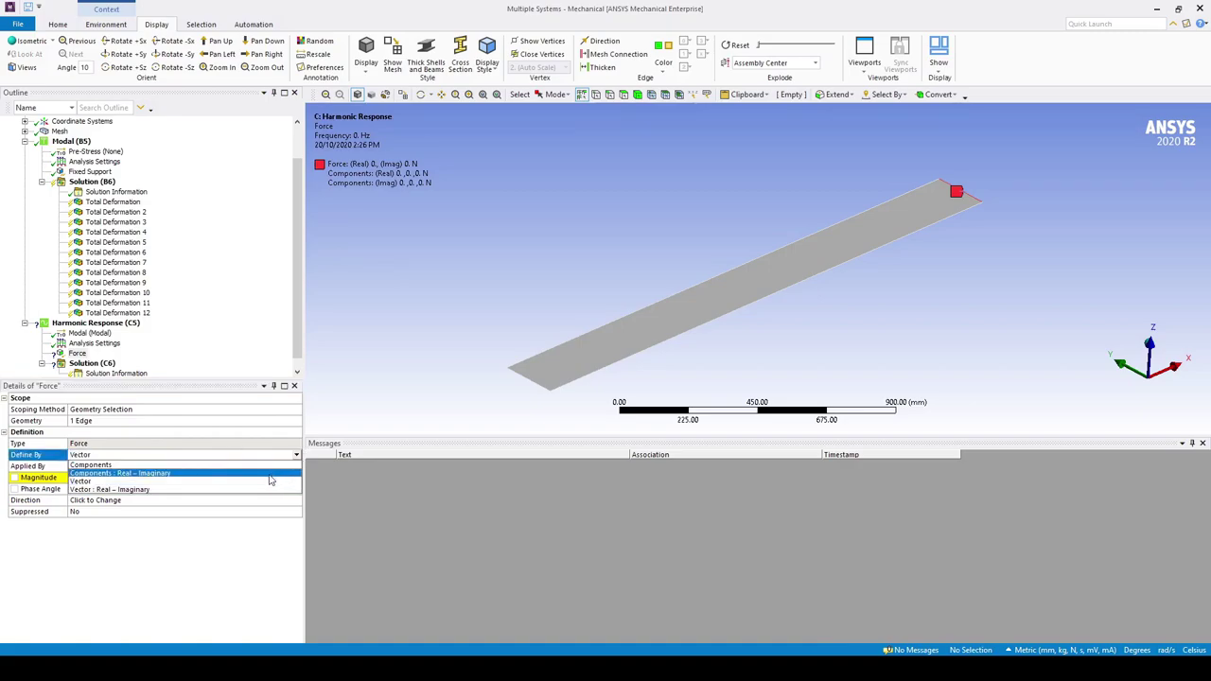
left_click(240, 465)
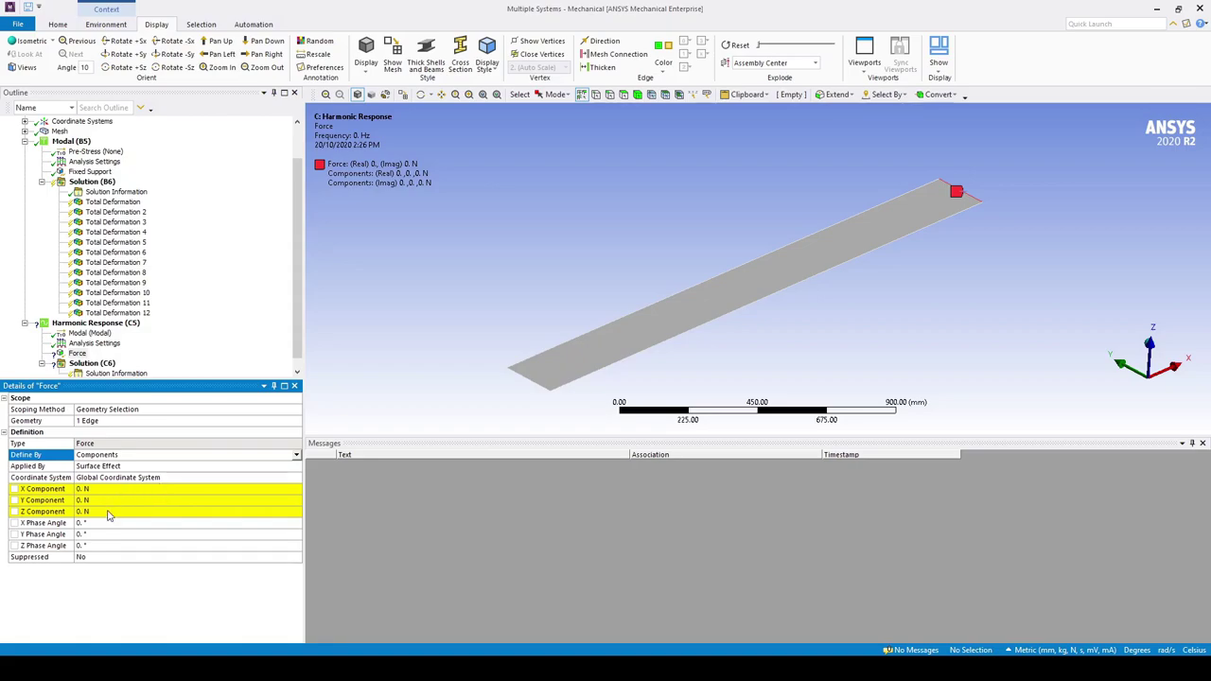
left_click(110, 512)
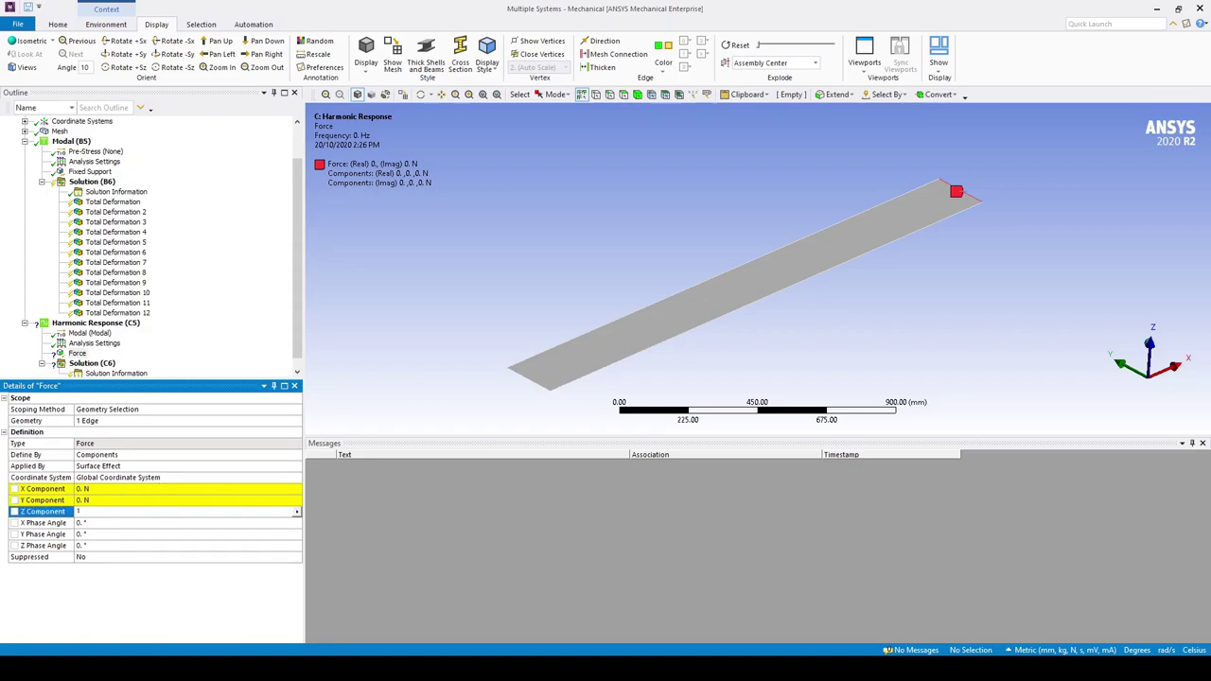
type("1")
key("Return")
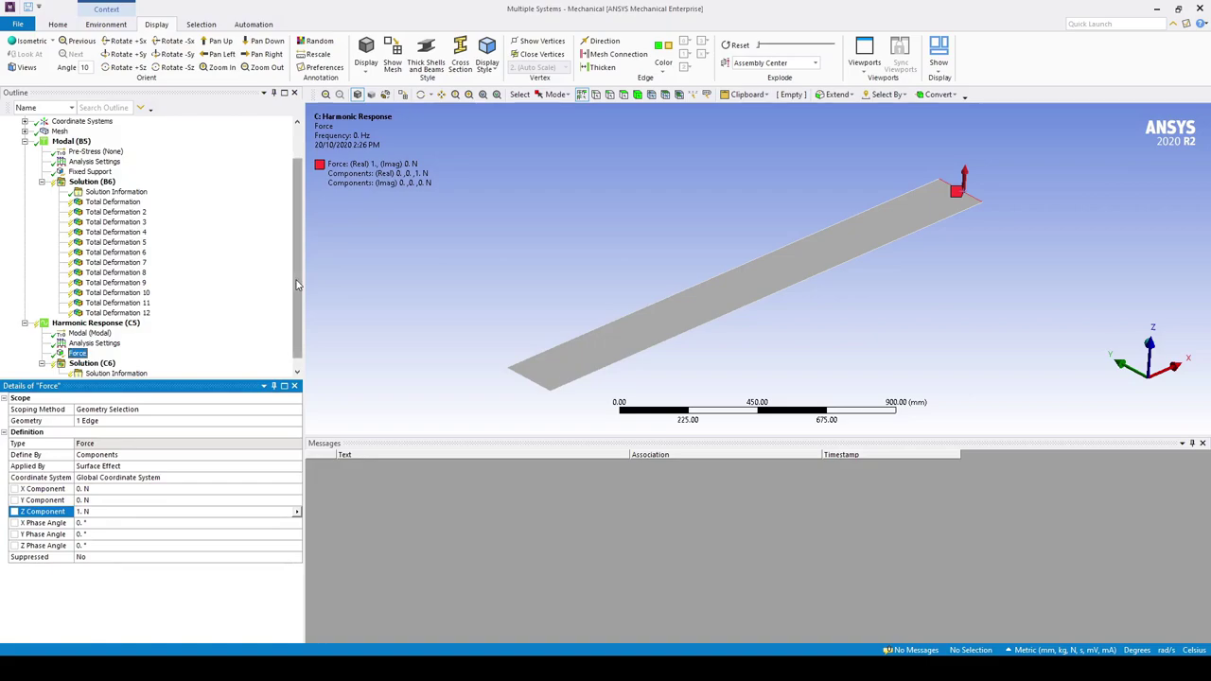
left_click(78, 353)
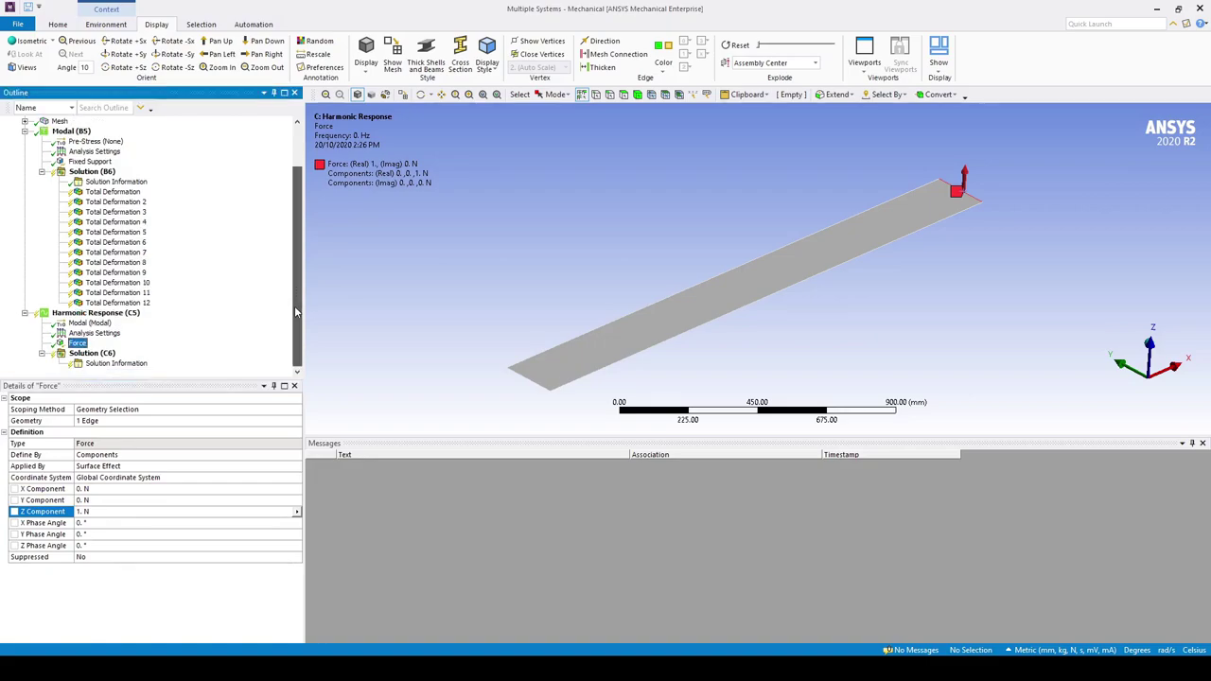
- Solve the Harmonic Response analysis
left_click(116, 313)
right_click(116, 315)
left_click(145, 339)
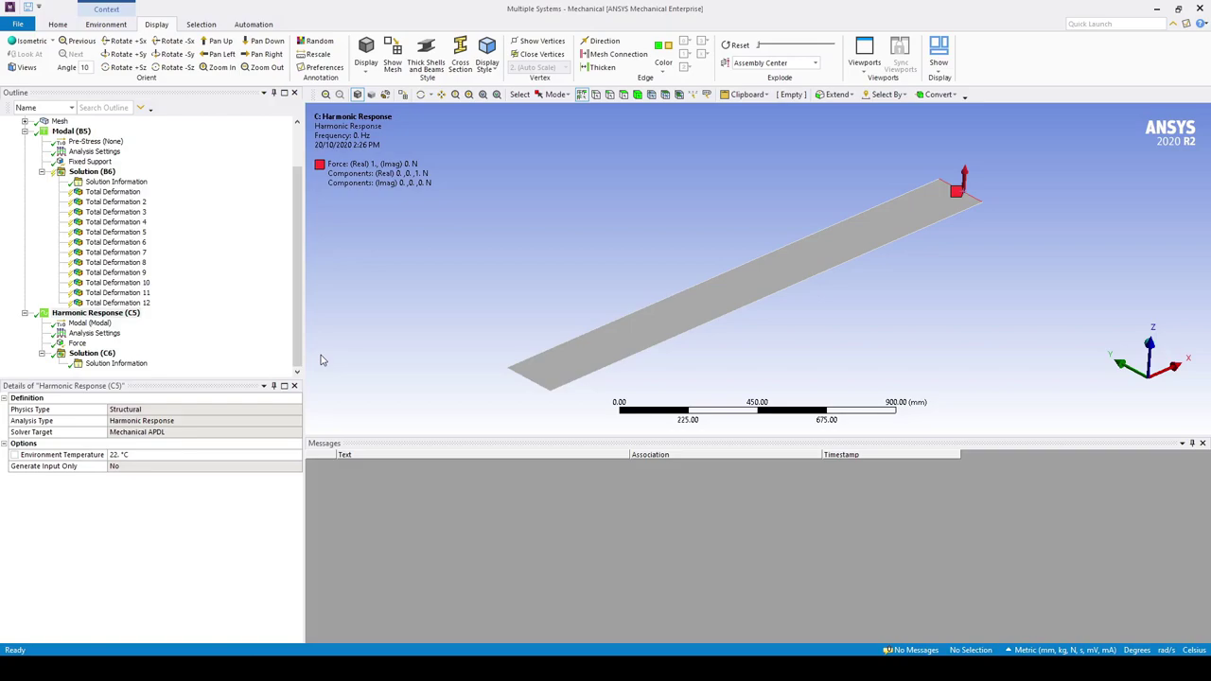
right_click(102, 314)
mouse_move(158, 319)
- Add a deformation Frequency Response result to the harmonic solution, scoped to one corner vertex at the plate's free end
left_click(87, 354)
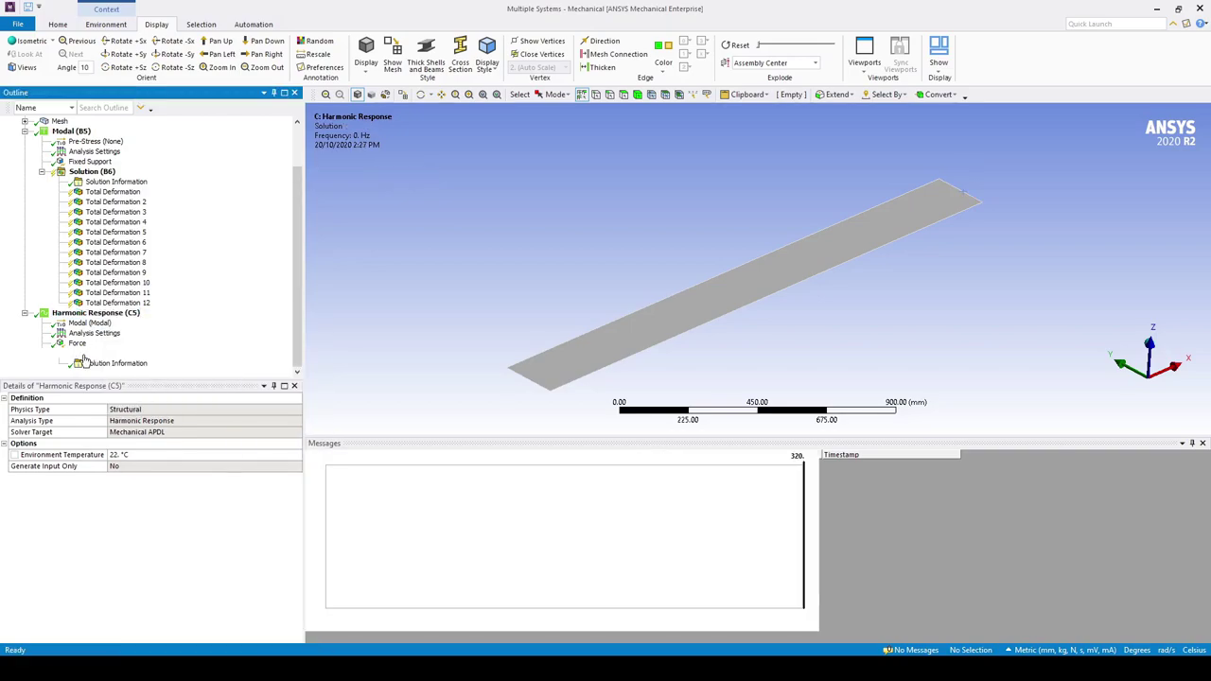
right_click(87, 355)
mouse_move(140, 362)
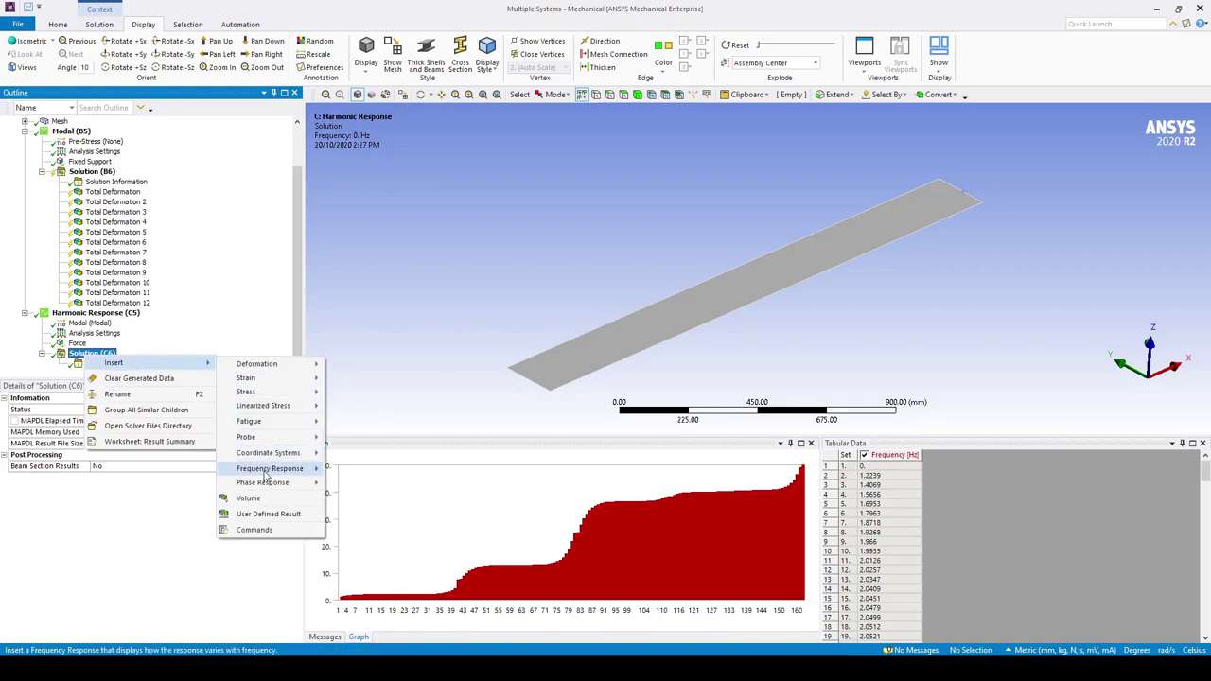
mouse_move(268, 469)
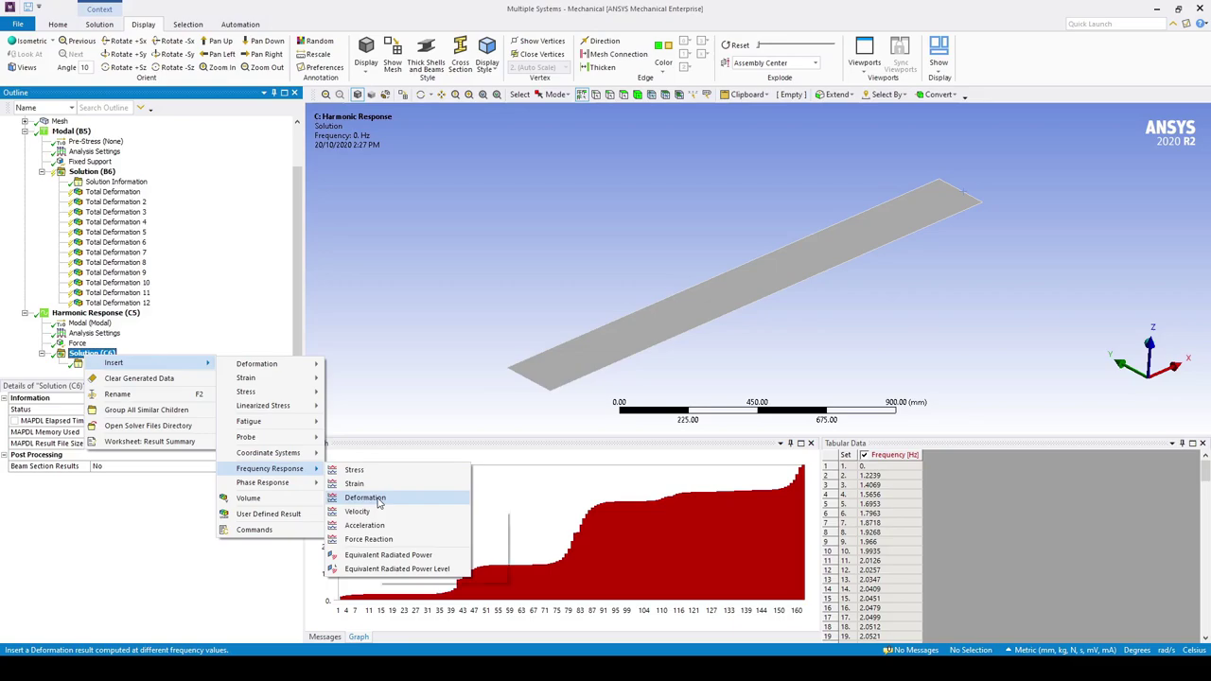
left_click(377, 498)
left_click(117, 421)
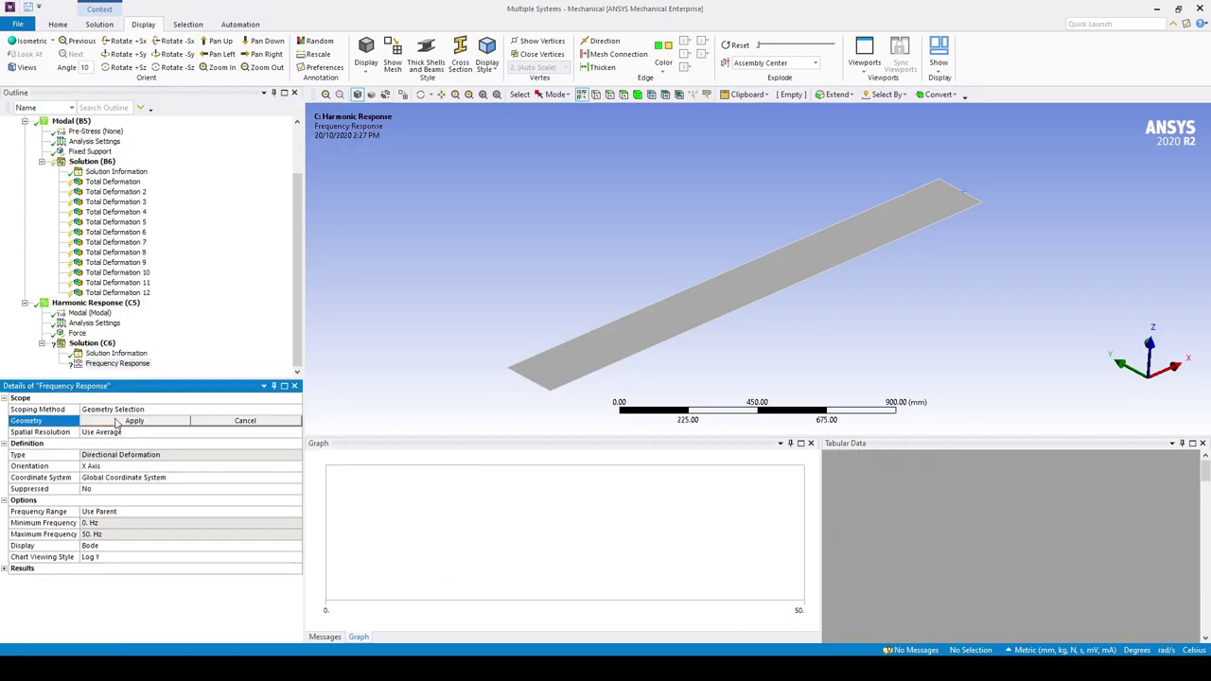
left_click(595, 94)
left_click(983, 203)
left_click(135, 420)
- Set the Frequency Response orientation to the Z Axis and evaluate the result
left_click(104, 465)
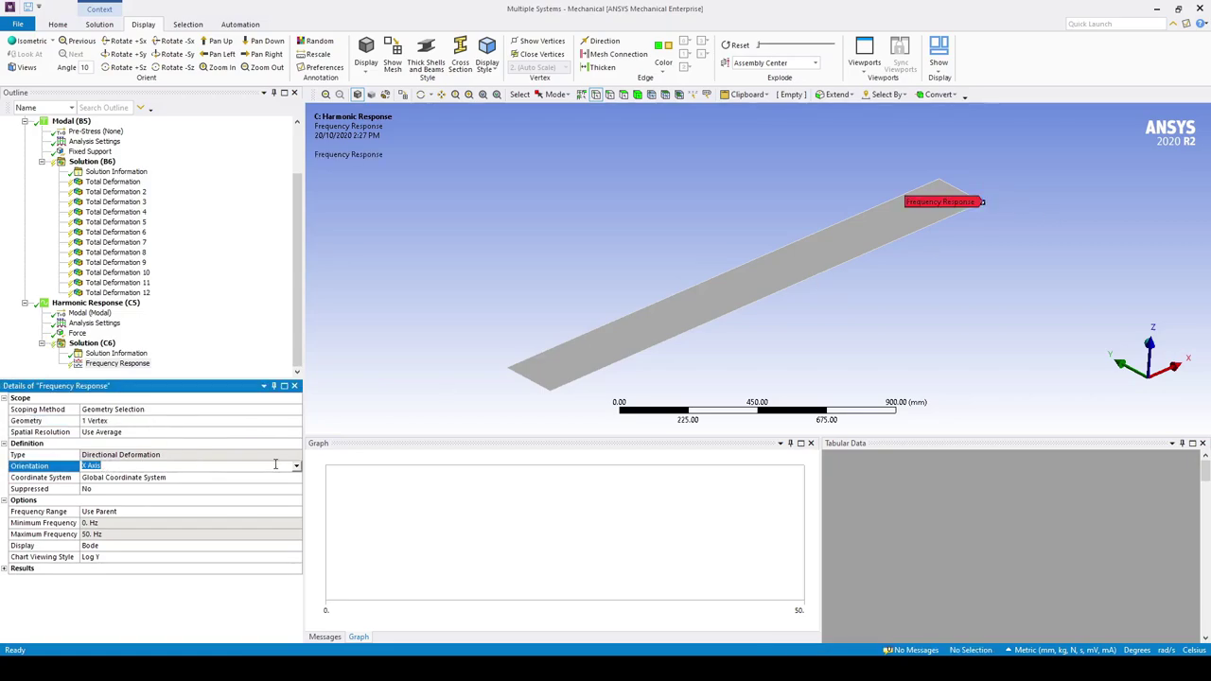
left_click(297, 465)
left_click(264, 497)
left_click(115, 353)
left_click(118, 363)
right_click(119, 364)
left_click(155, 390)
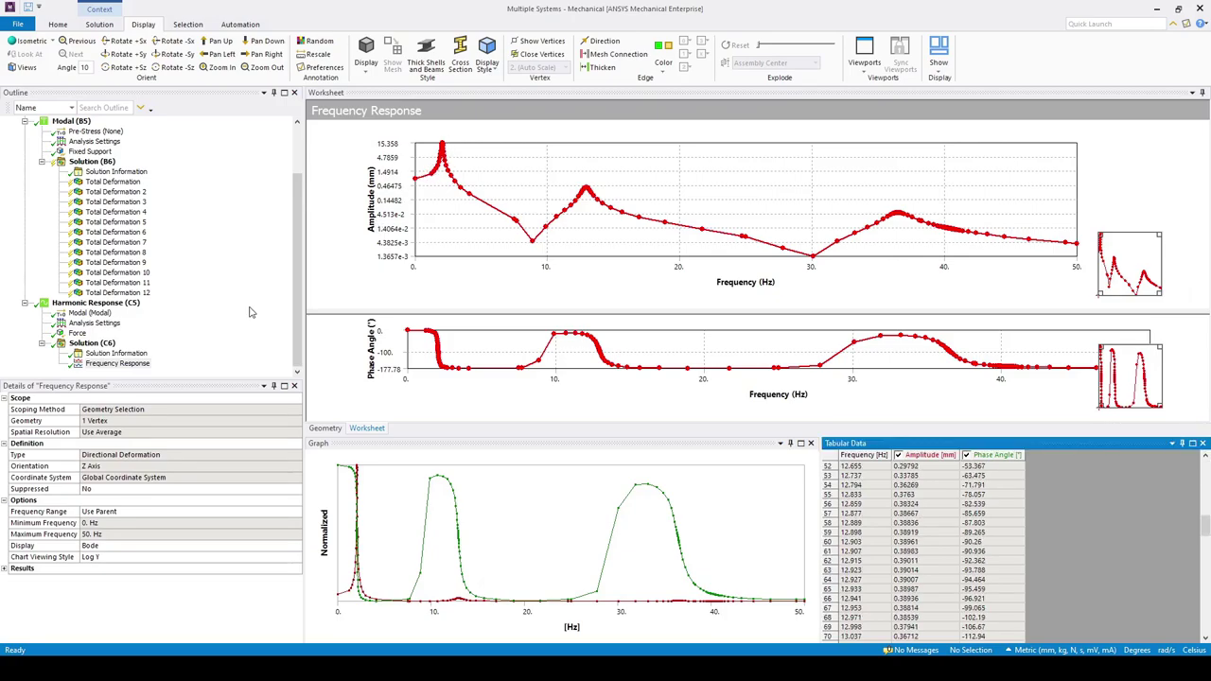
- Insert an Equivalent (von-Mises) Stress result in the harmonic response solution
left_click(95, 343)
right_click(97, 343)
mouse_move(189, 350)
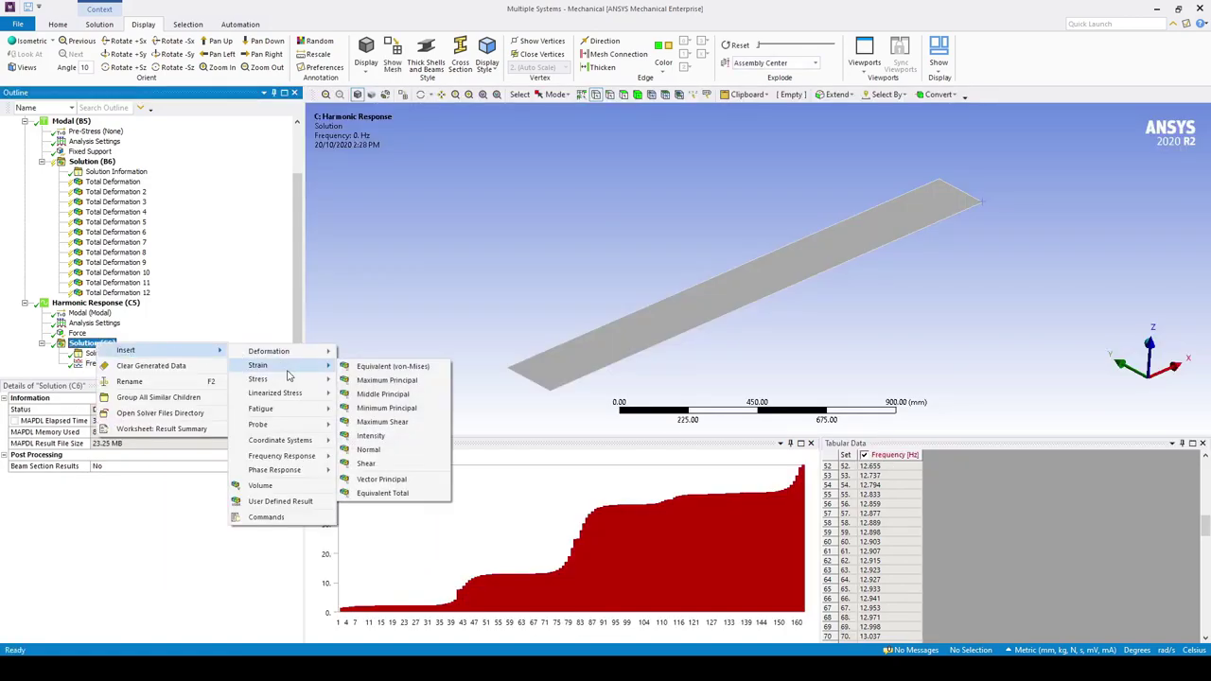
left_click(362, 382)
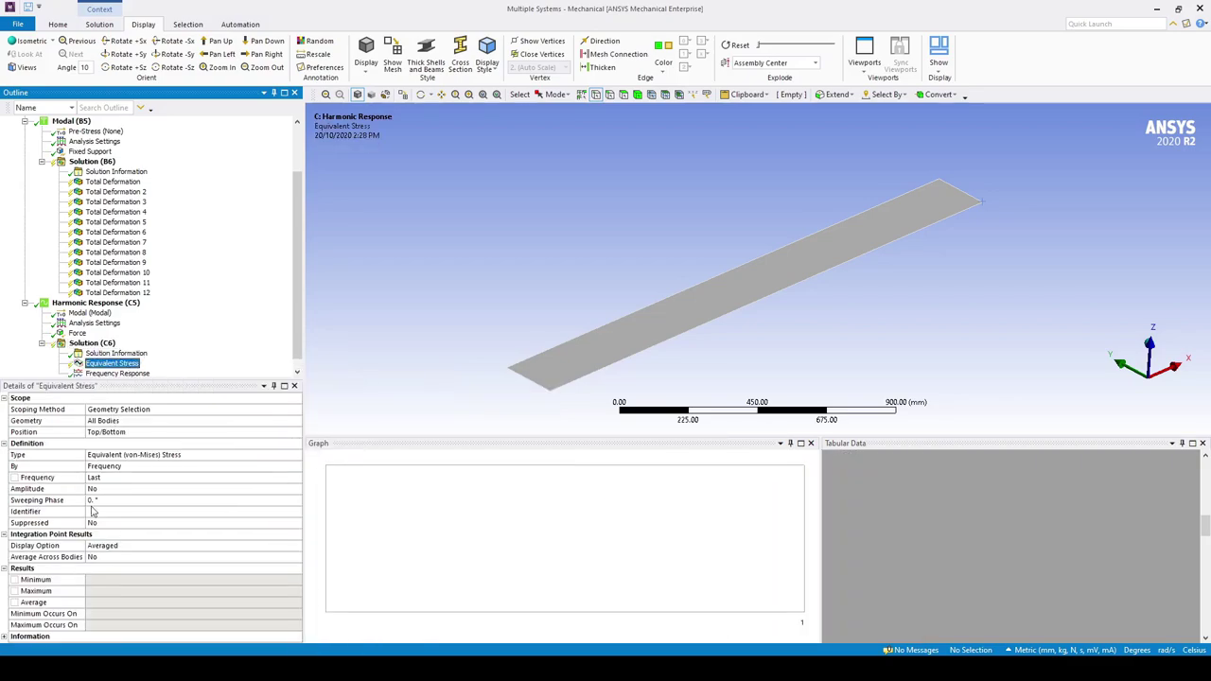
- Set the Equivalent Stress result's frequency to 50 Hz, evaluate it and inspect the stress plot on the plate
left_click(122, 476)
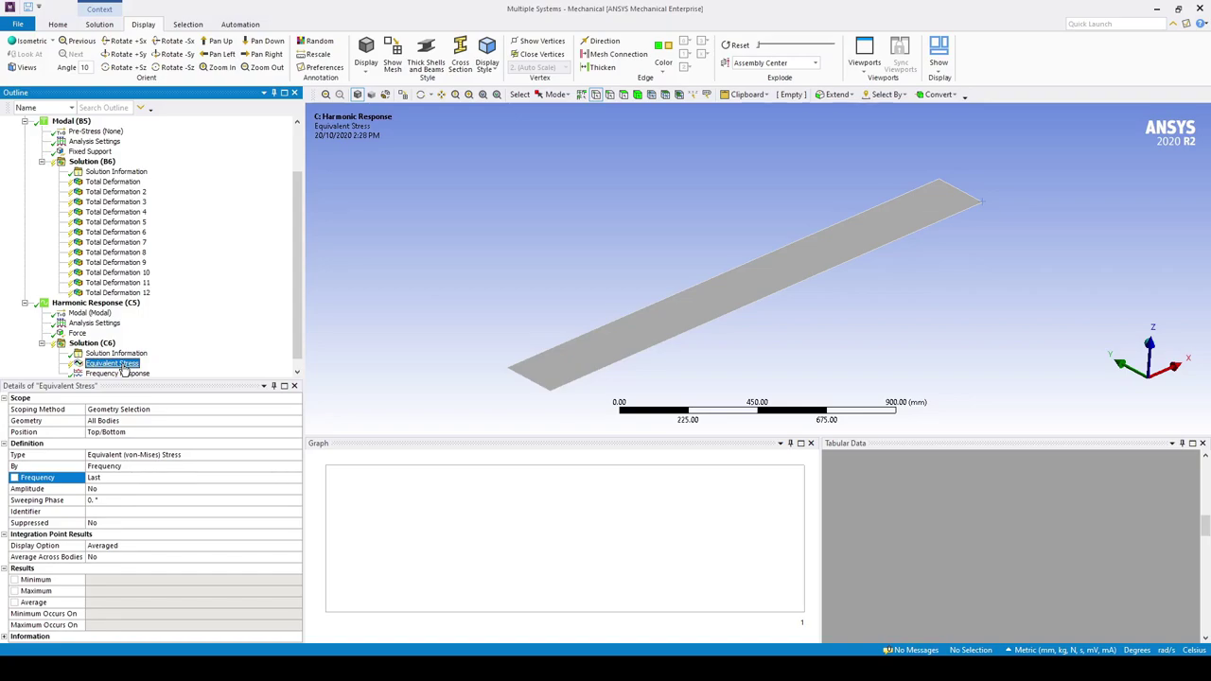
left_click(126, 476)
type("50")
key("Return")
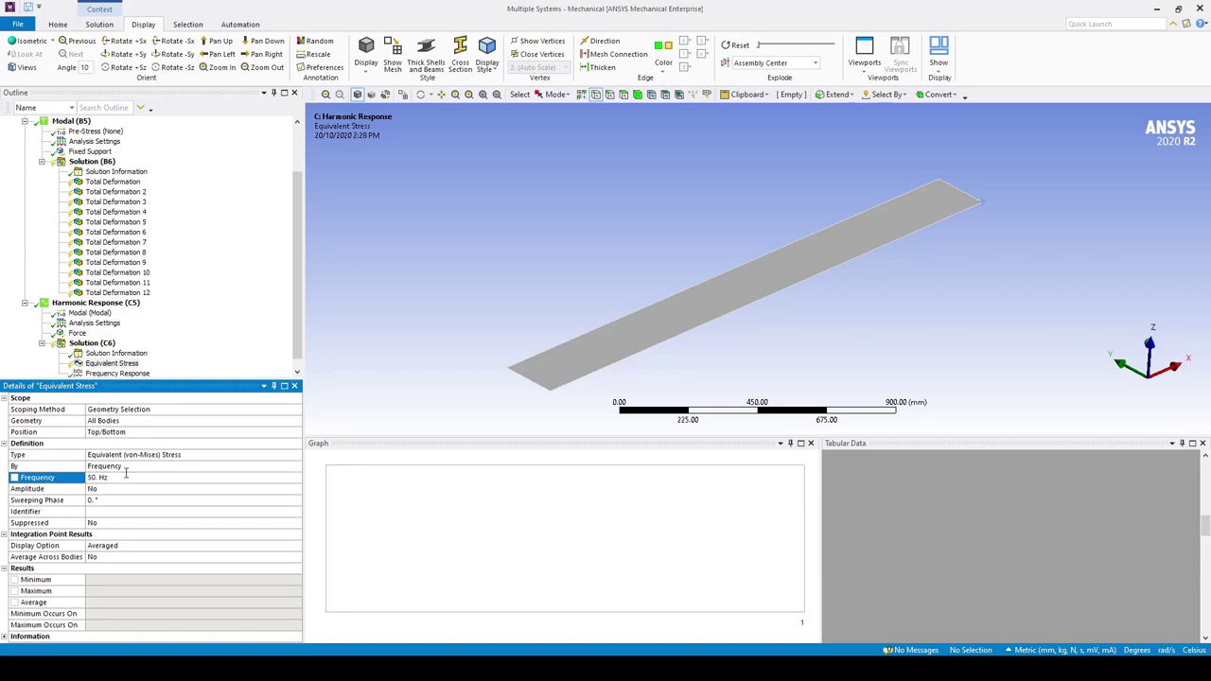
right_click(110, 365)
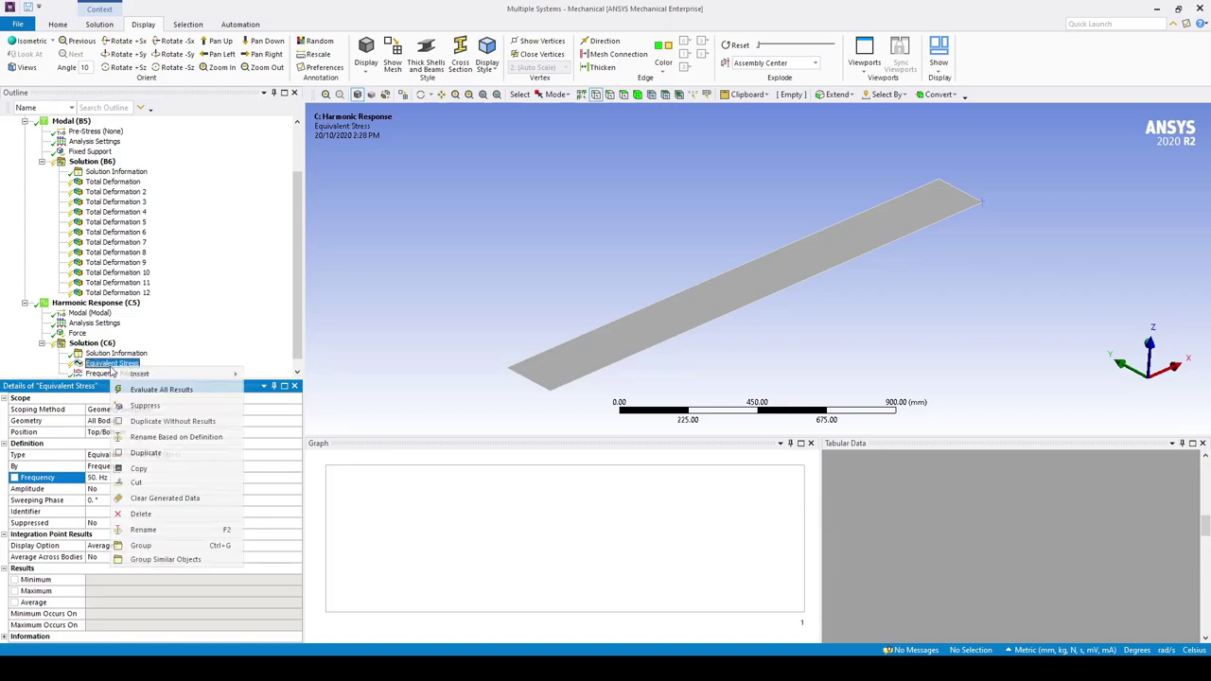
left_click(160, 390)
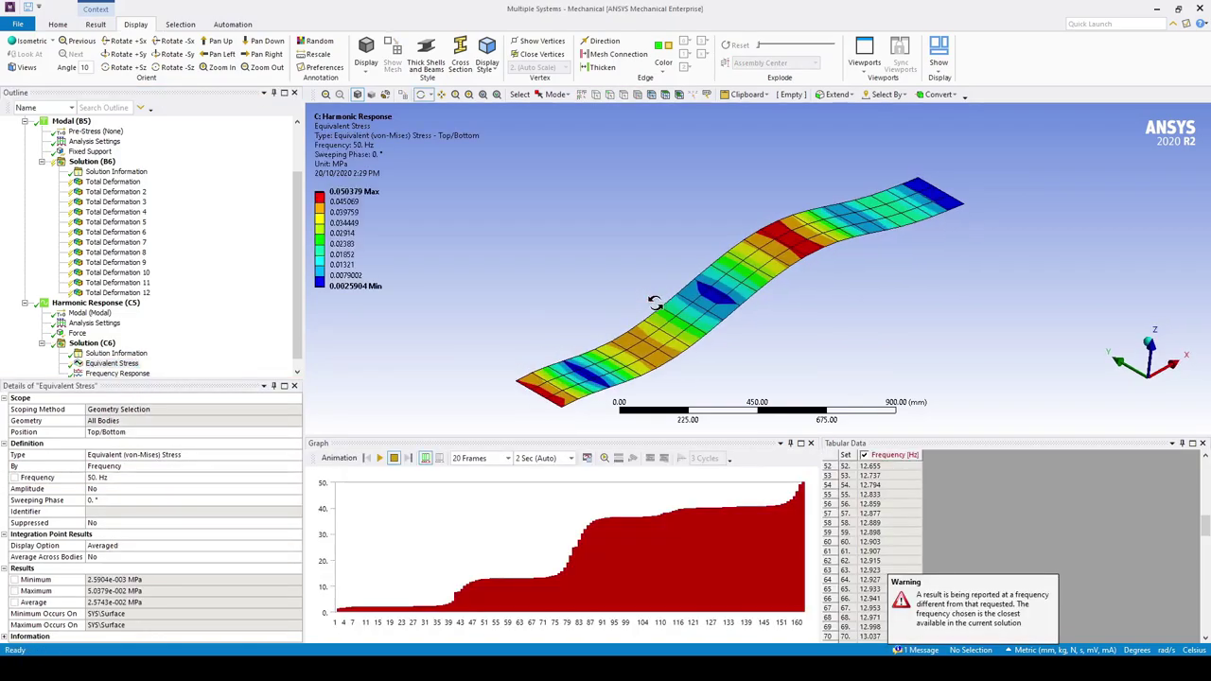
left_click_drag(941, 324, 925, 308)
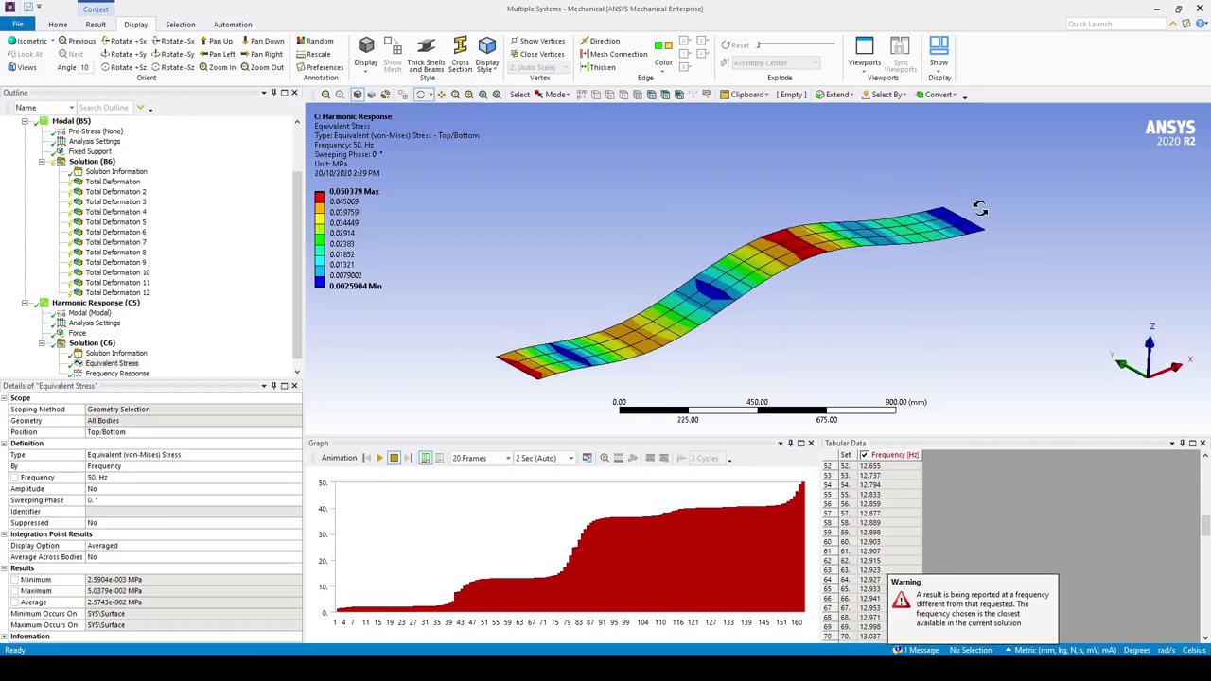
- Set the Equivalent Stress result's frequency to 10 Hz and evaluate it again
left_click(104, 477)
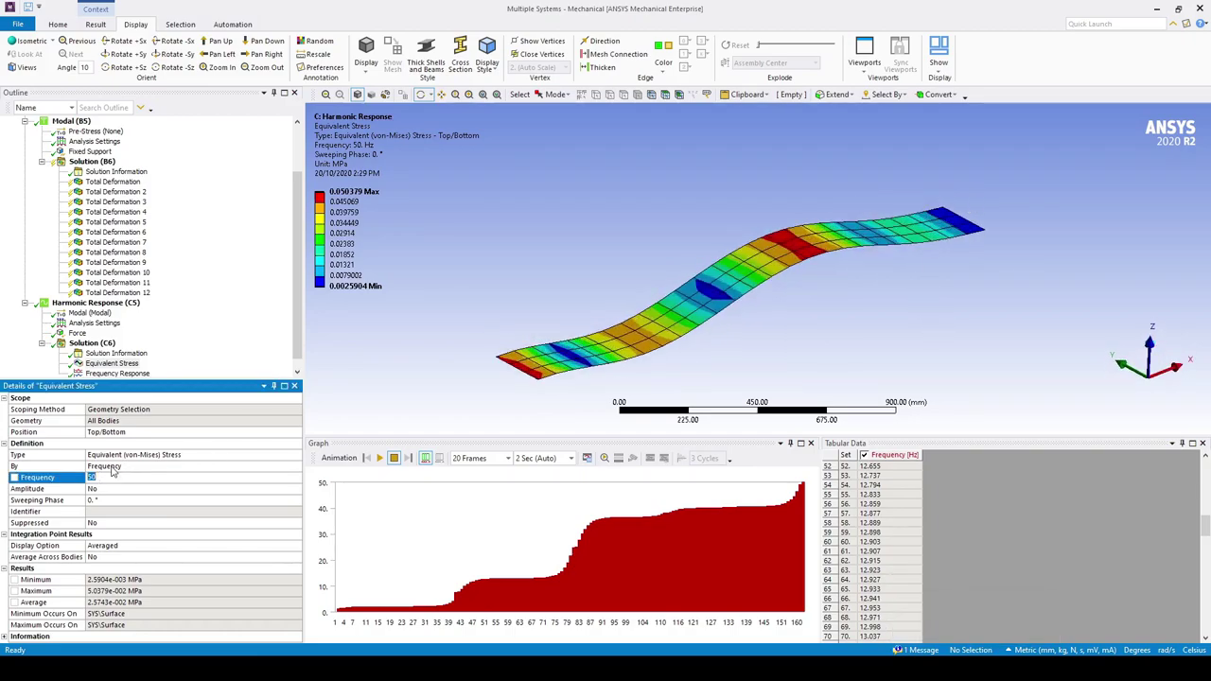
type("10")
key("Return")
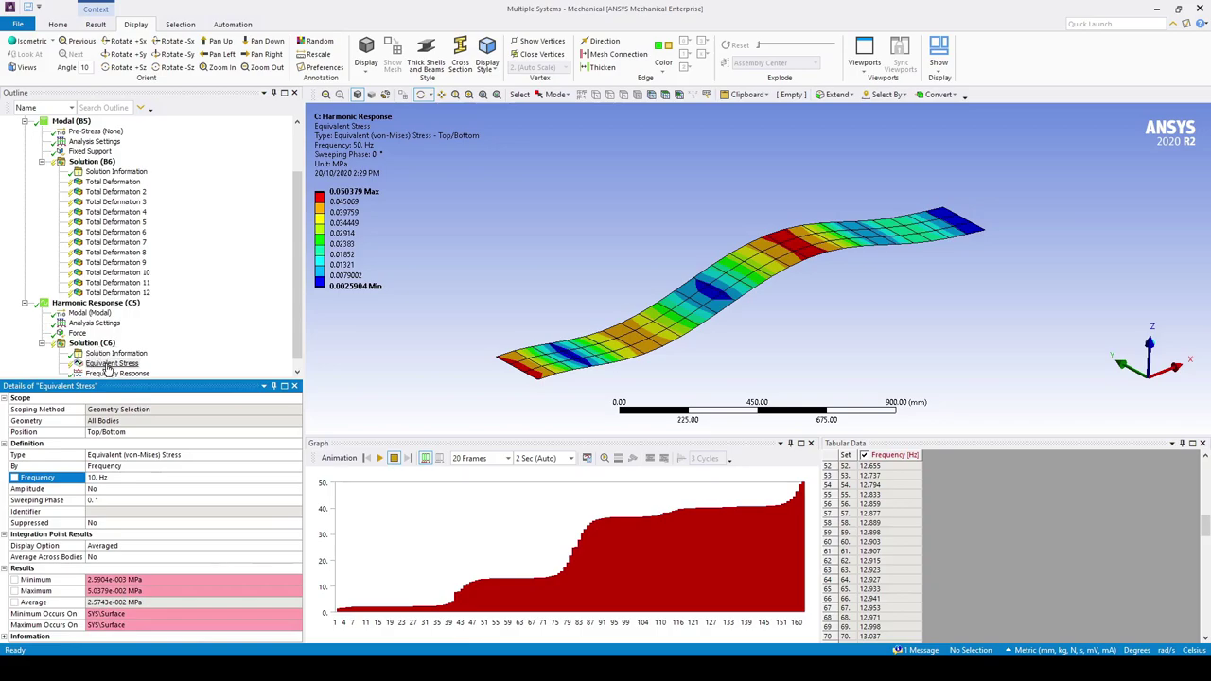
right_click(112, 363)
left_click(283, 381)
middle_click_drag(410, 328, 405, 318)
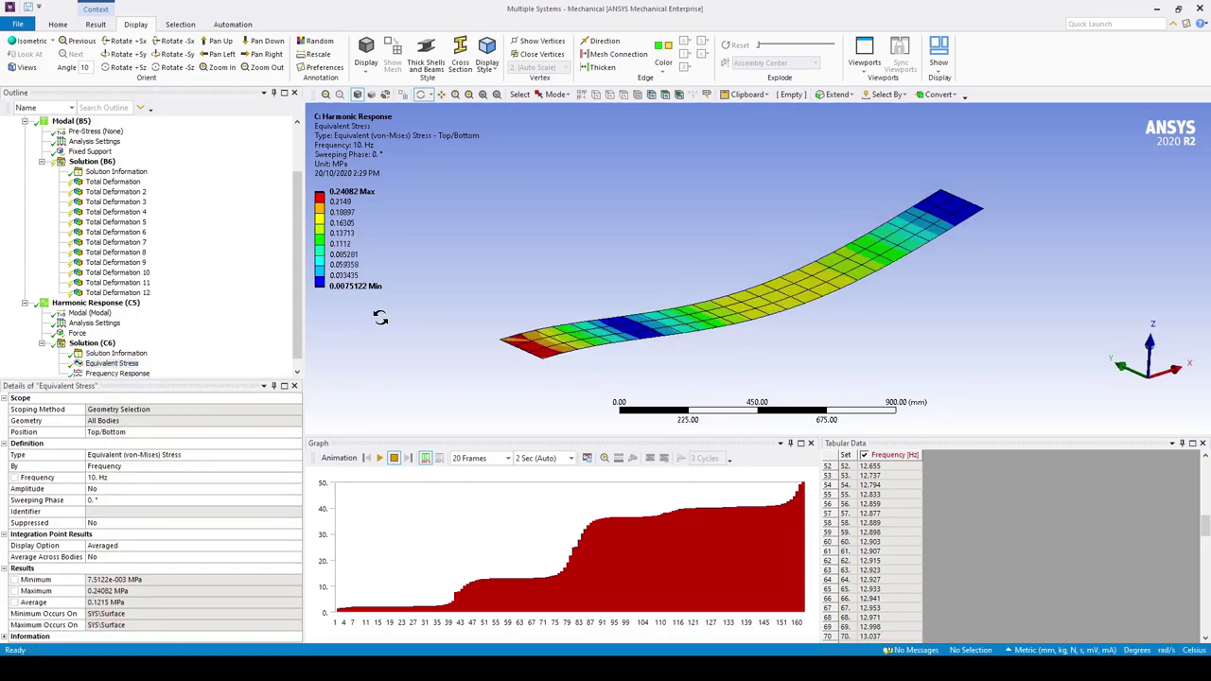
- Check the first Frequency Response peak, evaluate the Equivalent Stress at 2 Hz and animate the result
left_click(116, 372)
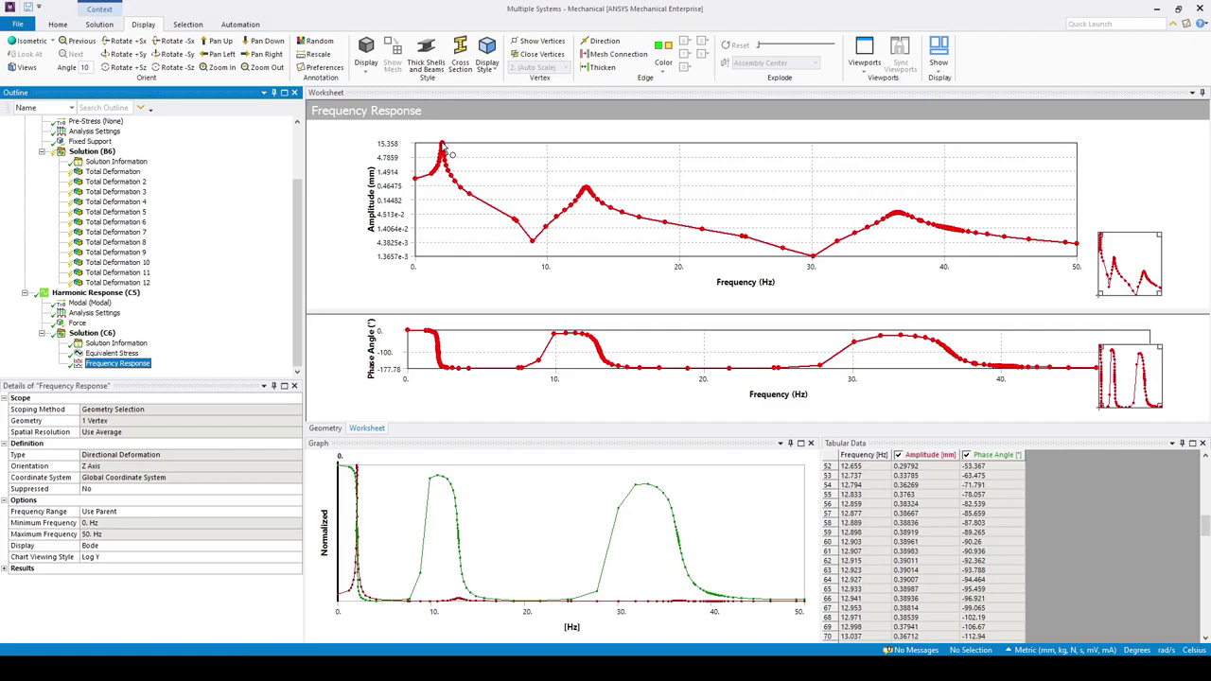
left_click(112, 353)
left_click(118, 479)
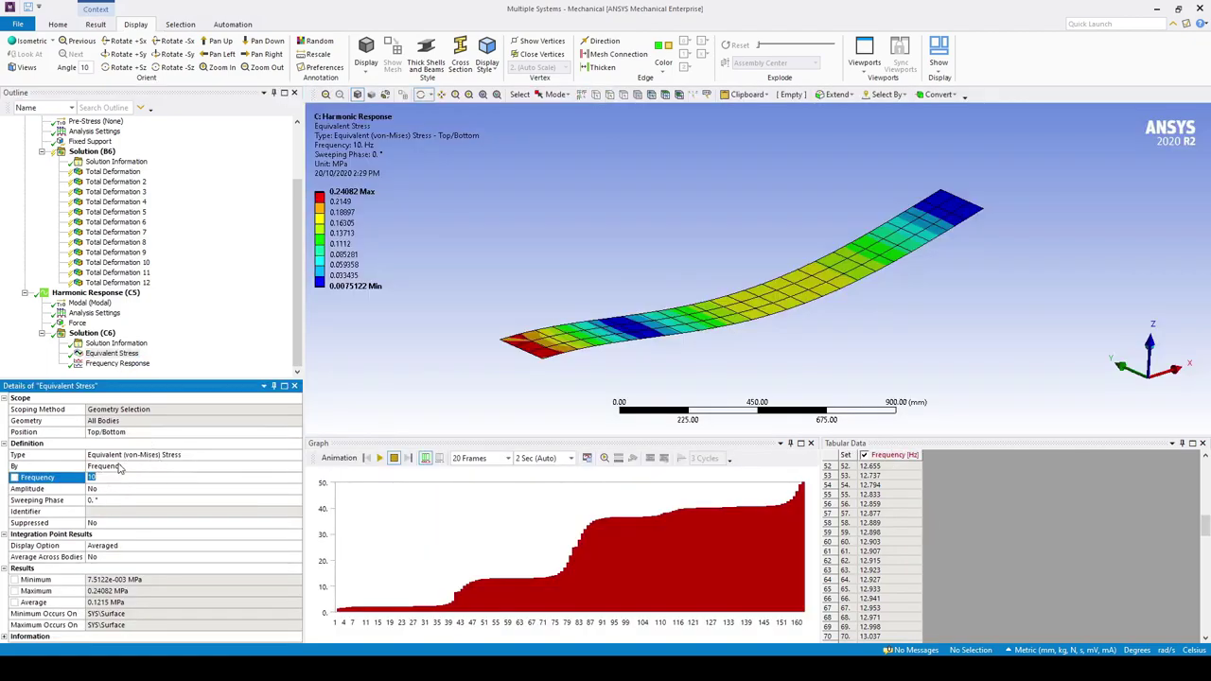
type("2")
key("Return")
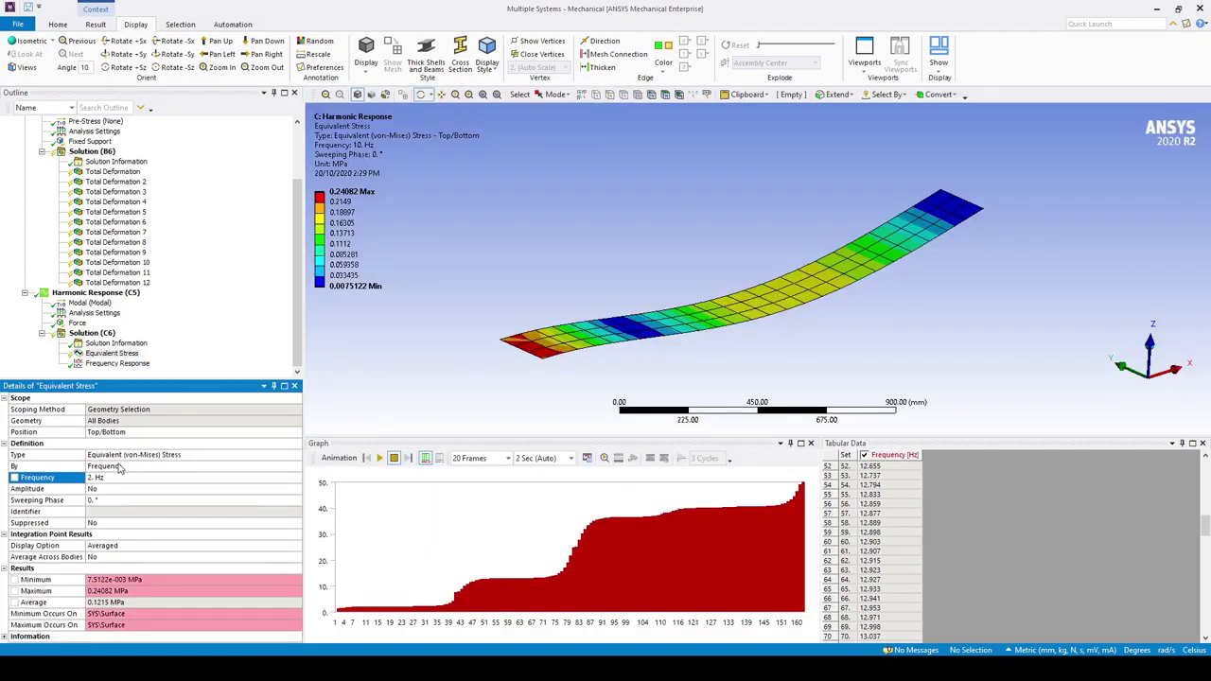
right_click(111, 354)
left_click(129, 377)
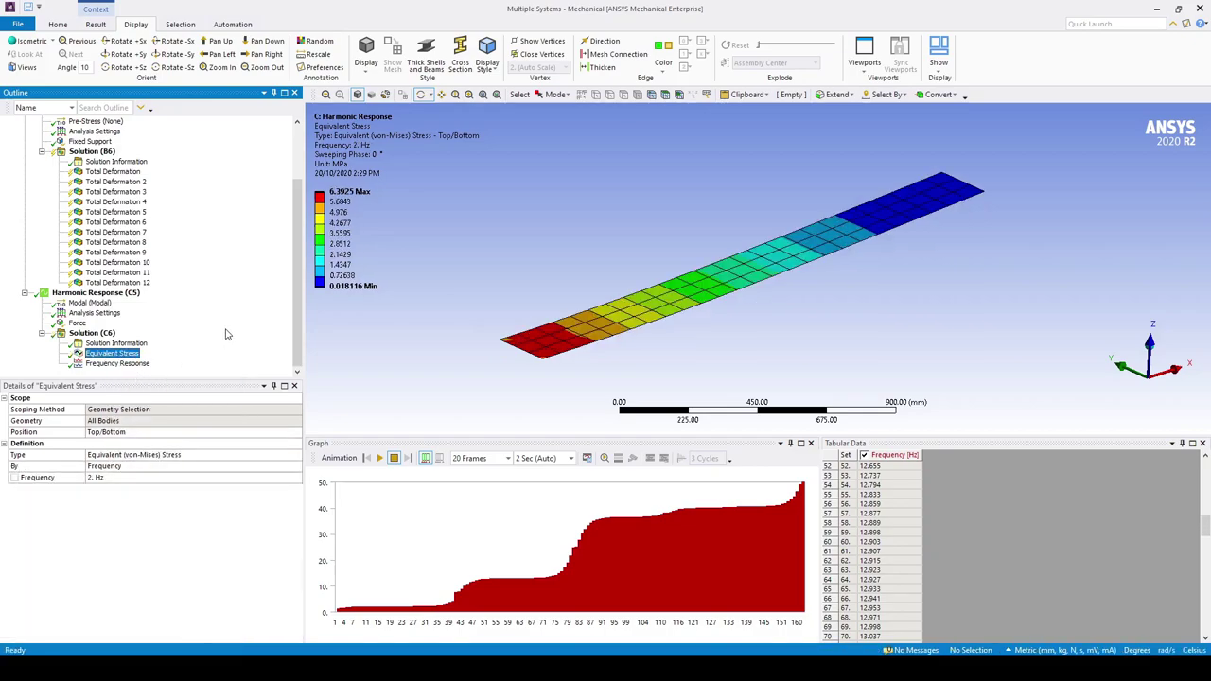
mouse_move(625, 227)
middle_mouse_down()
mouse_move(653, 218)
mouse_move(651, 284)
mouse_move(652, 229)
mouse_move(627, 230)
middle_mouse_up()
left_click(379, 458)
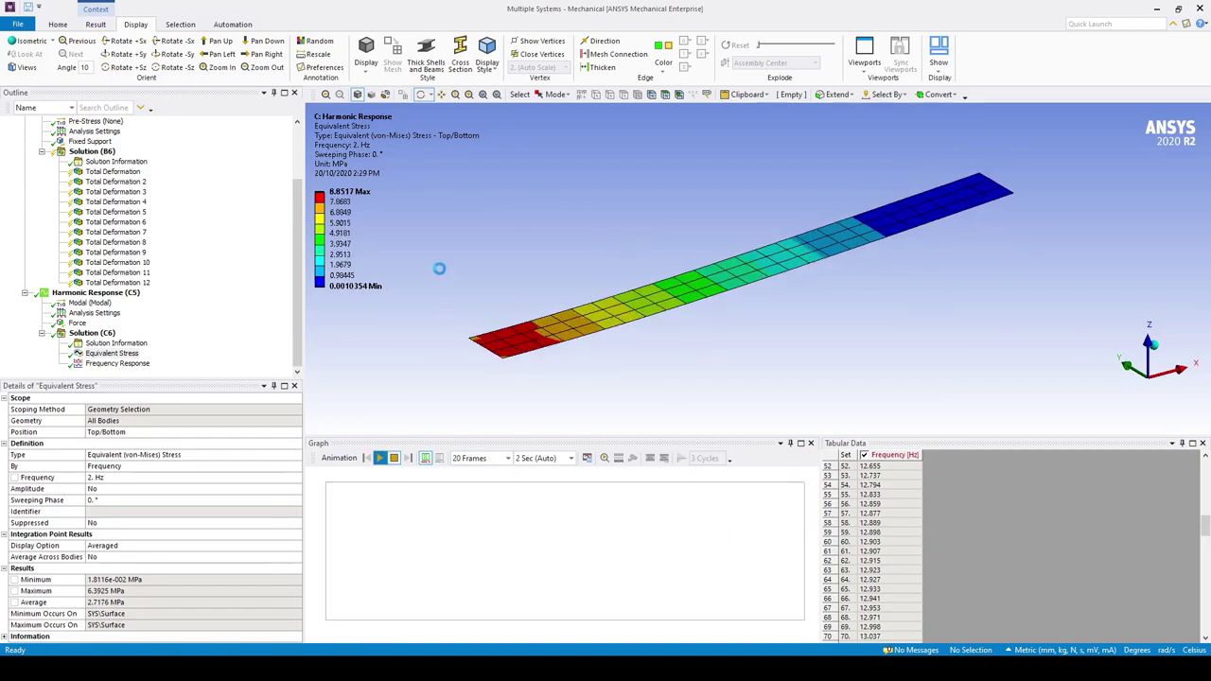
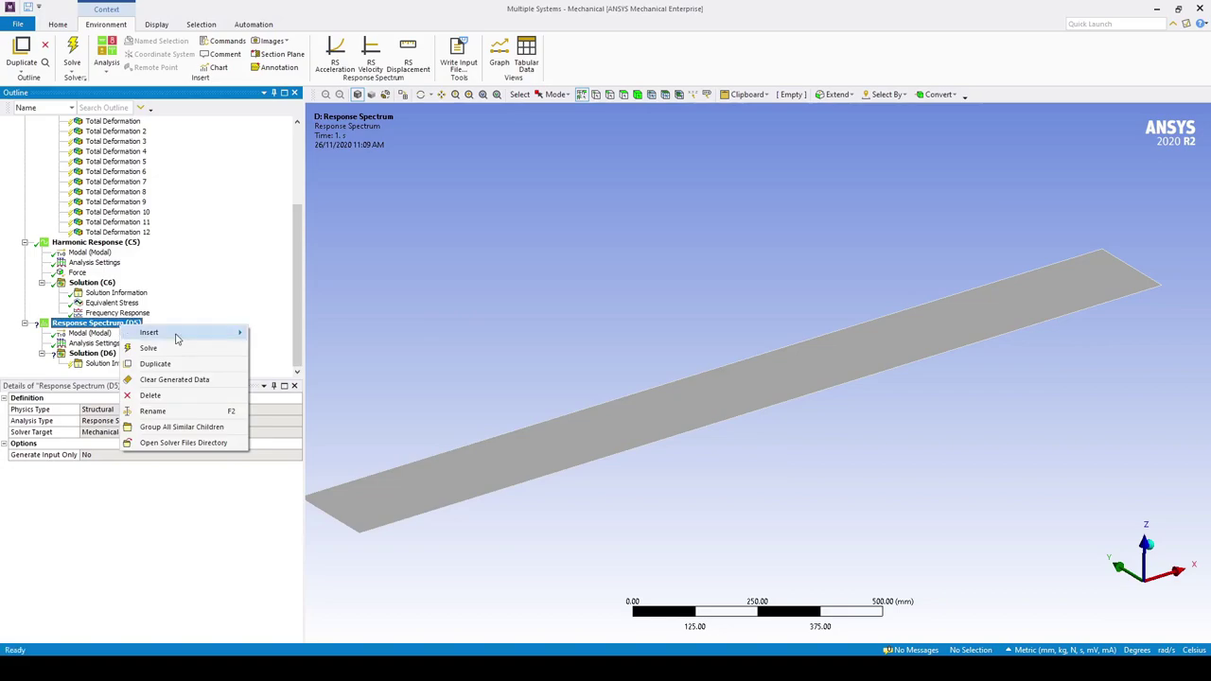
- Insert an RS Displacement load in the Response Spectrum analysis
mouse_move(189, 332)
left_click(303, 362)
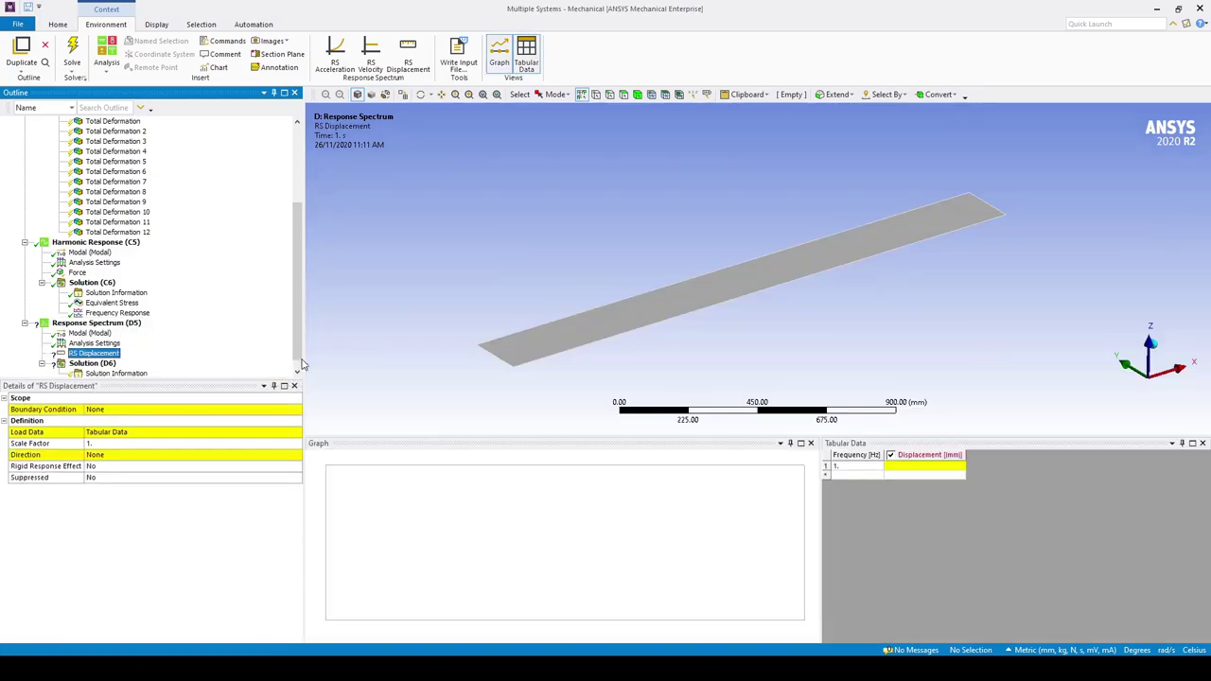
- Set the RS Displacement load's boundary condition to All Supports
left_click(106, 412)
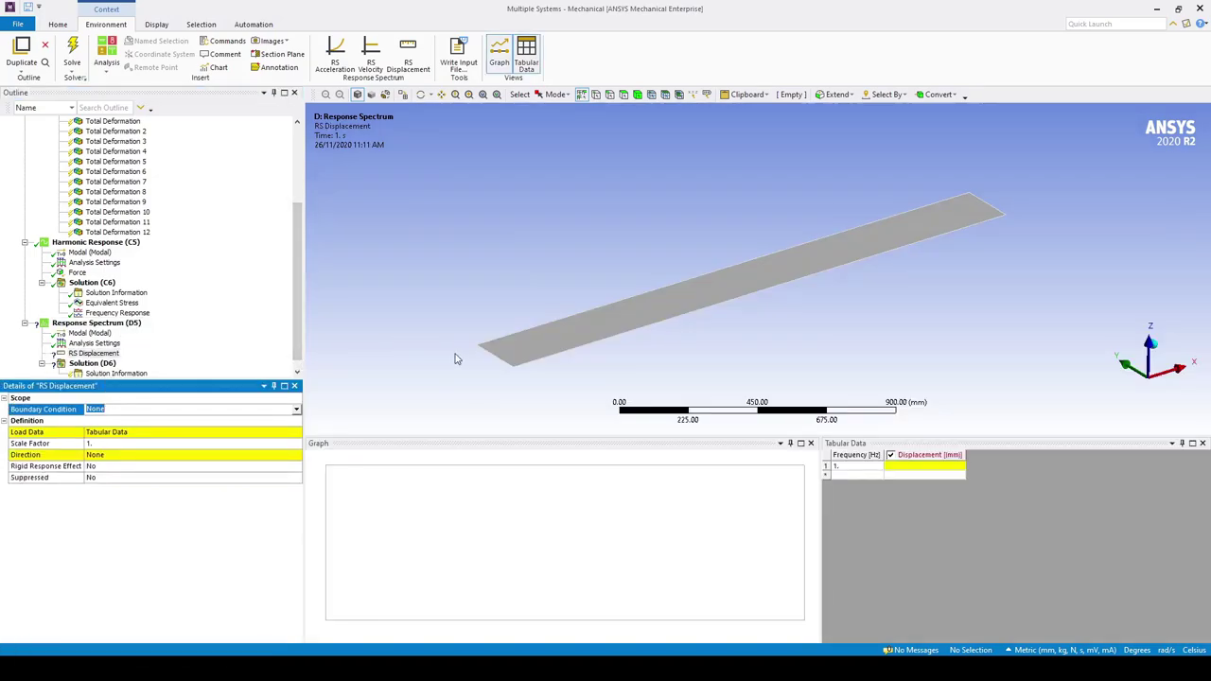
left_click(492, 363)
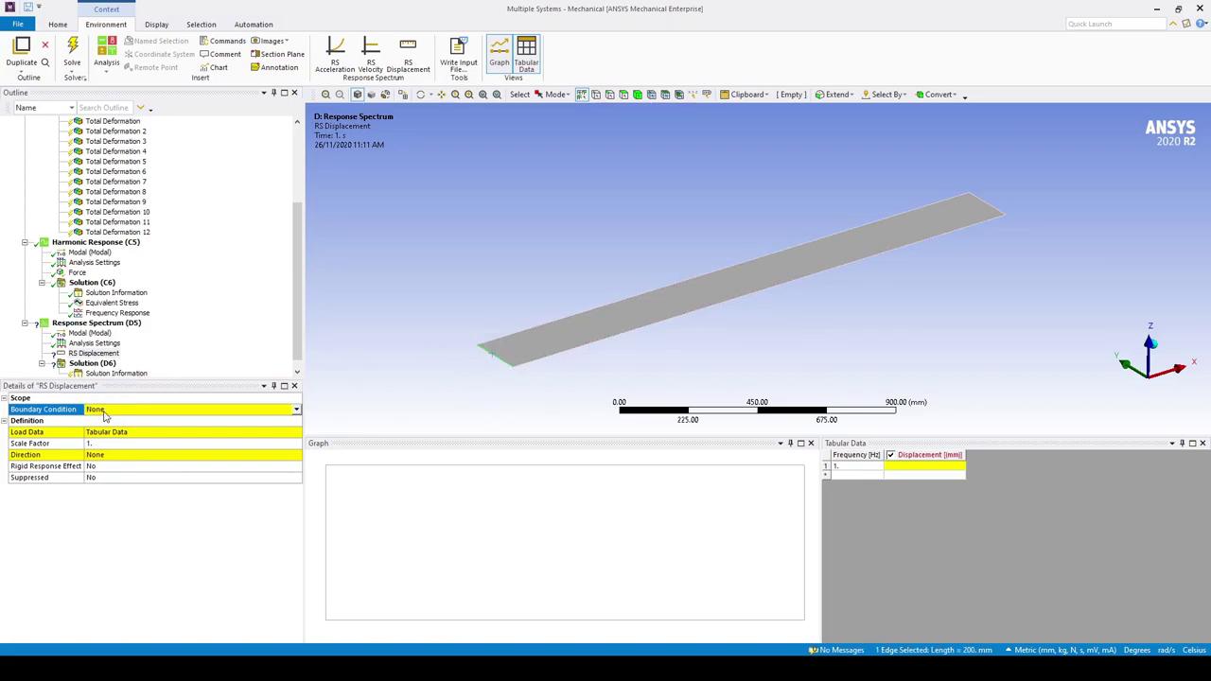
left_click(297, 410)
left_click(194, 431)
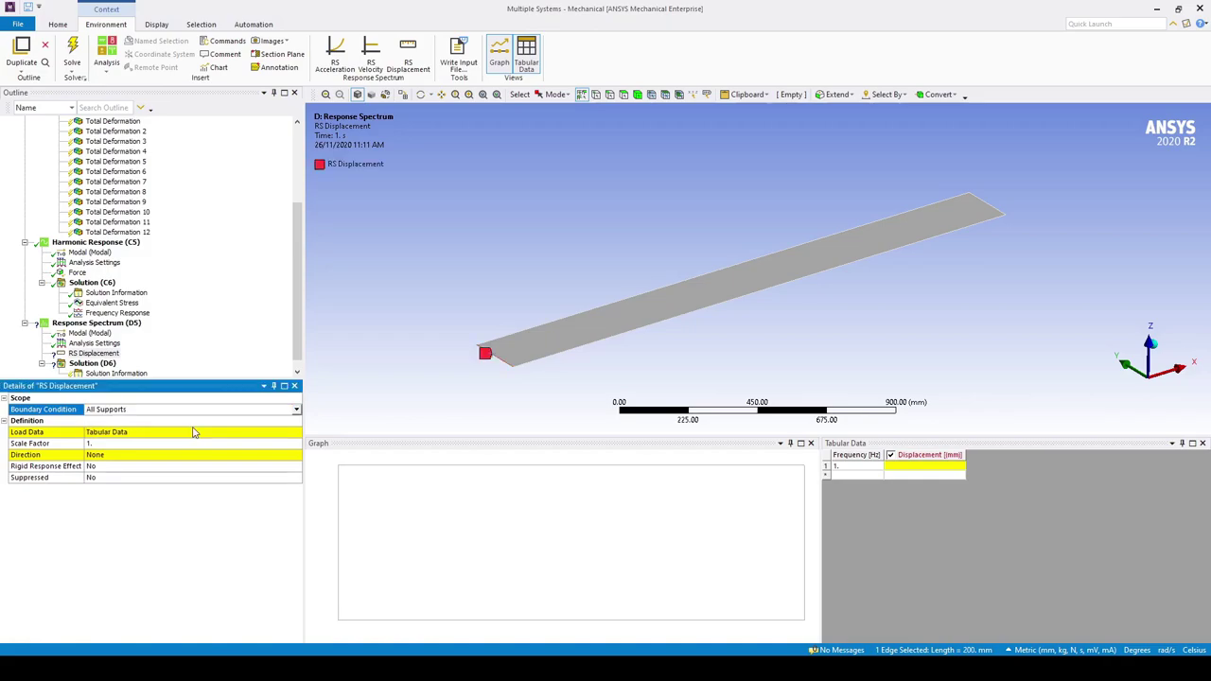
- Define the RS Displacement spectrum as 50 mm at 1 Hz and 100 mm at 10 and 50 Hz, with its direction along the Z axis
left_click(130, 434)
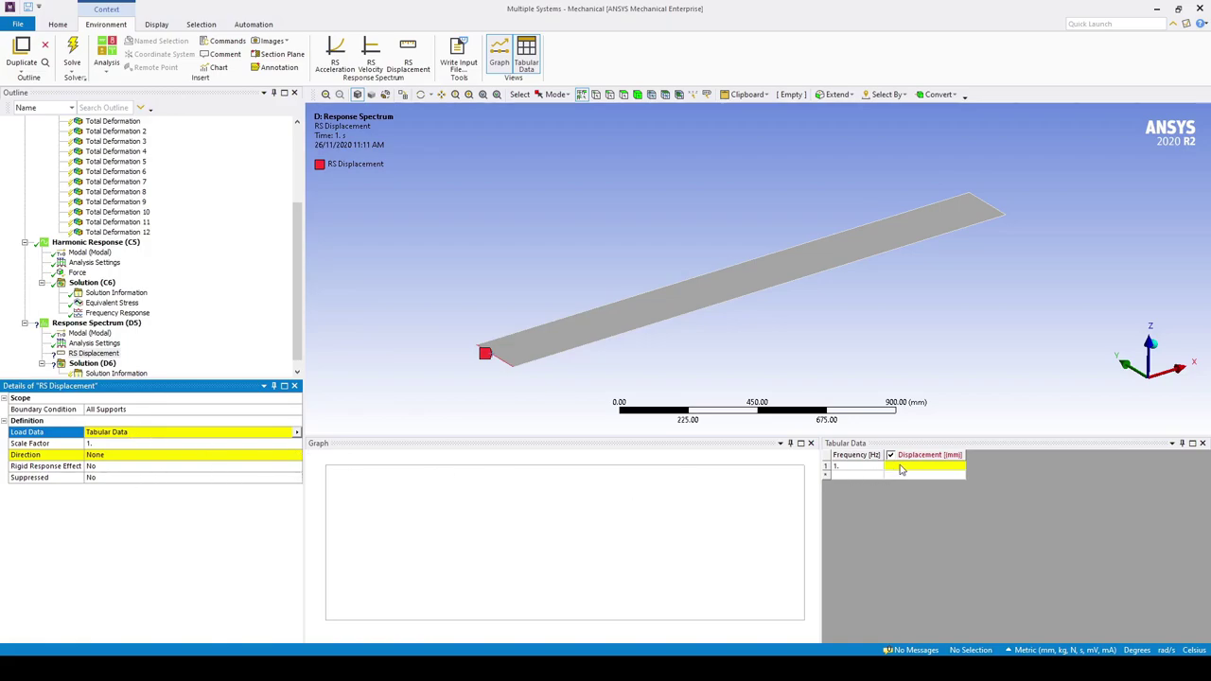
left_click(902, 468)
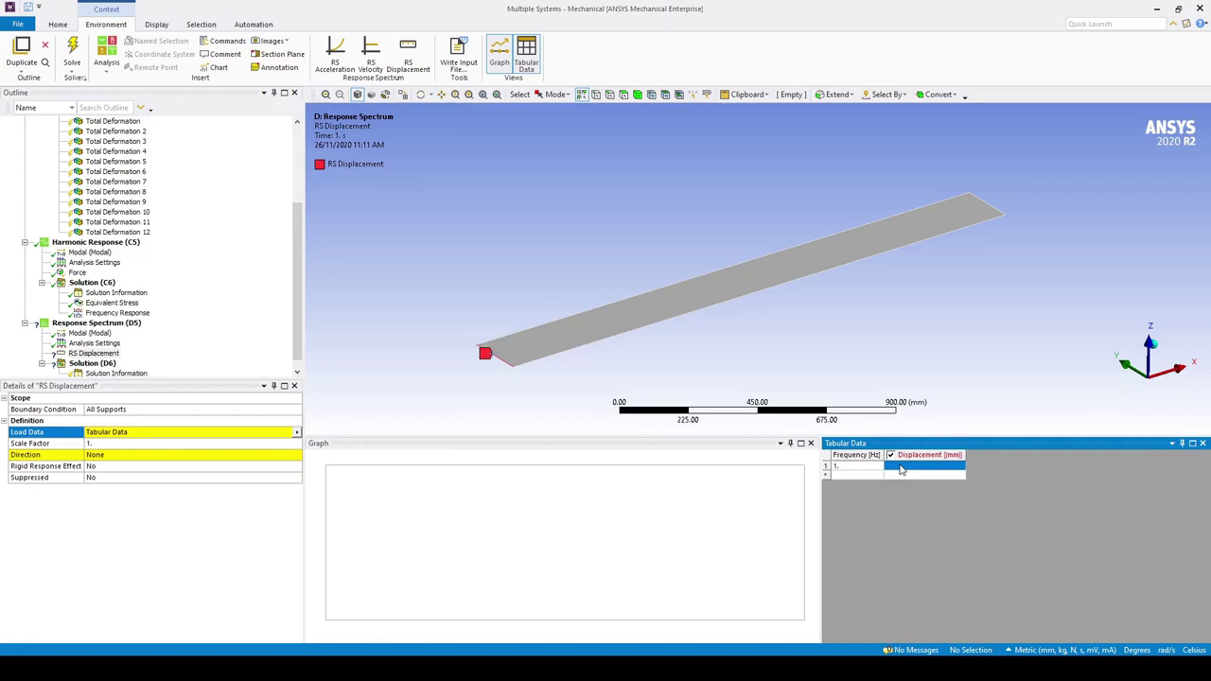
type("50")
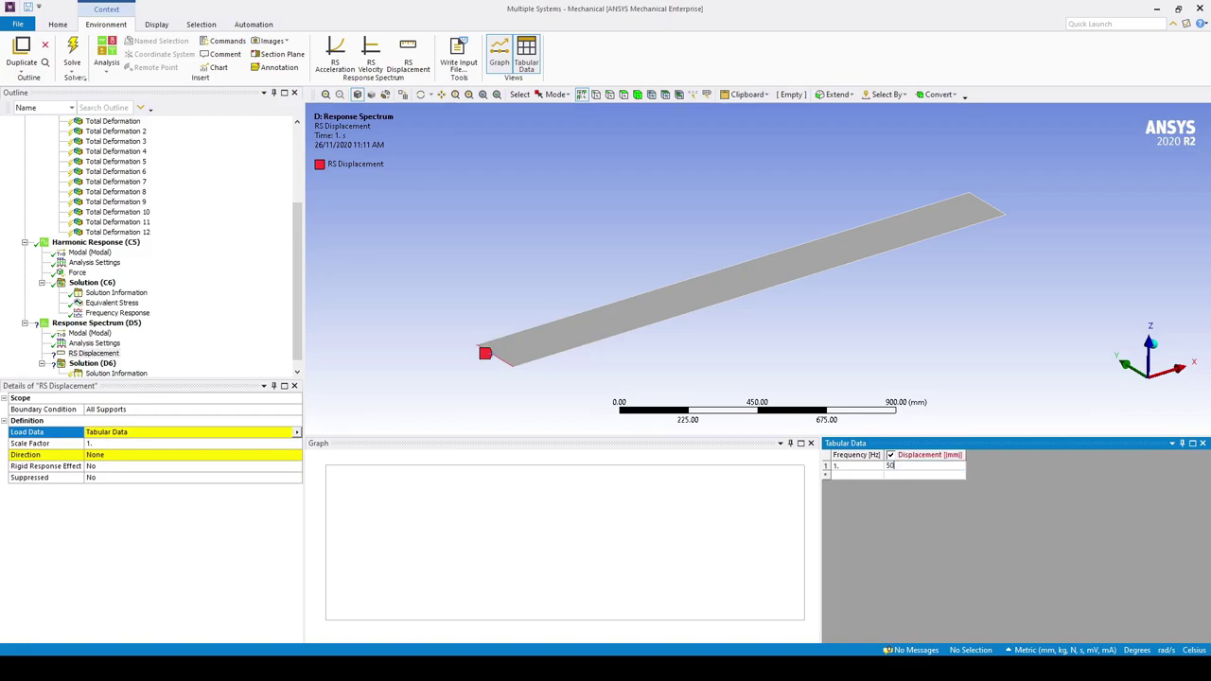
left_click(871, 478)
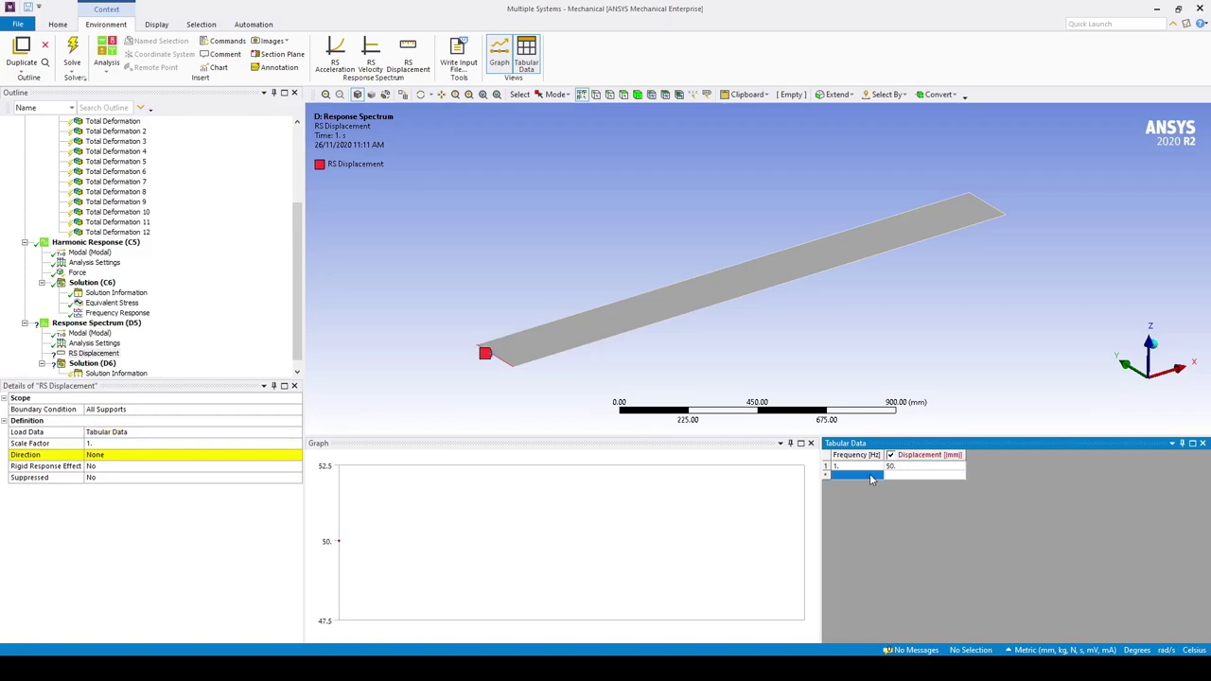
type("10")
left_click(904, 479)
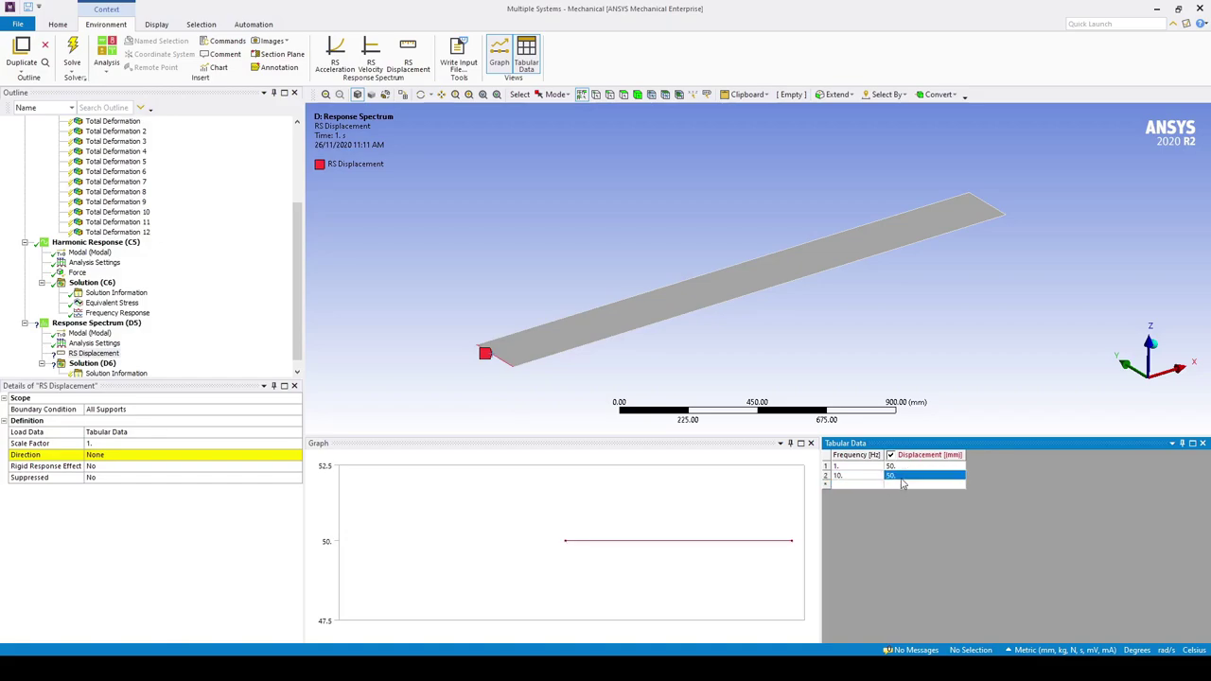
type("100")
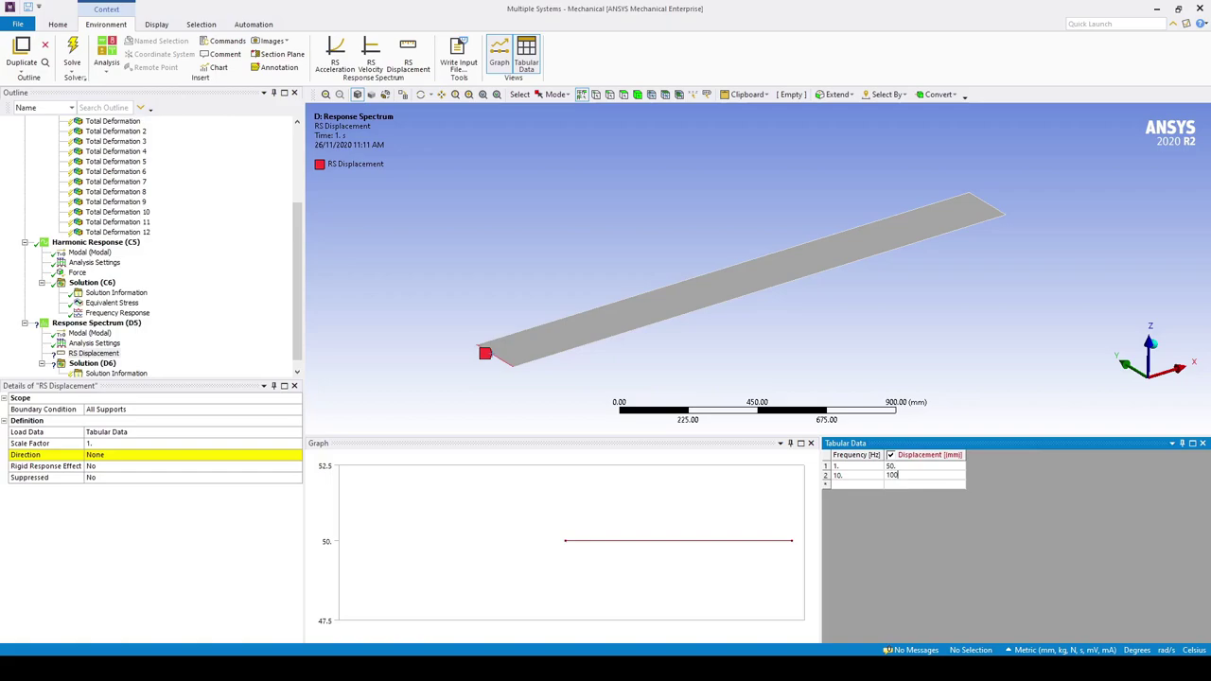
left_click(860, 486)
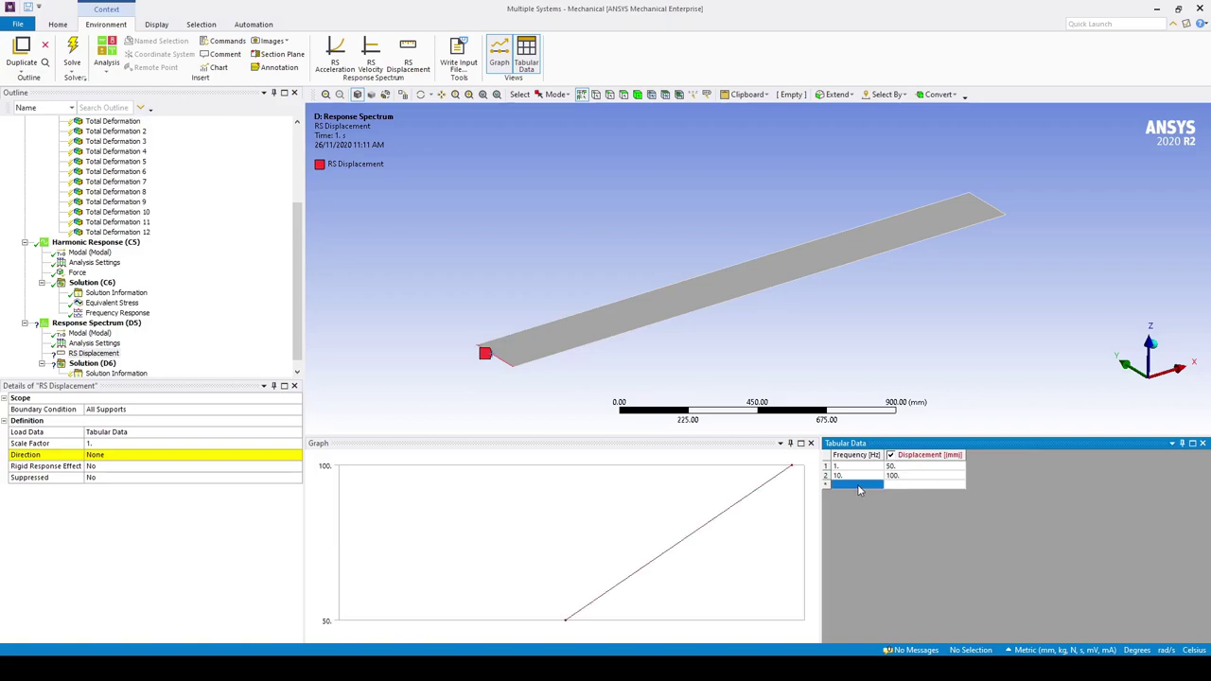
type("50")
left_click(897, 485)
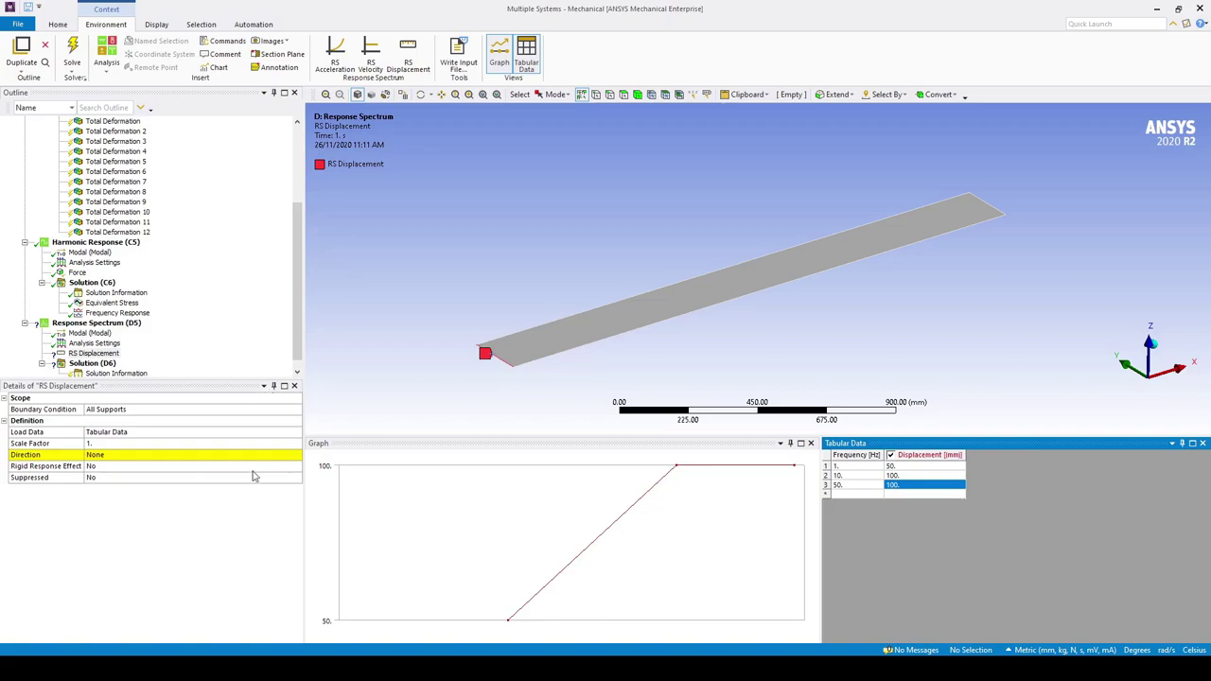
left_click(297, 456)
left_click(185, 490)
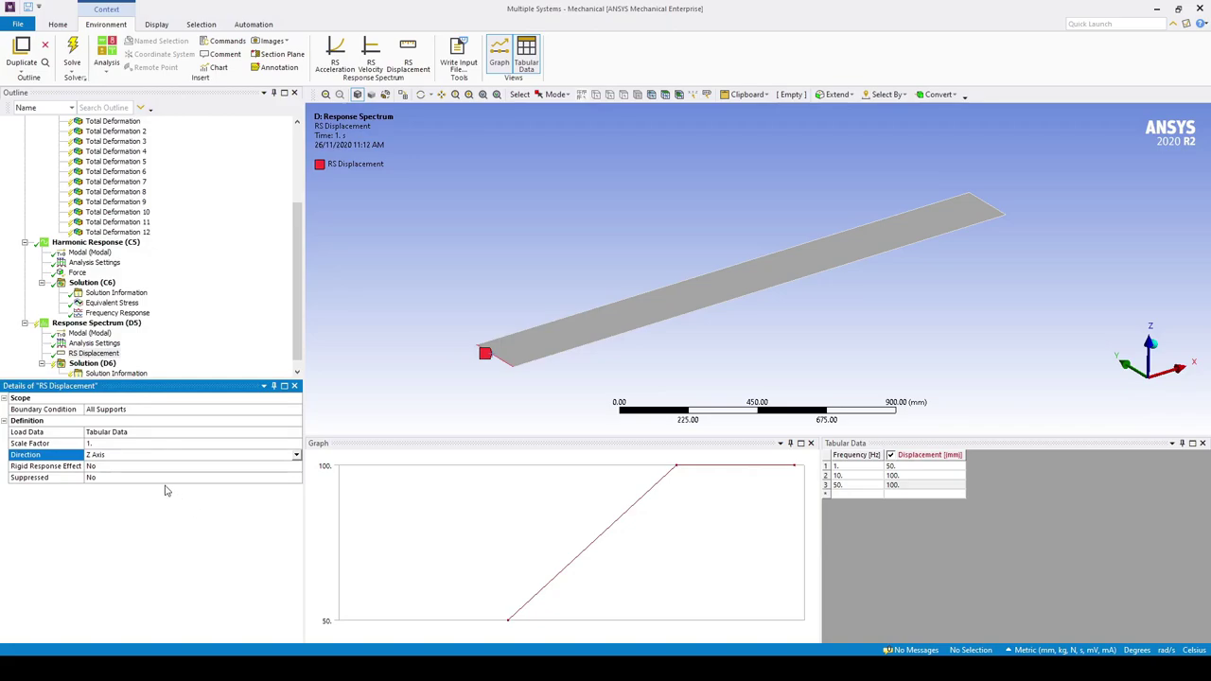
- Check the Response Spectrum analysis settings and insert a Total Deformation result under its solution
left_click(105, 344)
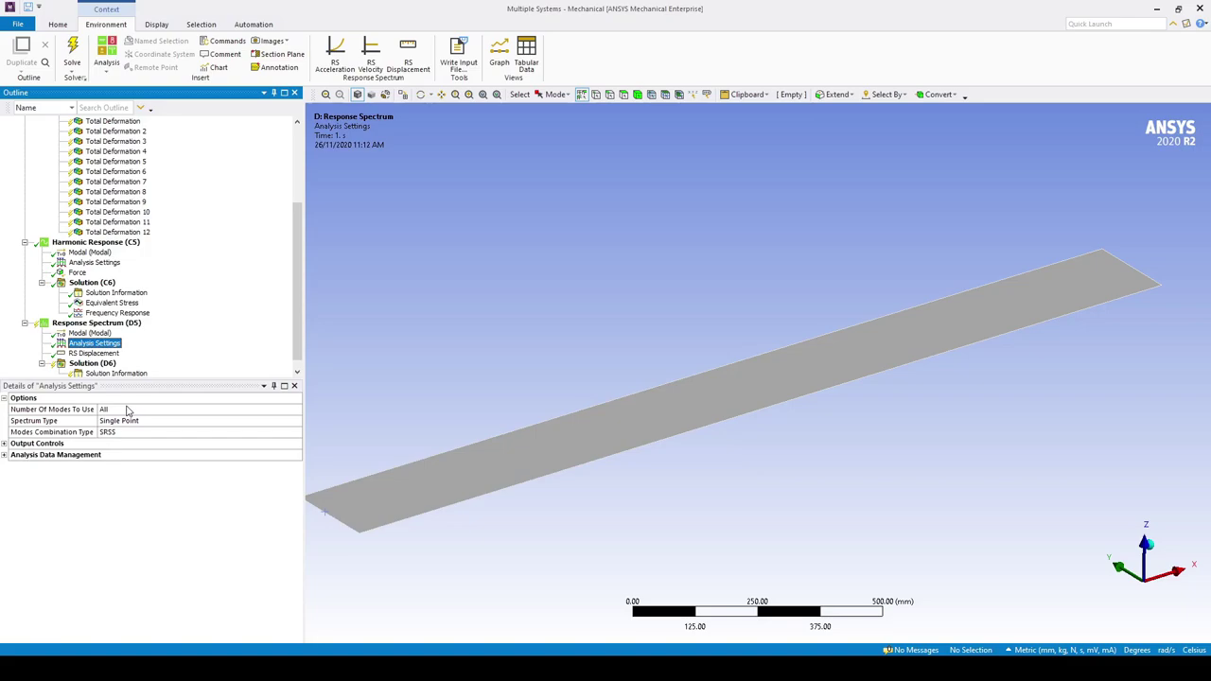
right_click(92, 365)
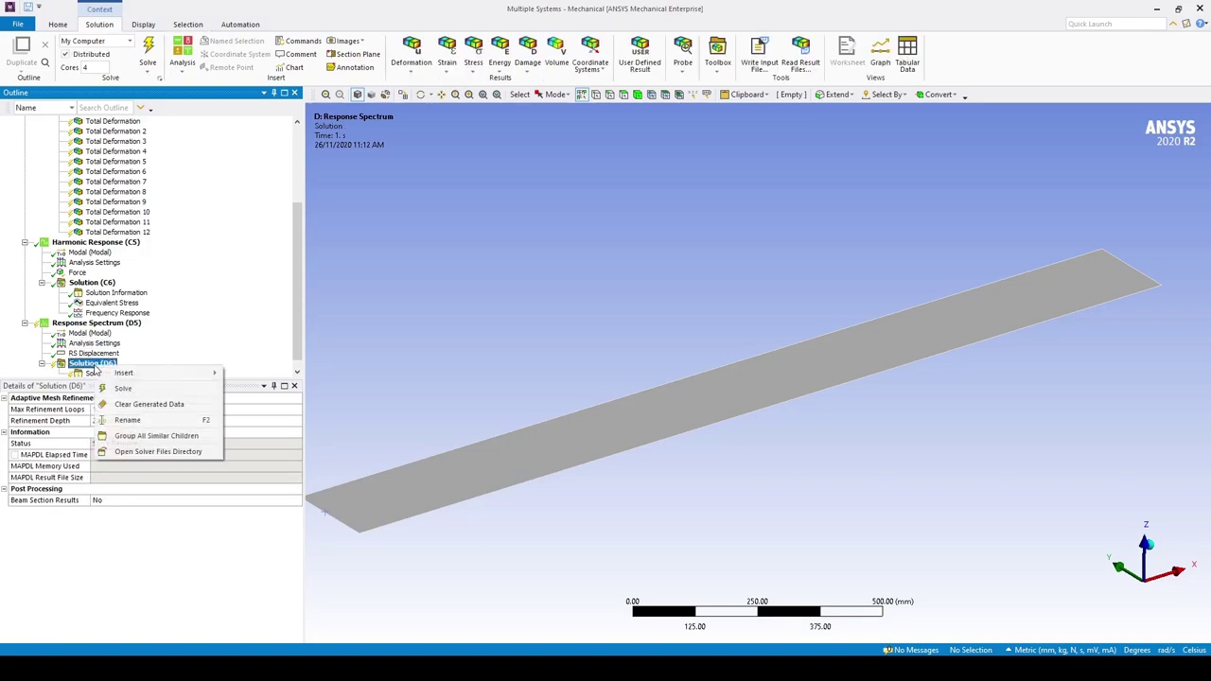
mouse_move(140, 375)
mouse_move(279, 374)
left_click(348, 375)
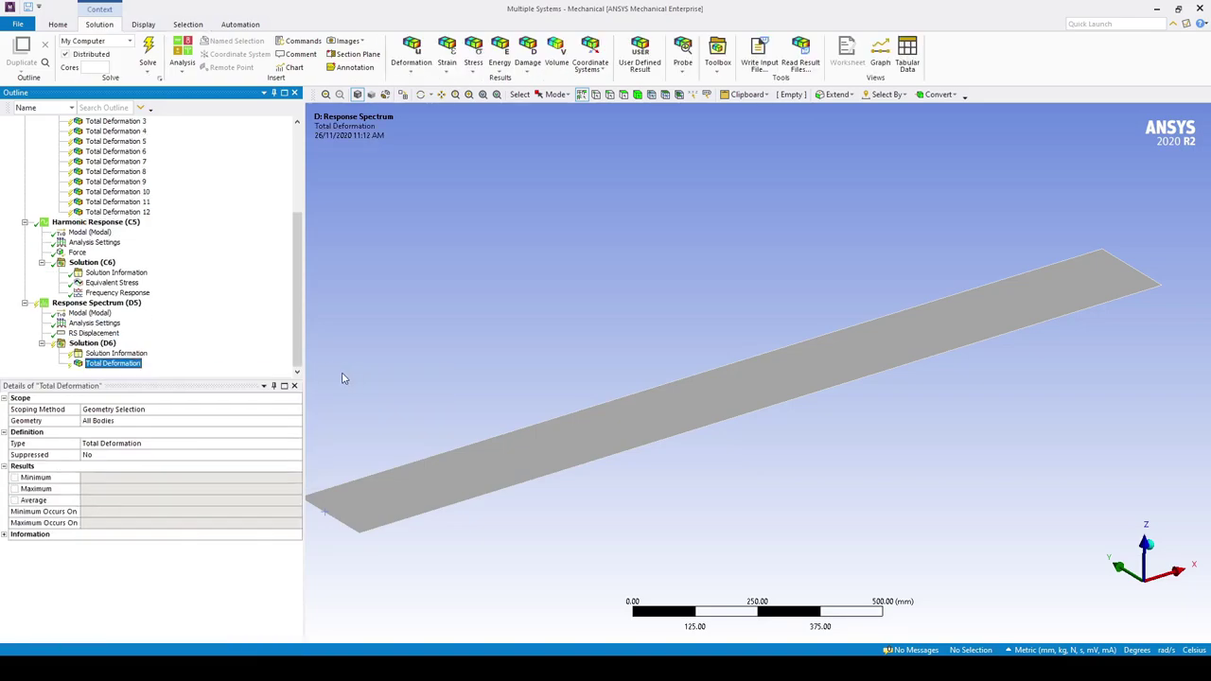
- Solve the Response Spectrum analysis and inspect the Total Deformation plot on the plate
right_click(104, 303)
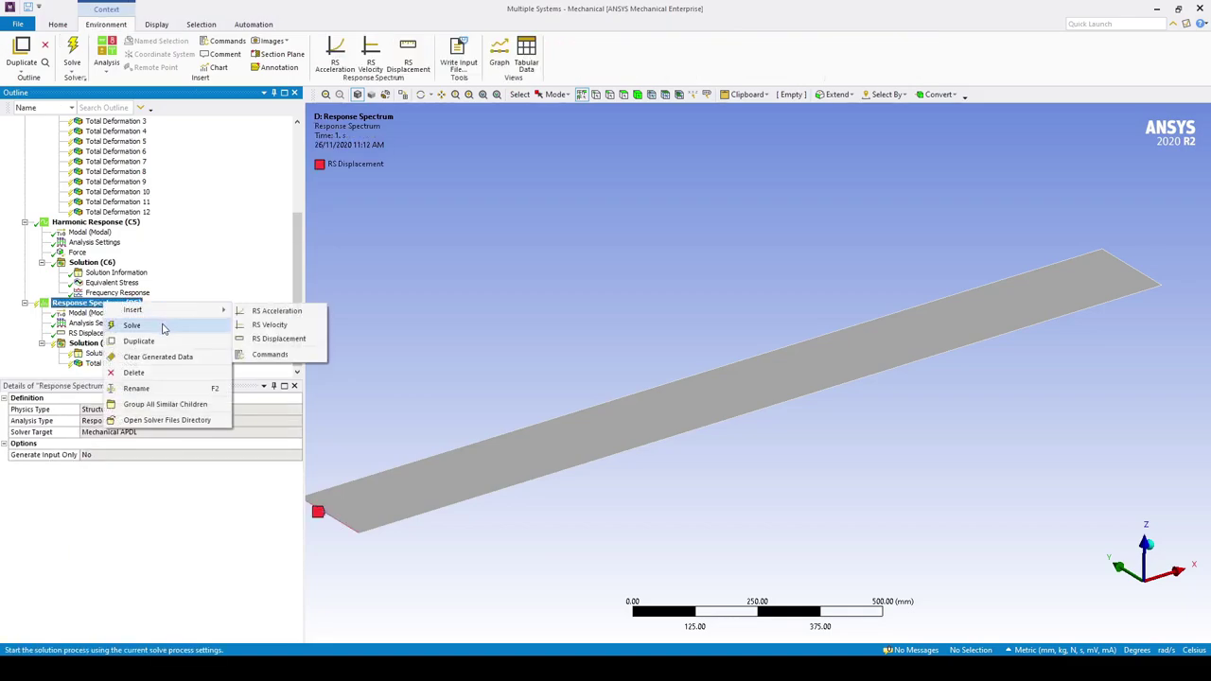
left_click(163, 328)
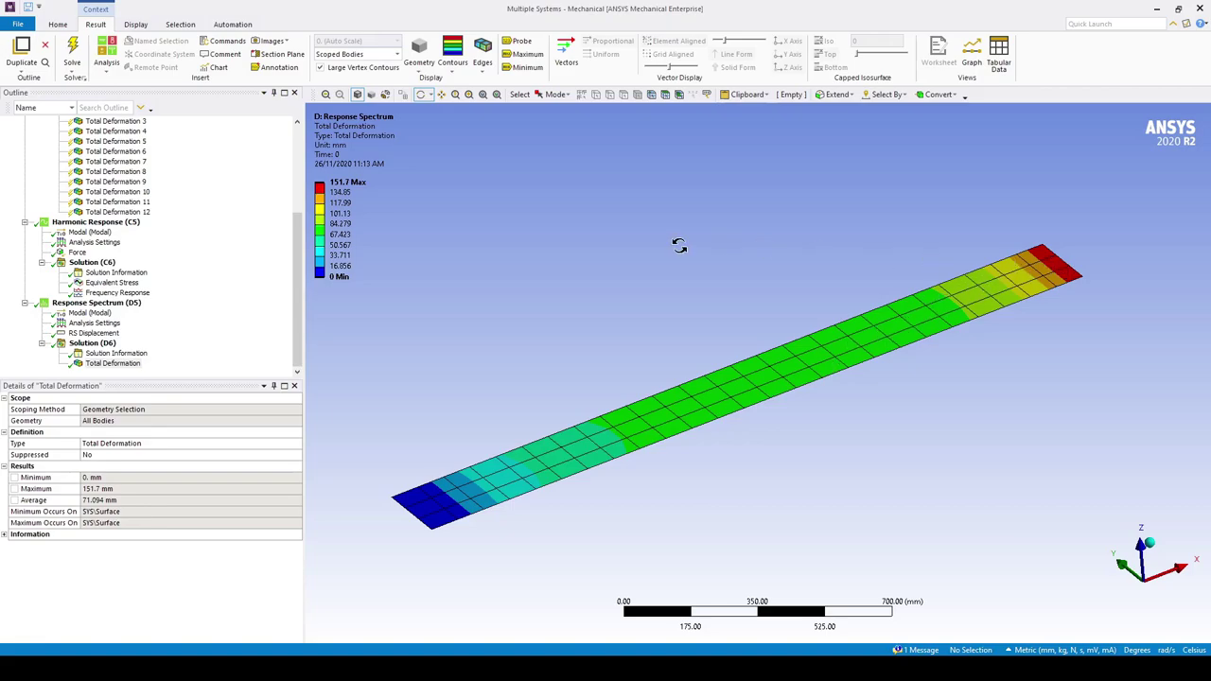
left_click(335, 193)
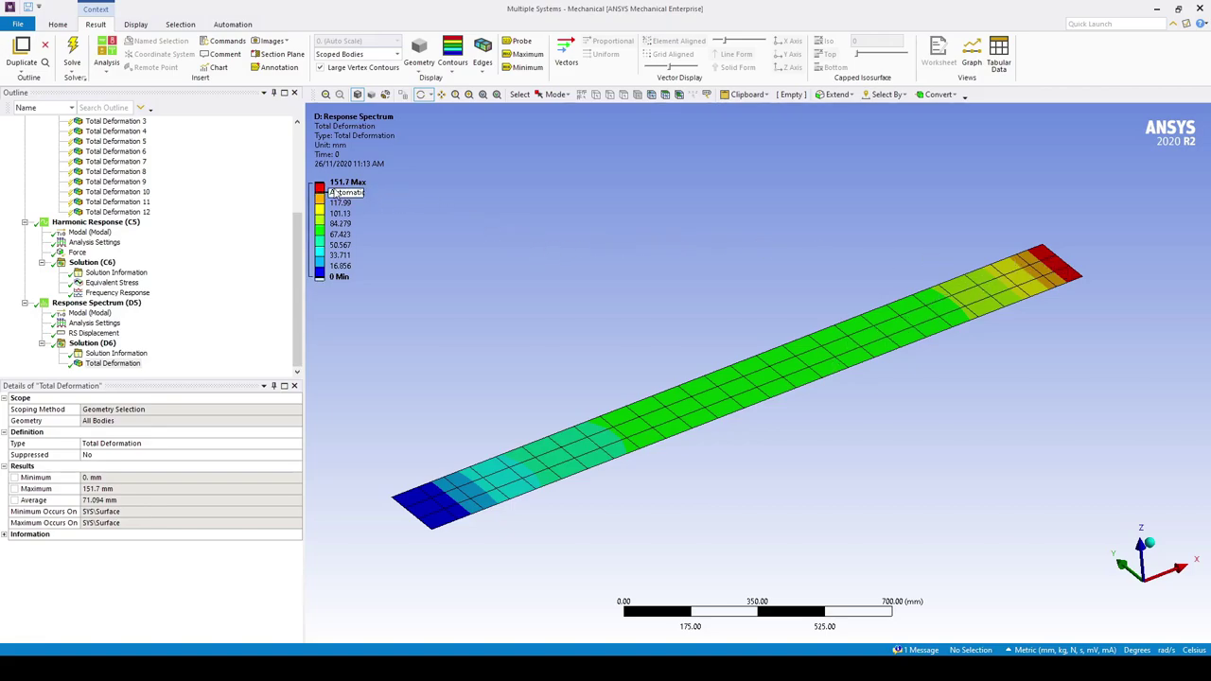
key("Escape")
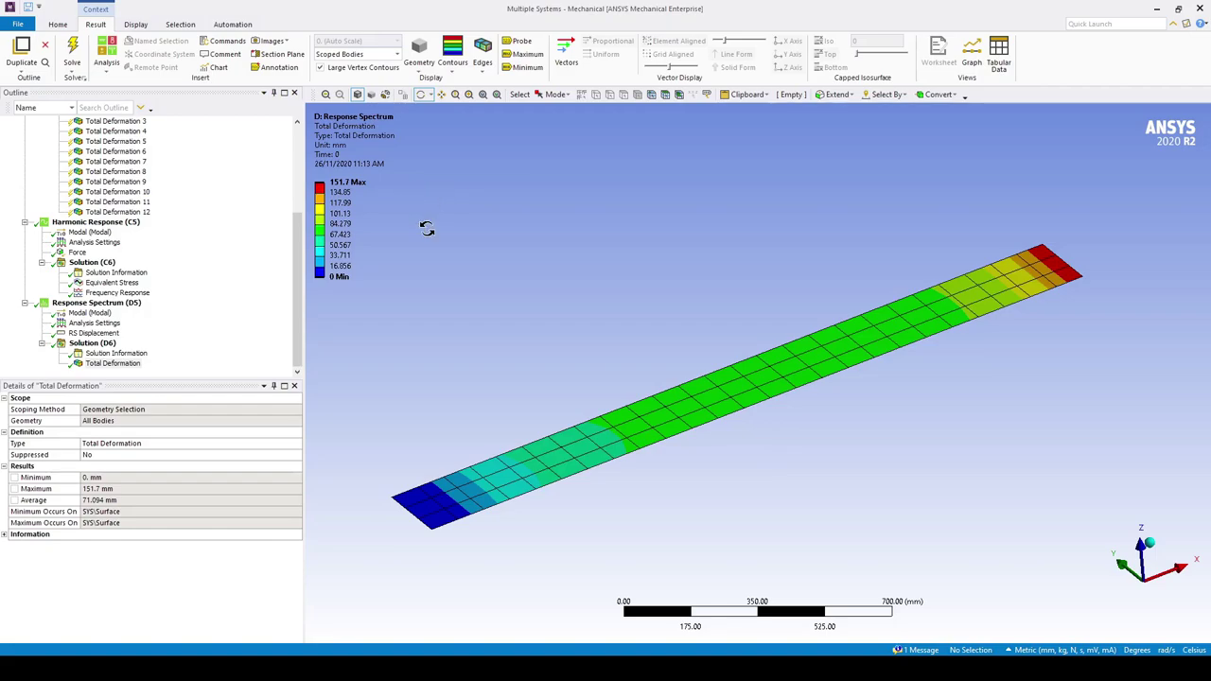
- Examine the Response Spectrum solver output down to the response spectrum calculation summary
left_click(117, 353)
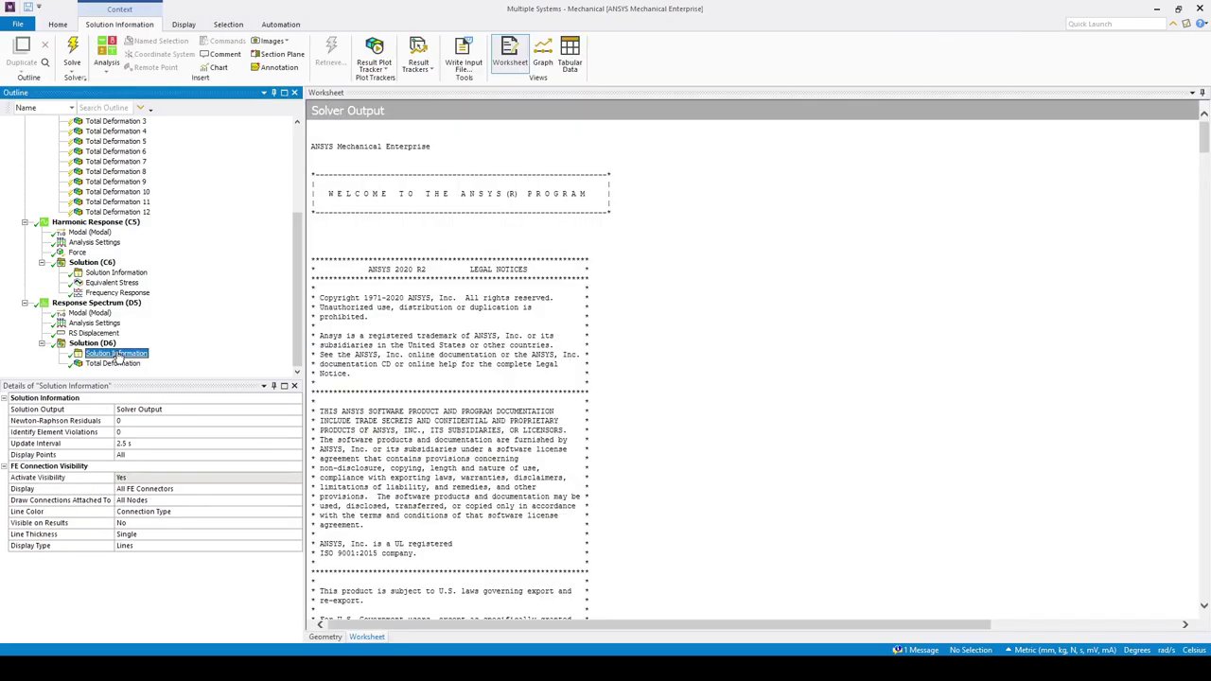
scroll(473, 364, "down", 5)
scroll(473, 365, "down", 20)
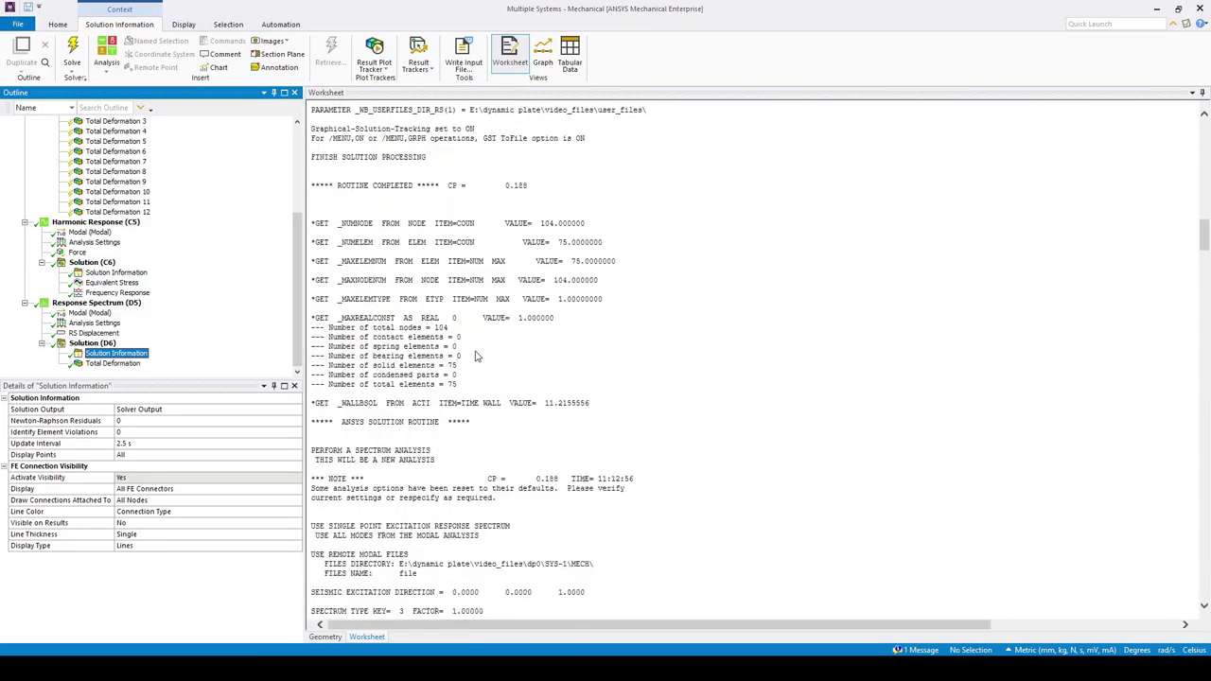
scroll(478, 357, "down", 11)
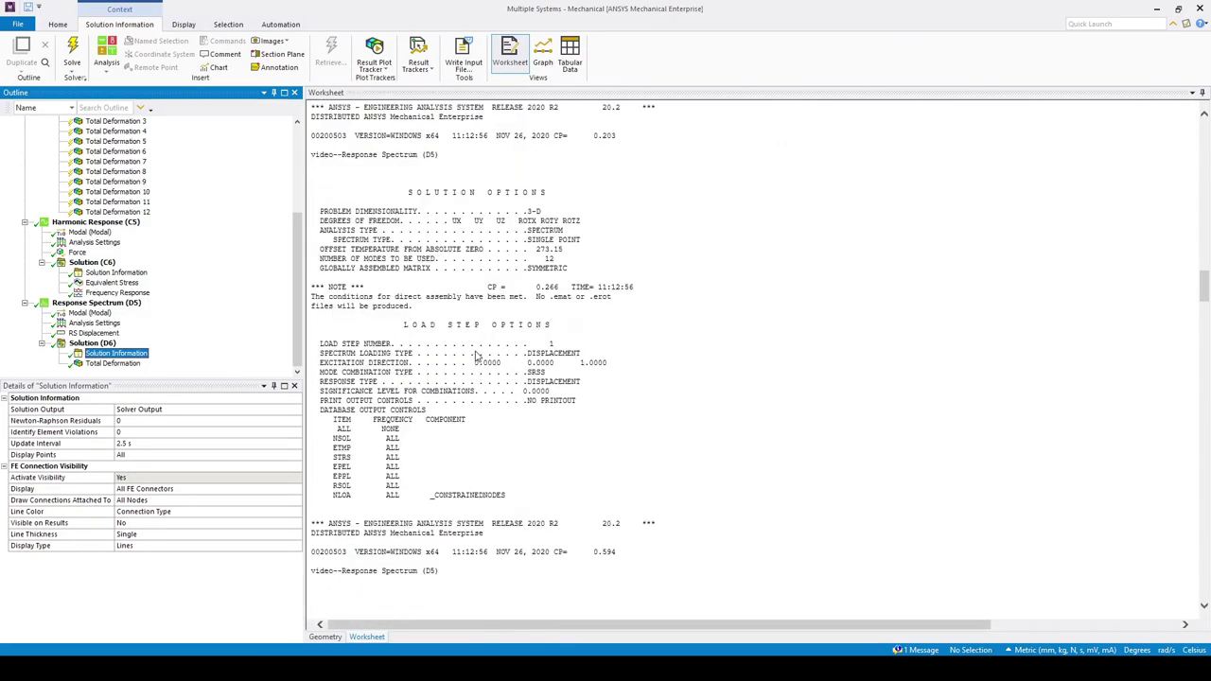
scroll(478, 357, "down", 14)
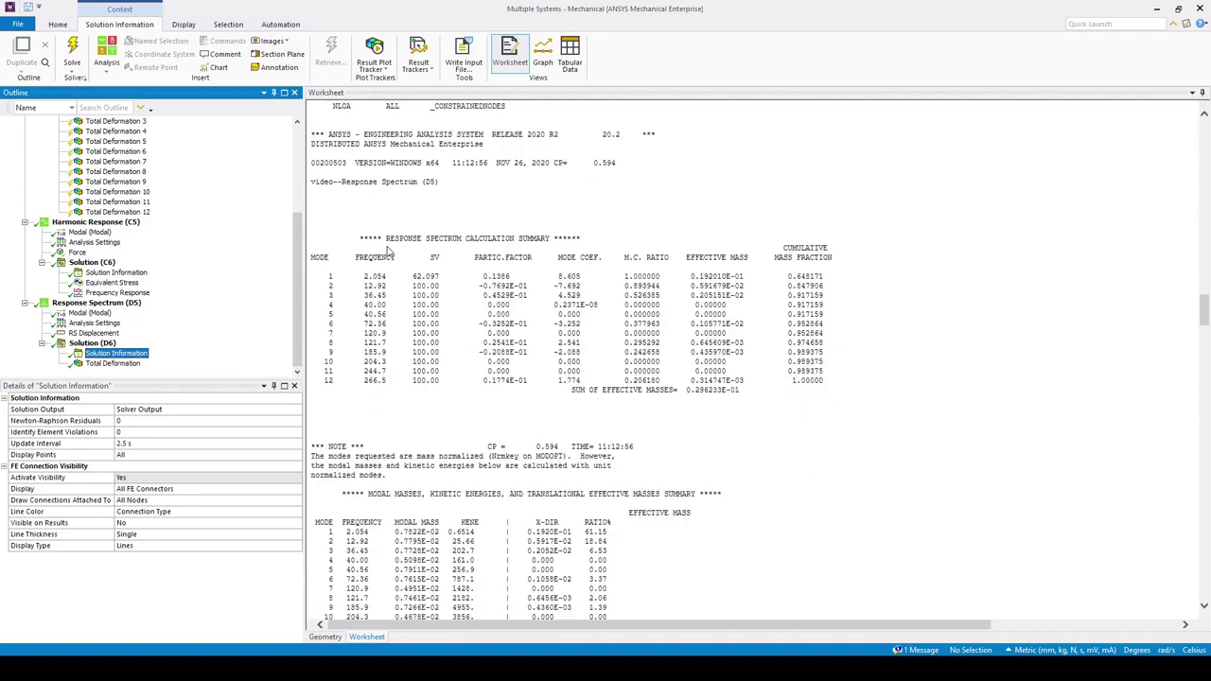
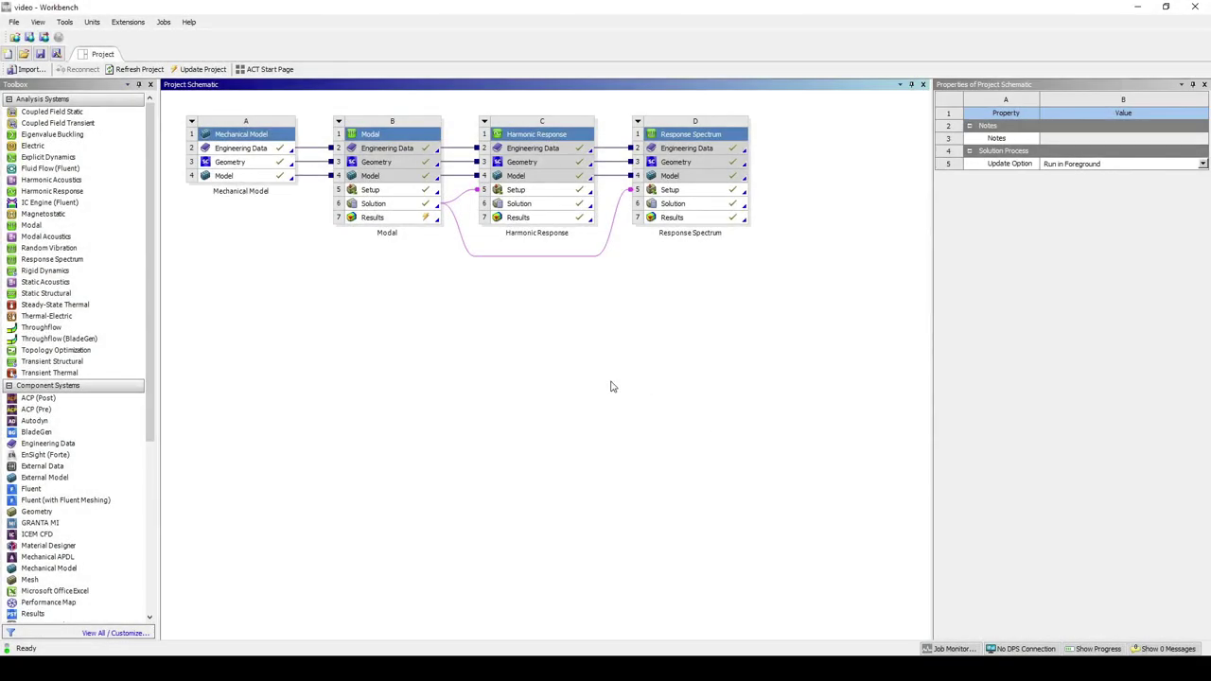
- In Workbench, add a Random Vibration system sharing the Response Spectrum model, link the Modal solution to its setup and open it in Mechanical
left_click_drag(40, 251, 693, 185)
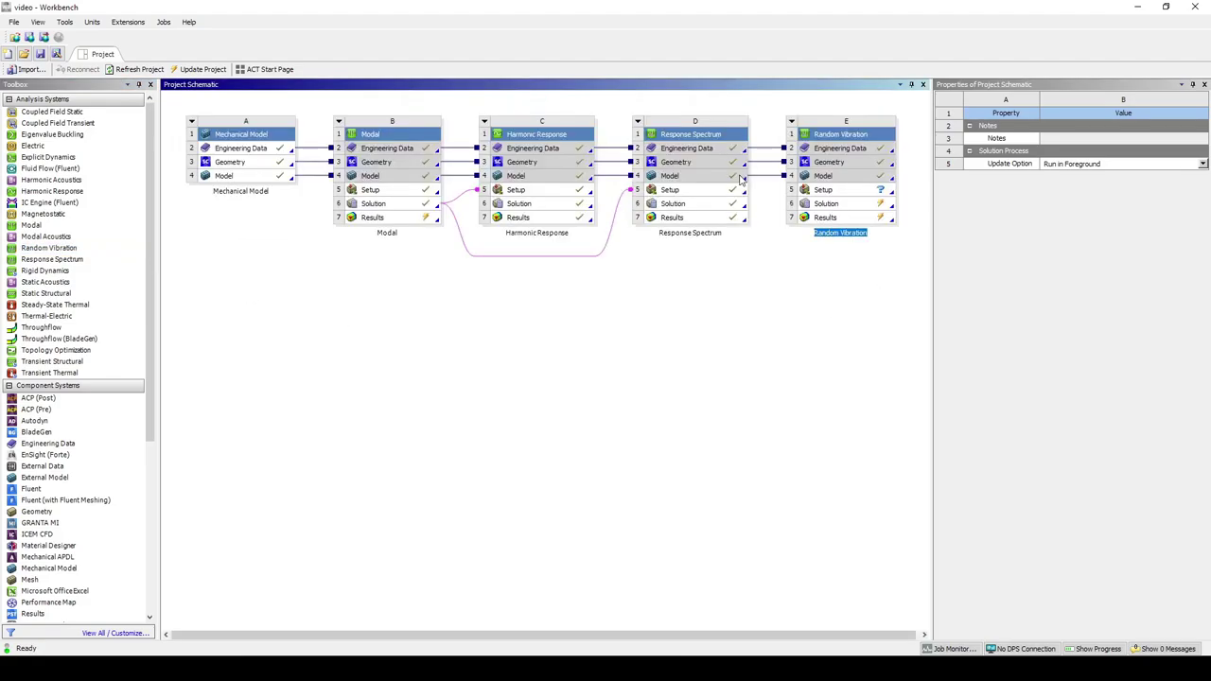
left_click(388, 204)
left_click_drag(387, 204, 828, 192)
double_click(845, 196)
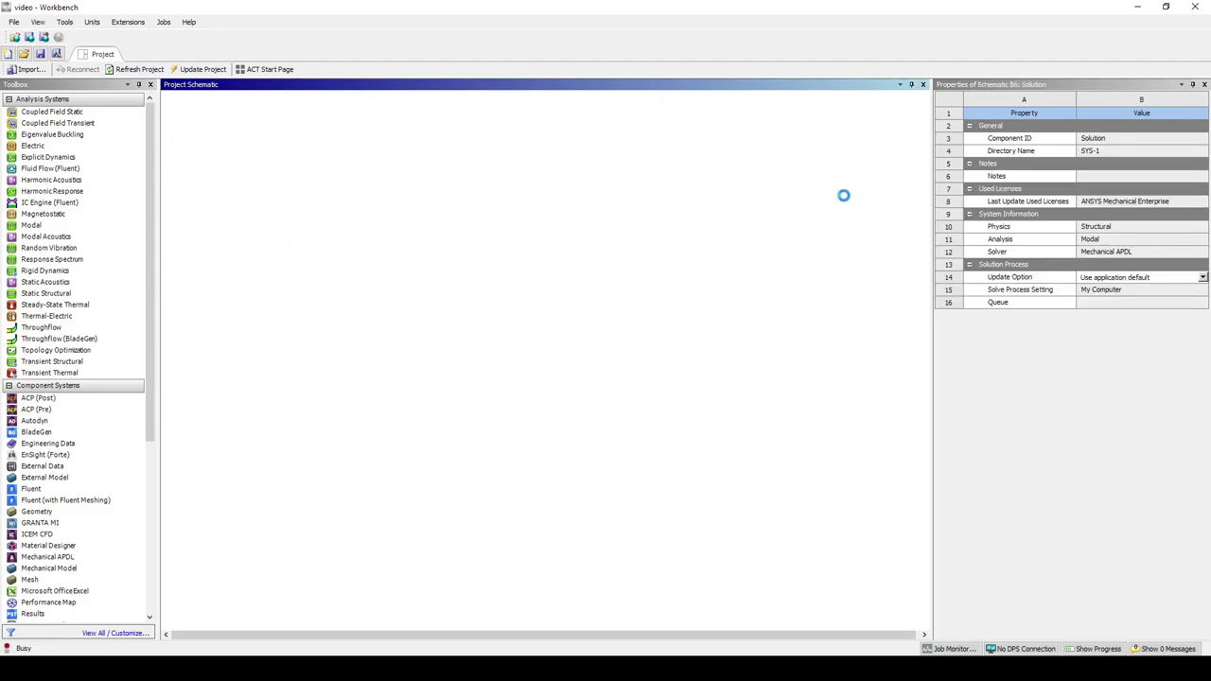
left_click(644, 361)
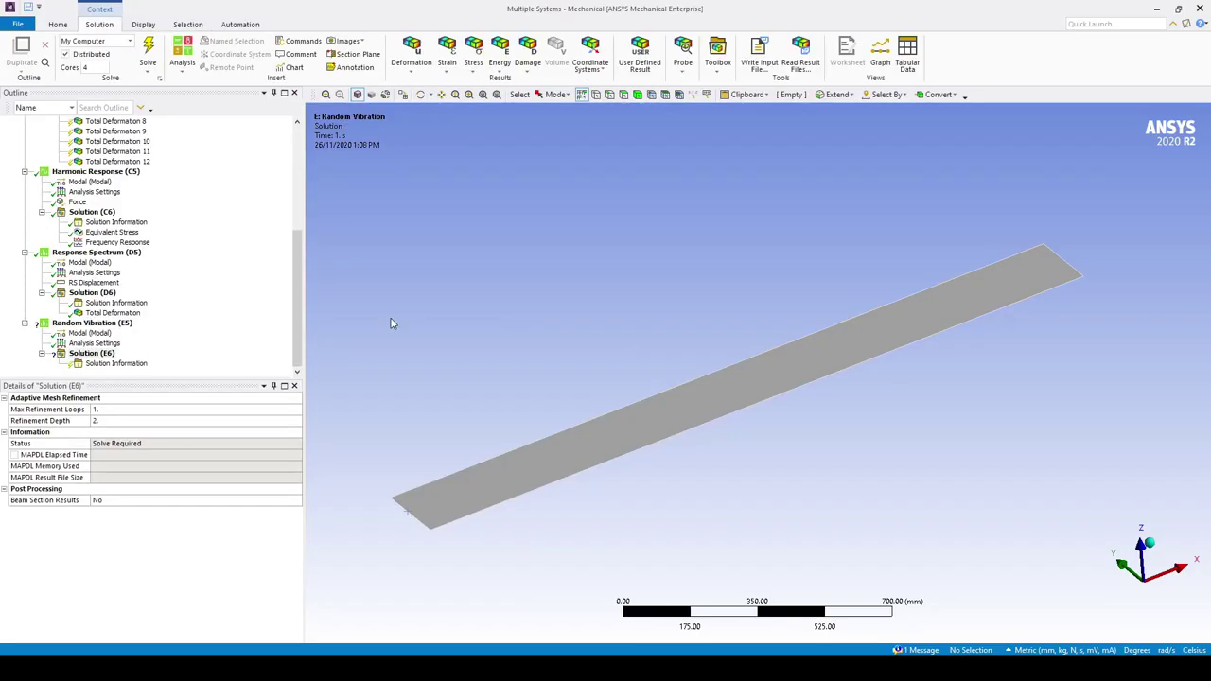
- Insert a PSD Displacement load in the Random Vibration analysis and set its boundary condition to Fixed Support
left_click(139, 326)
right_click(115, 323)
mouse_move(142, 325)
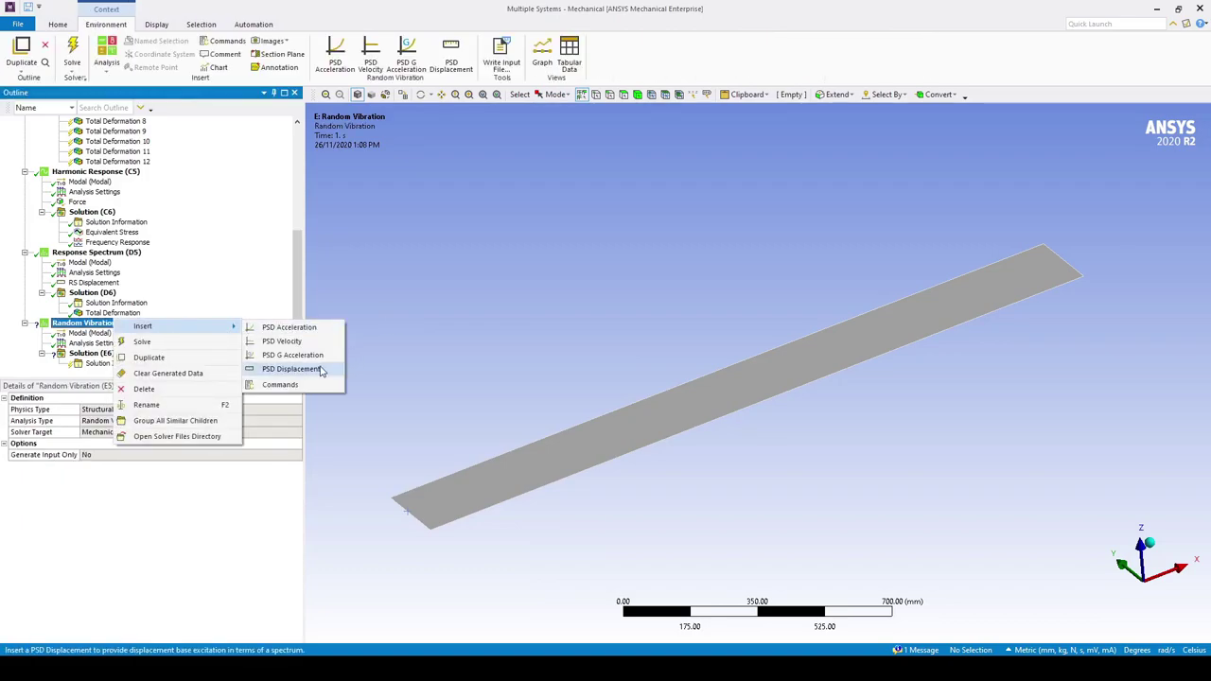
left_click(291, 368)
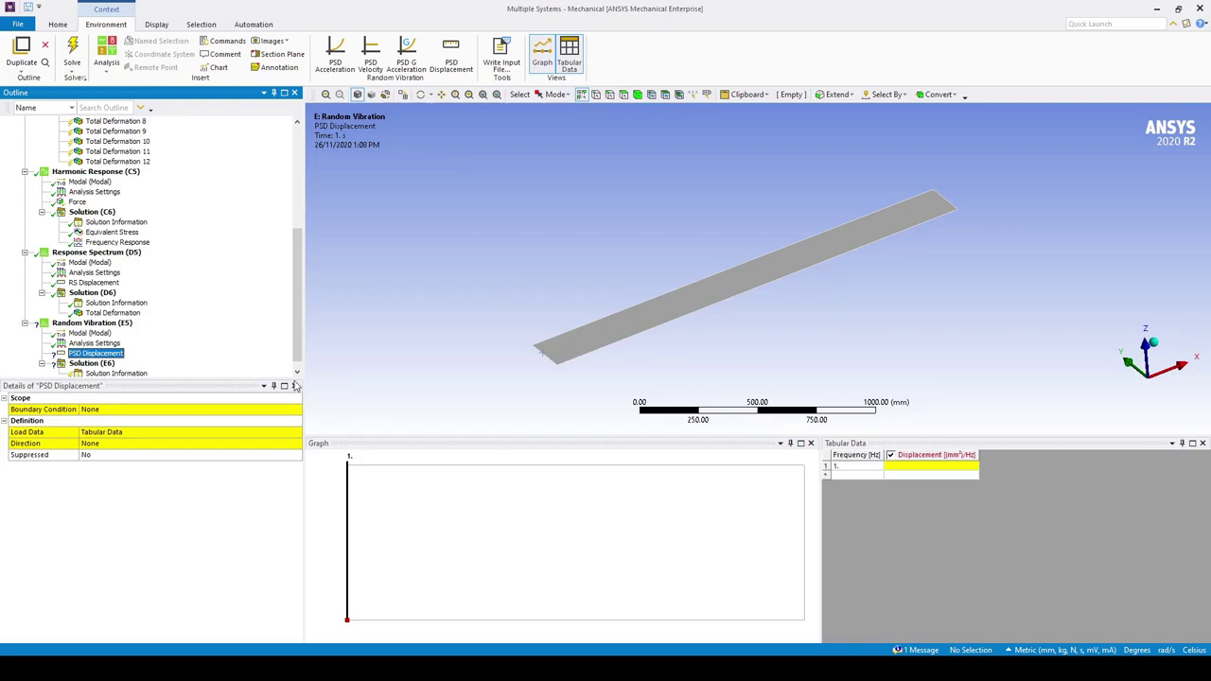
left_click(99, 408)
left_click(296, 409)
left_click(113, 436)
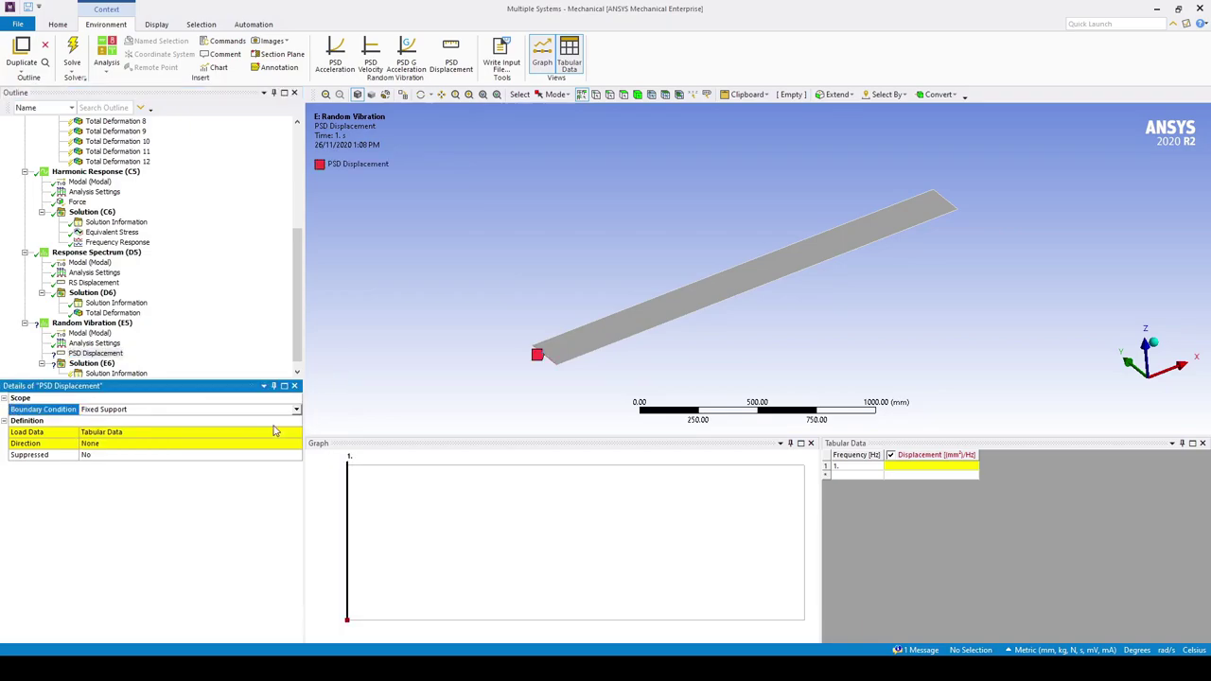
- Define the PSD Displacement load as 30 mm²/Hz at 1 Hz and 50 Hz, and set its direction to Z Axis
left_click(890, 470)
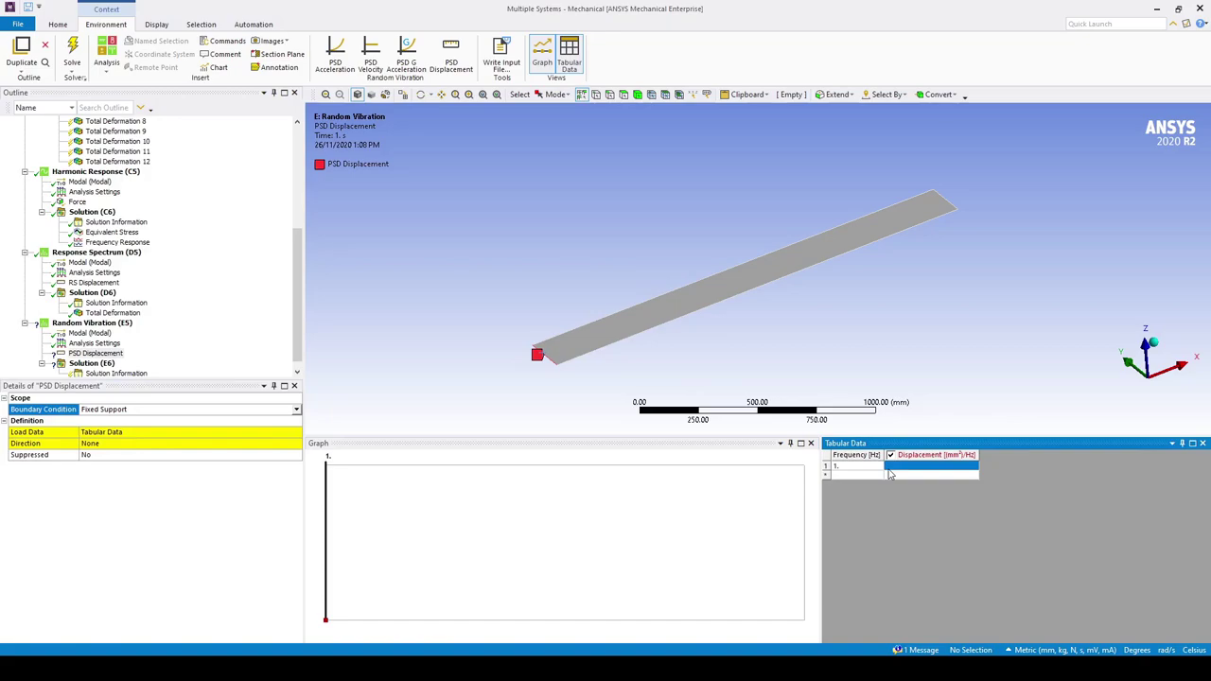
type("3e")
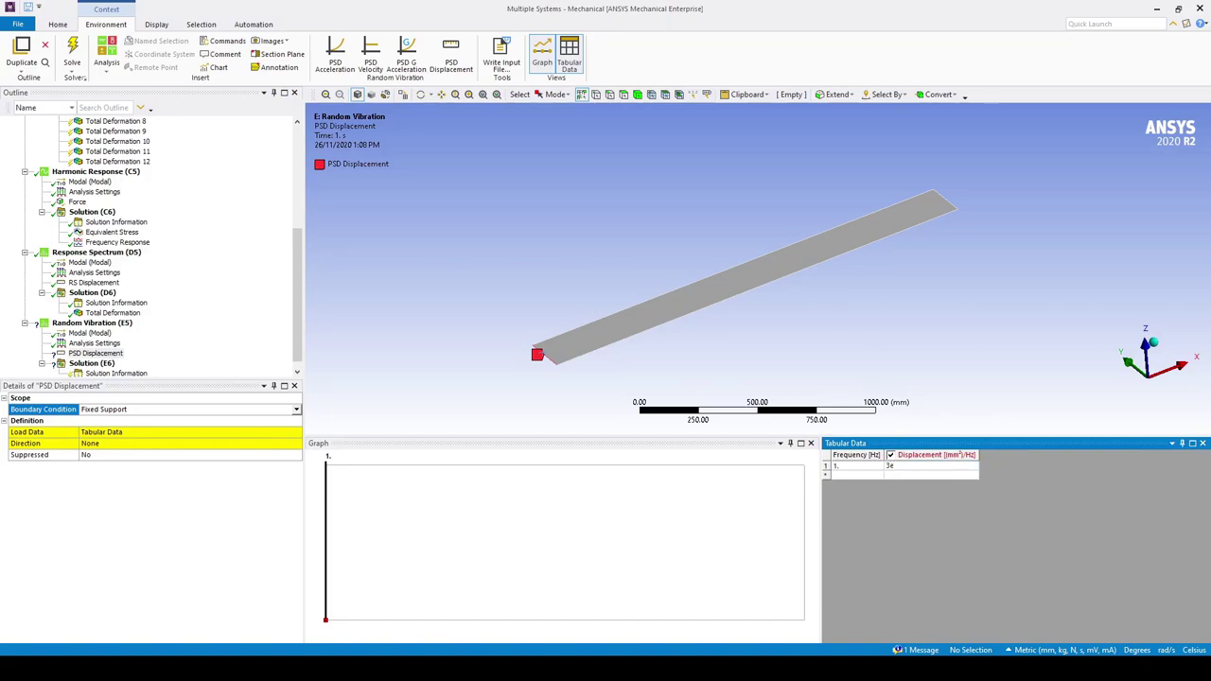
key("Return")
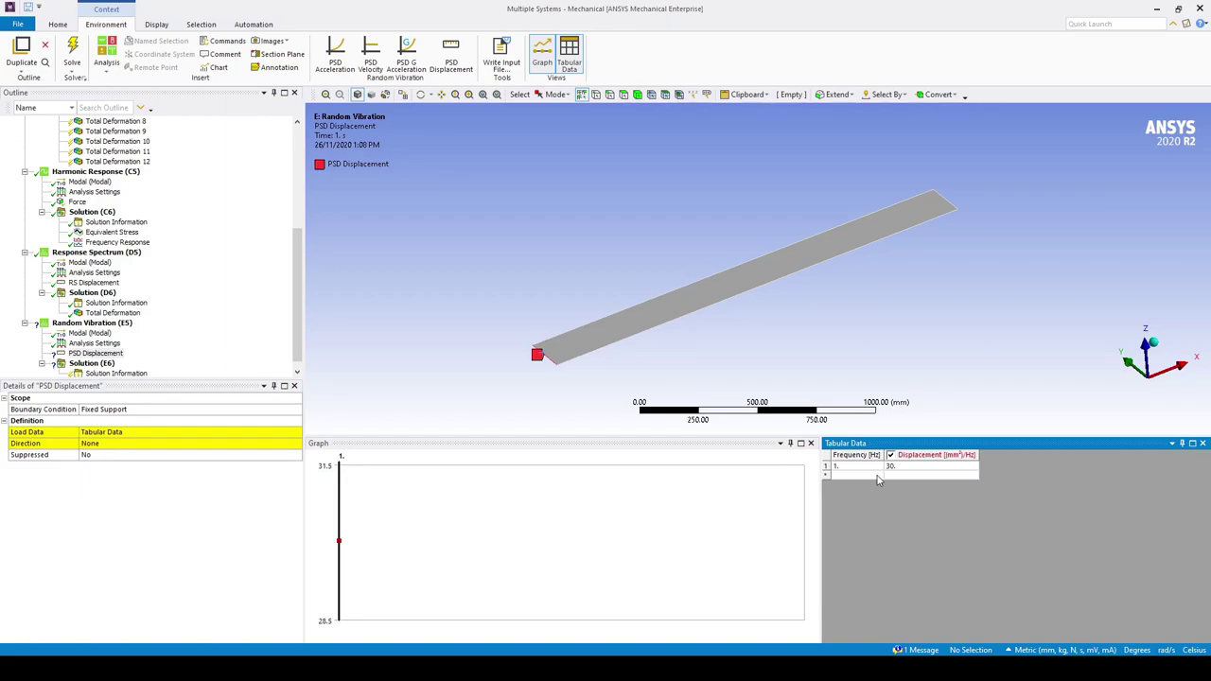
type("50")
left_click(929, 478)
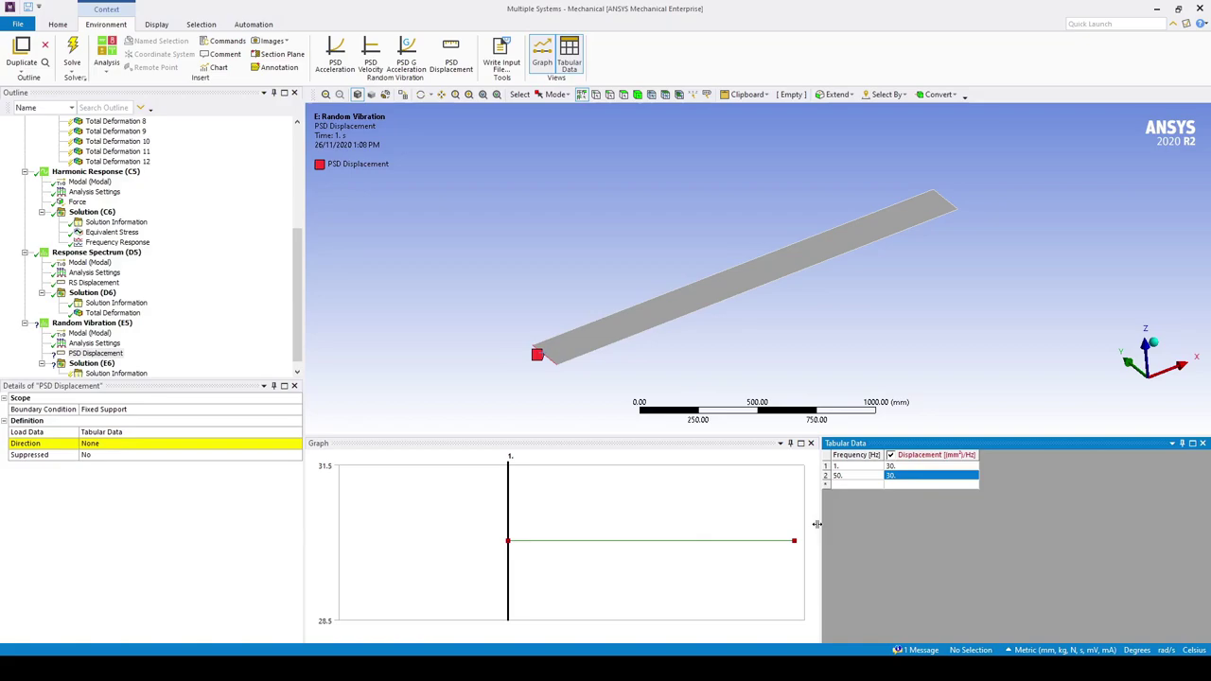
left_click(282, 444)
left_click(297, 444)
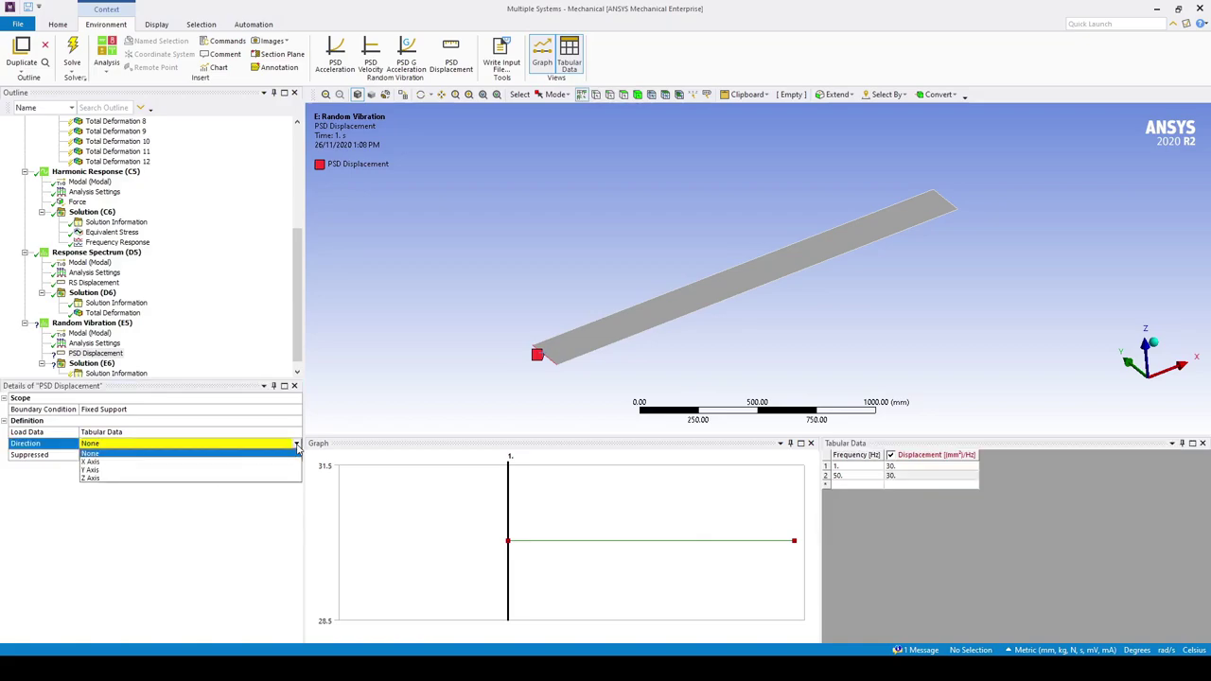
left_click(248, 478)
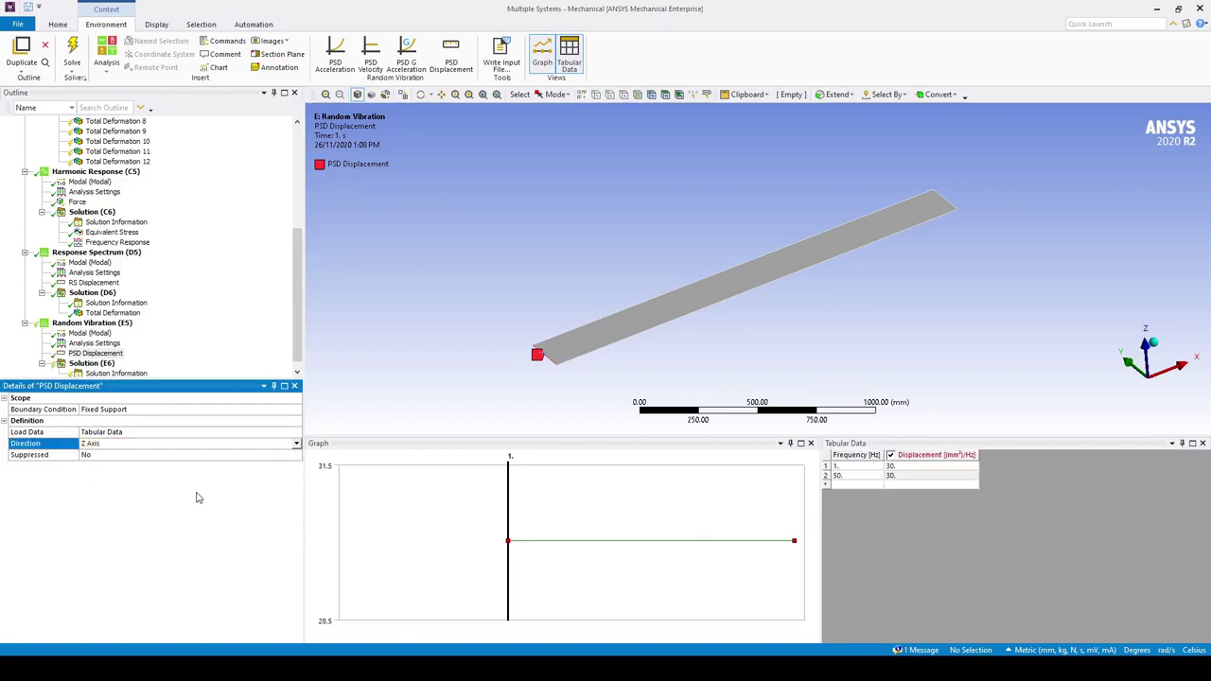
left_click(97, 353)
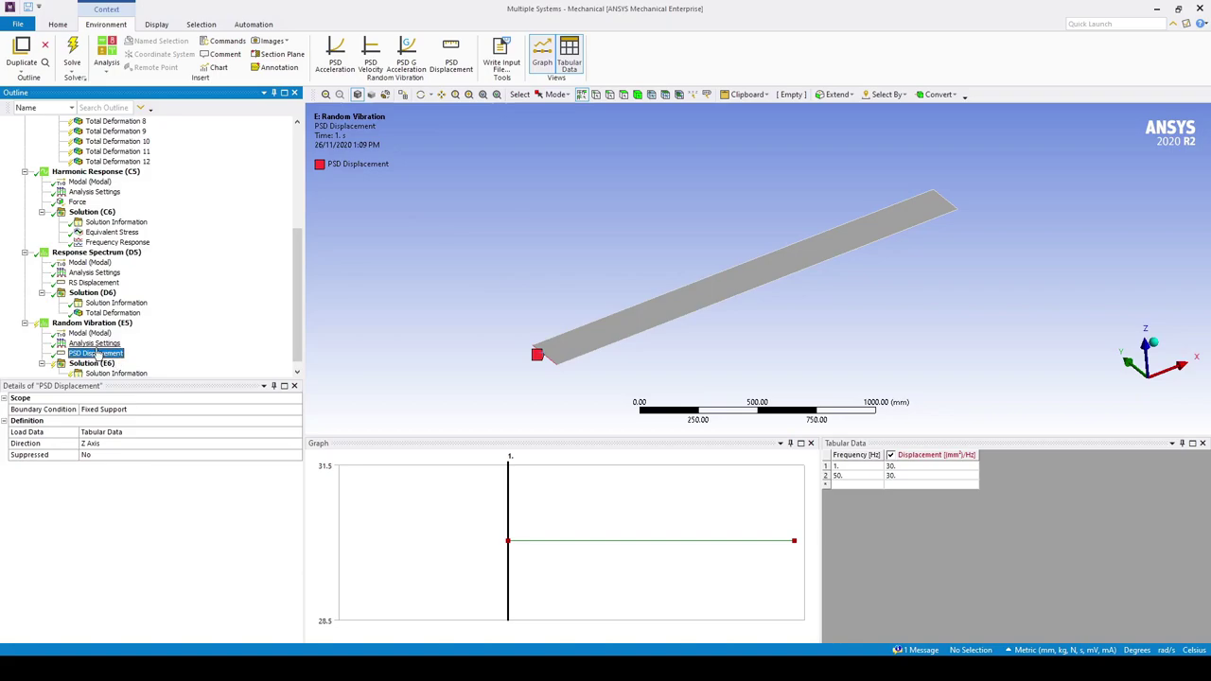
- In the Random Vibration analysis settings, set Constant Damping to Manual and enter a new damping ratio
left_click(95, 342)
left_click(152, 455)
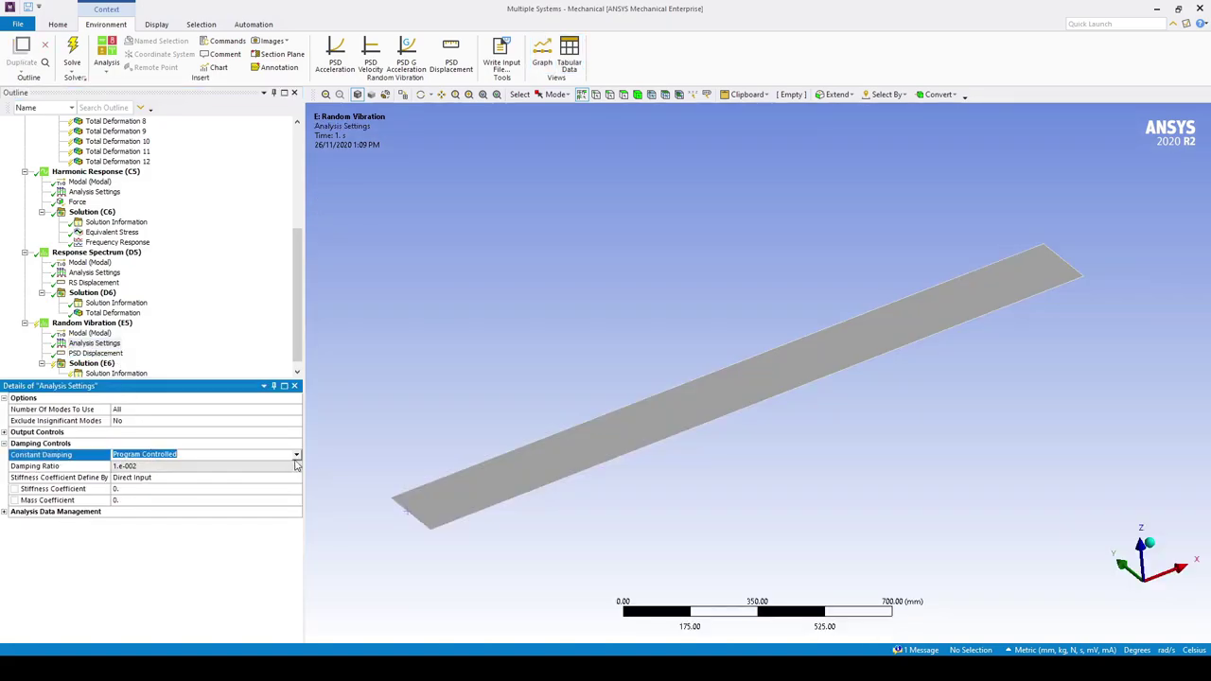
left_click(296, 455)
left_click(284, 473)
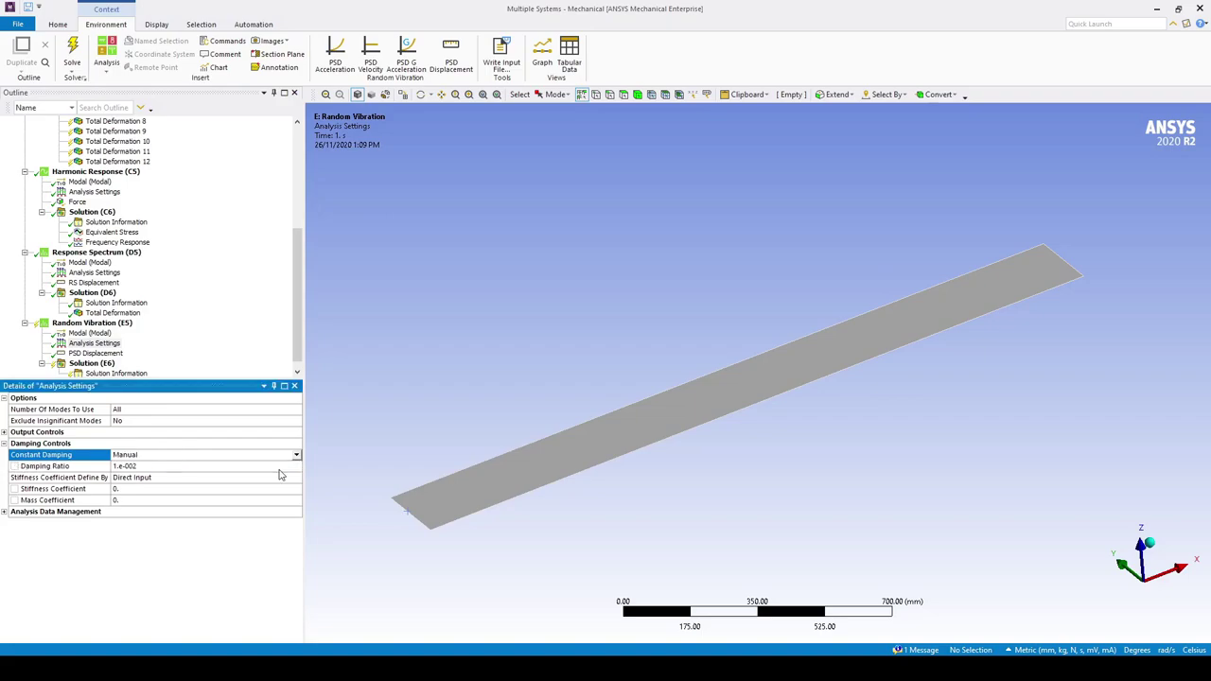
left_click(188, 463)
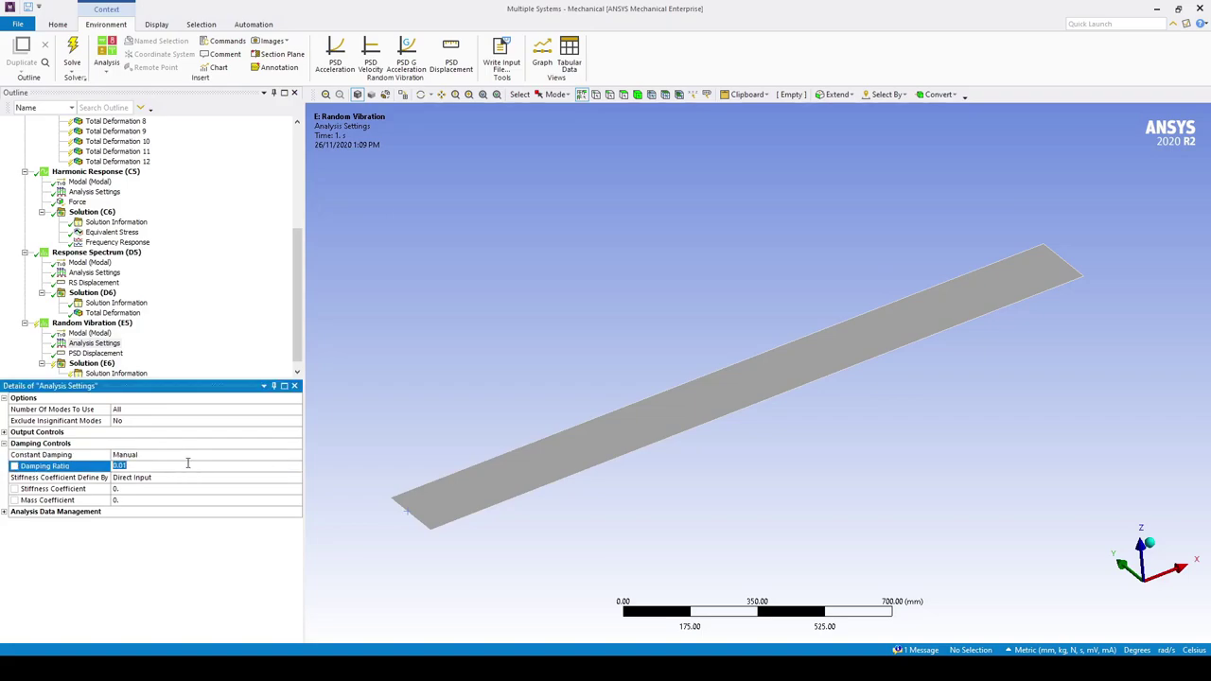
type("2")
key("Return")
- Solve the Random Vibration analysis
left_click(95, 324)
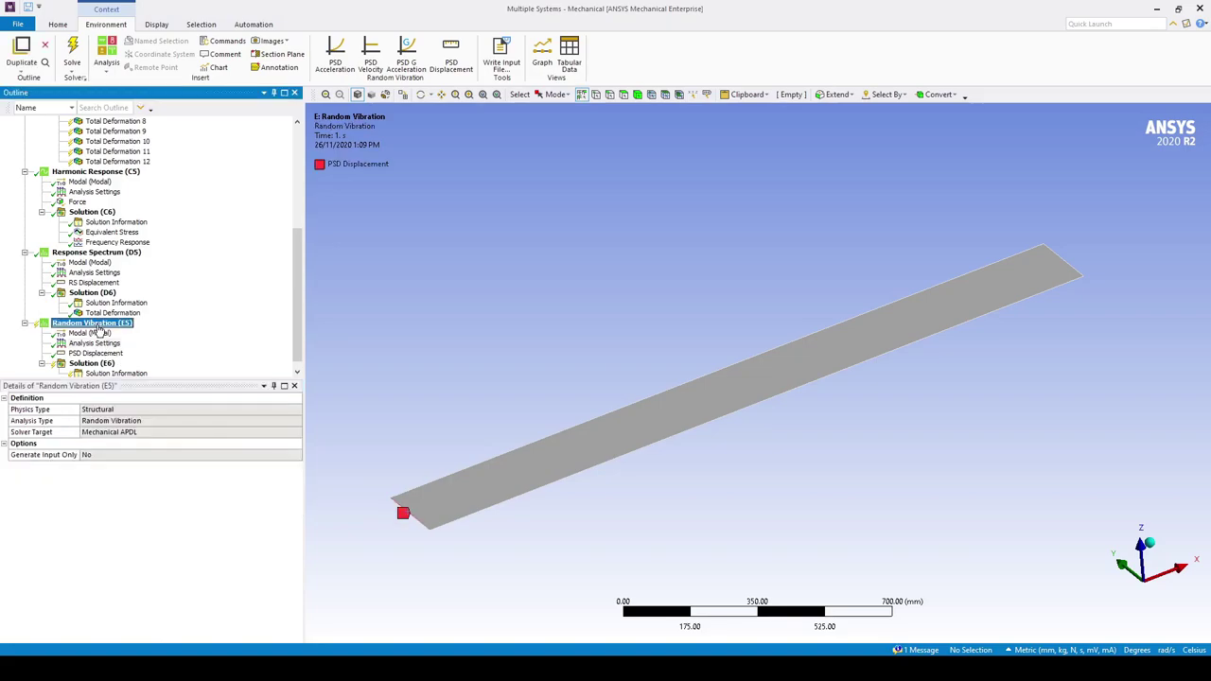
right_click(100, 325)
left_click(126, 347)
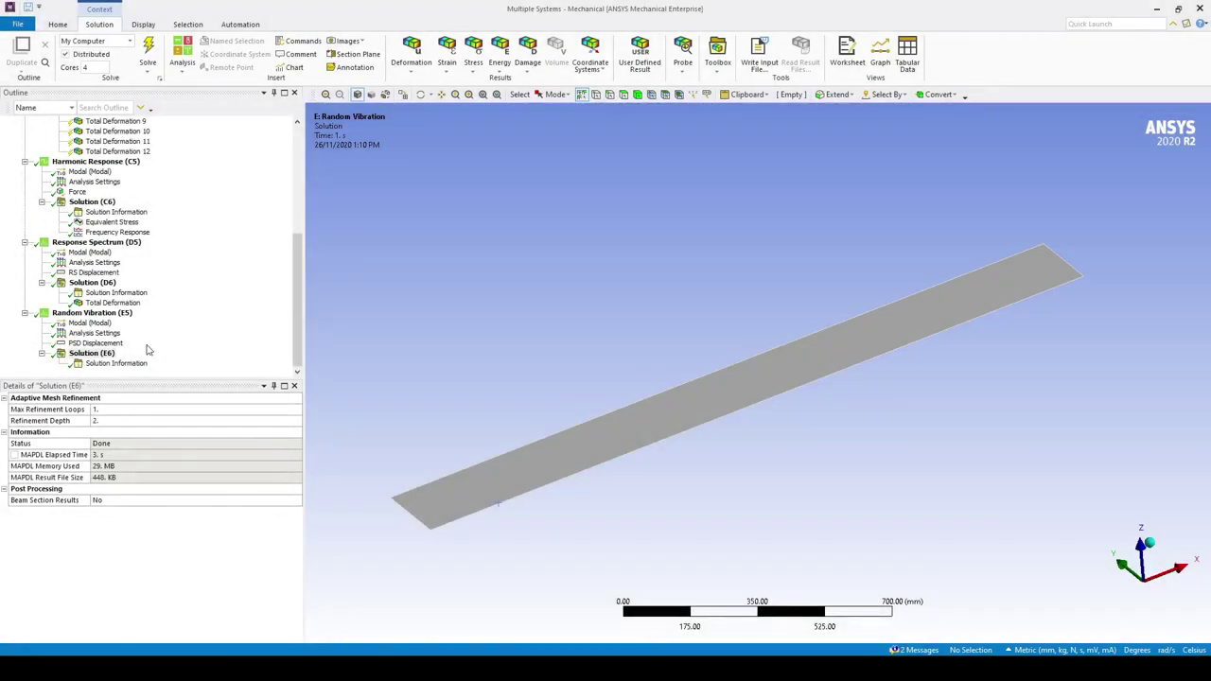
- Insert a Response PSD Tool under the Random Vibration solution and scope its Response PSD to a corner vertex at the plate's free end
left_click(92, 353)
right_click(99, 355)
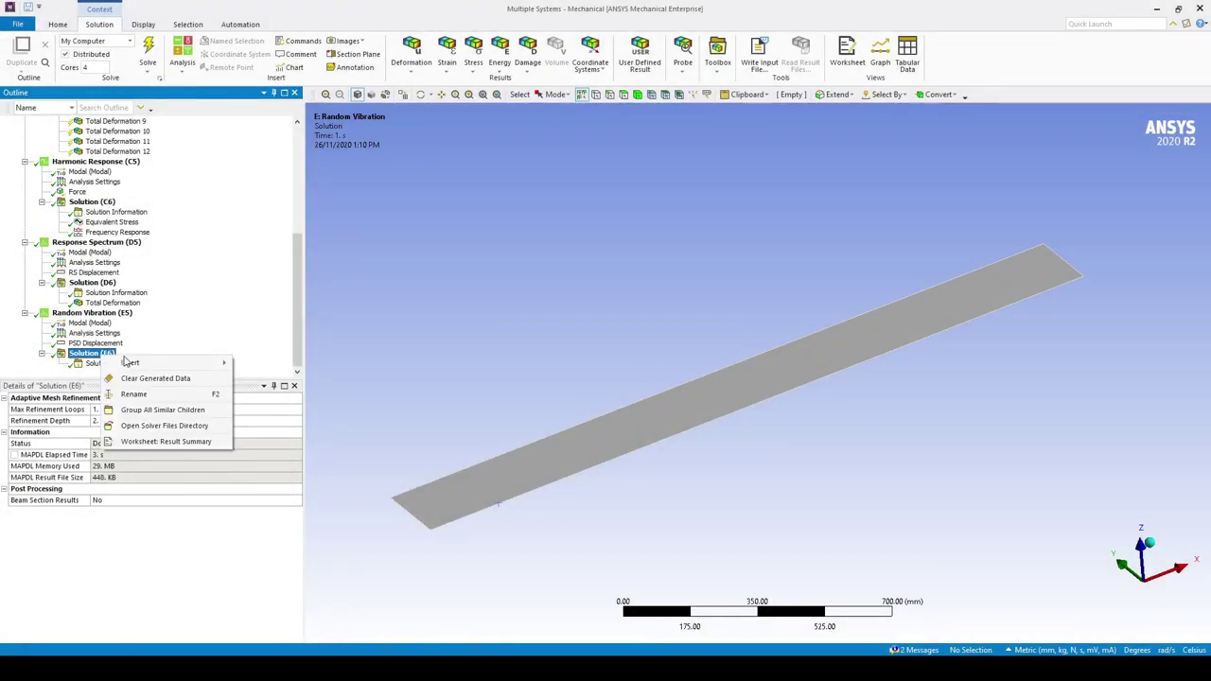
mouse_move(144, 367)
mouse_move(312, 423)
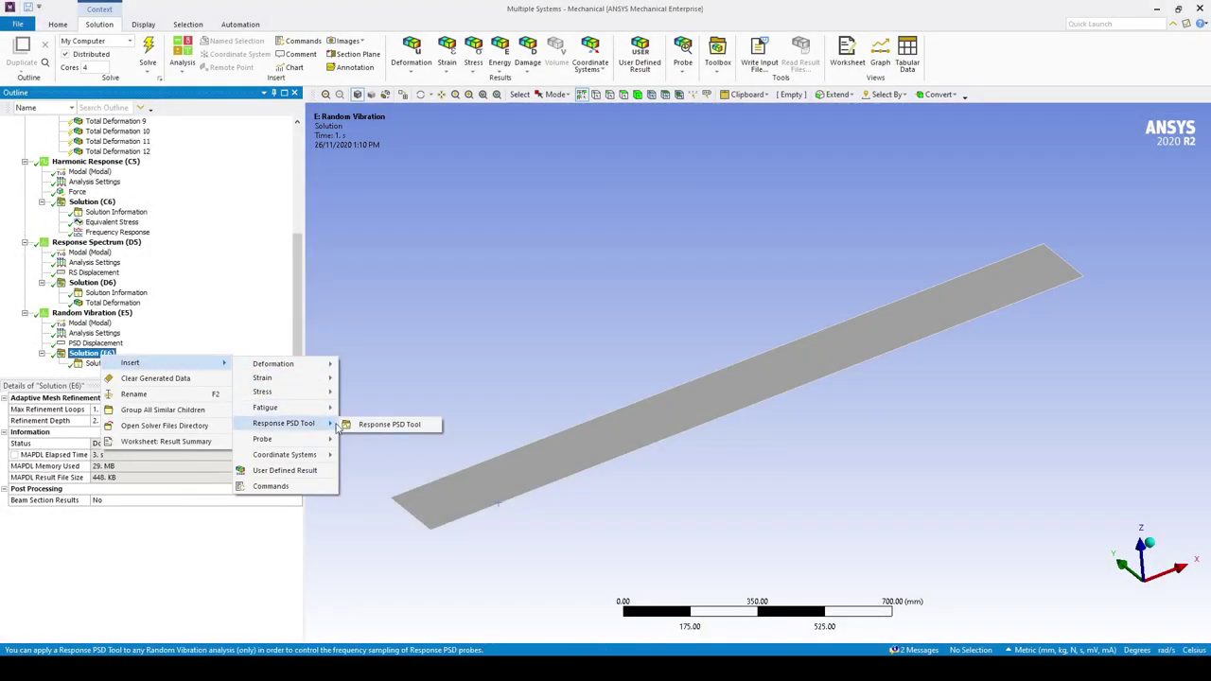
left_click(385, 431)
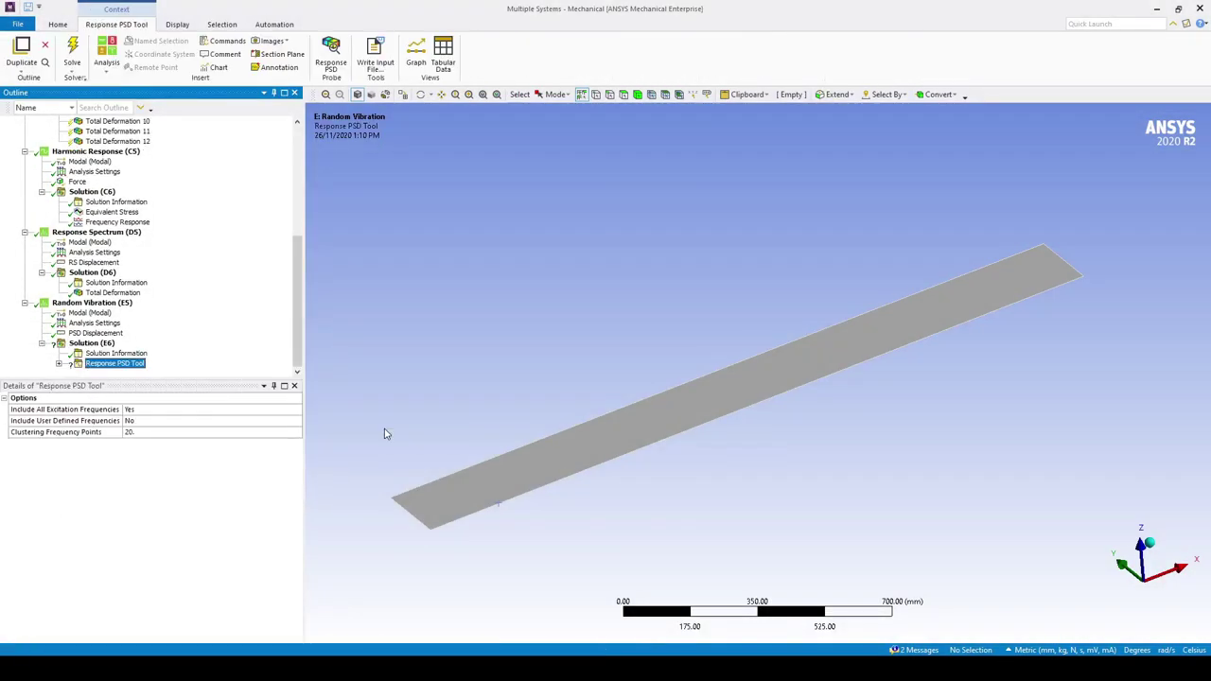
left_click(59, 363)
left_click(118, 365)
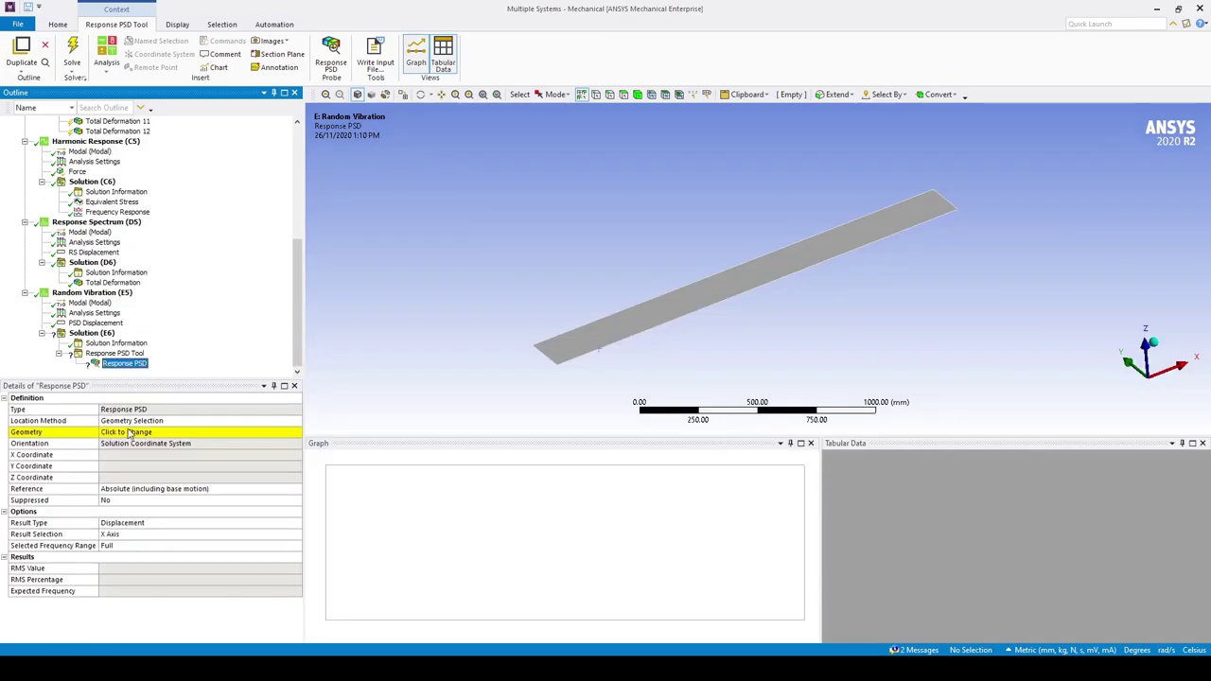
left_click(133, 432)
left_click(594, 96)
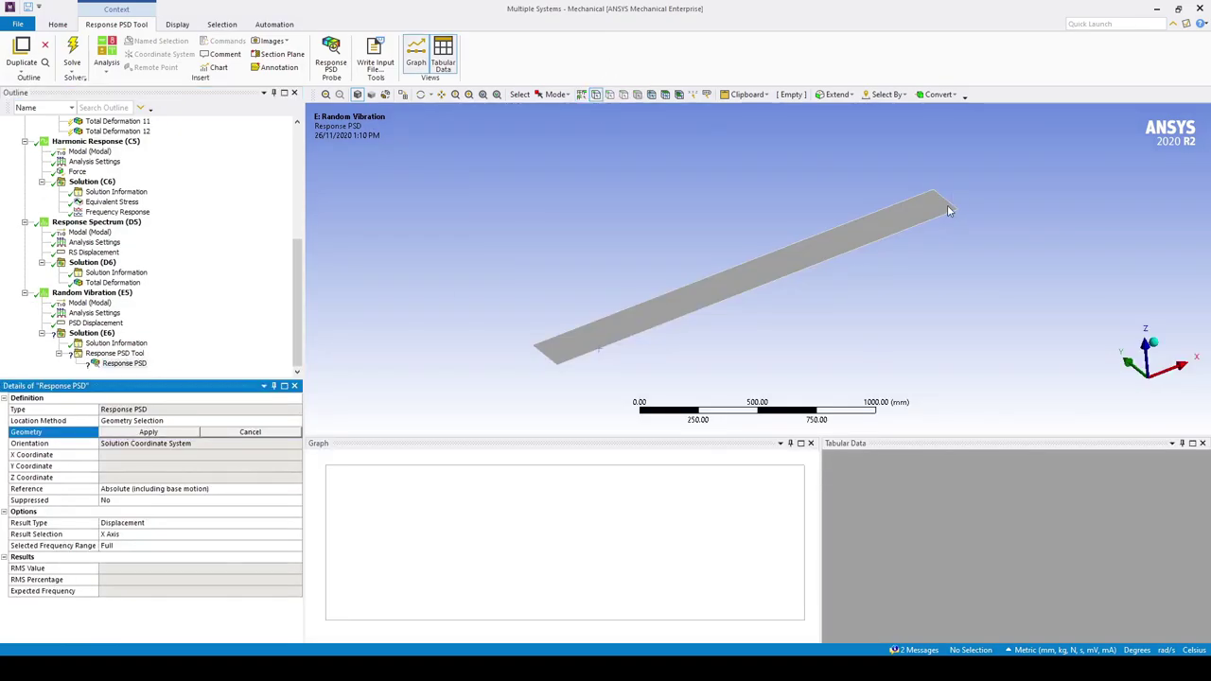
left_click(957, 209)
left_click(168, 434)
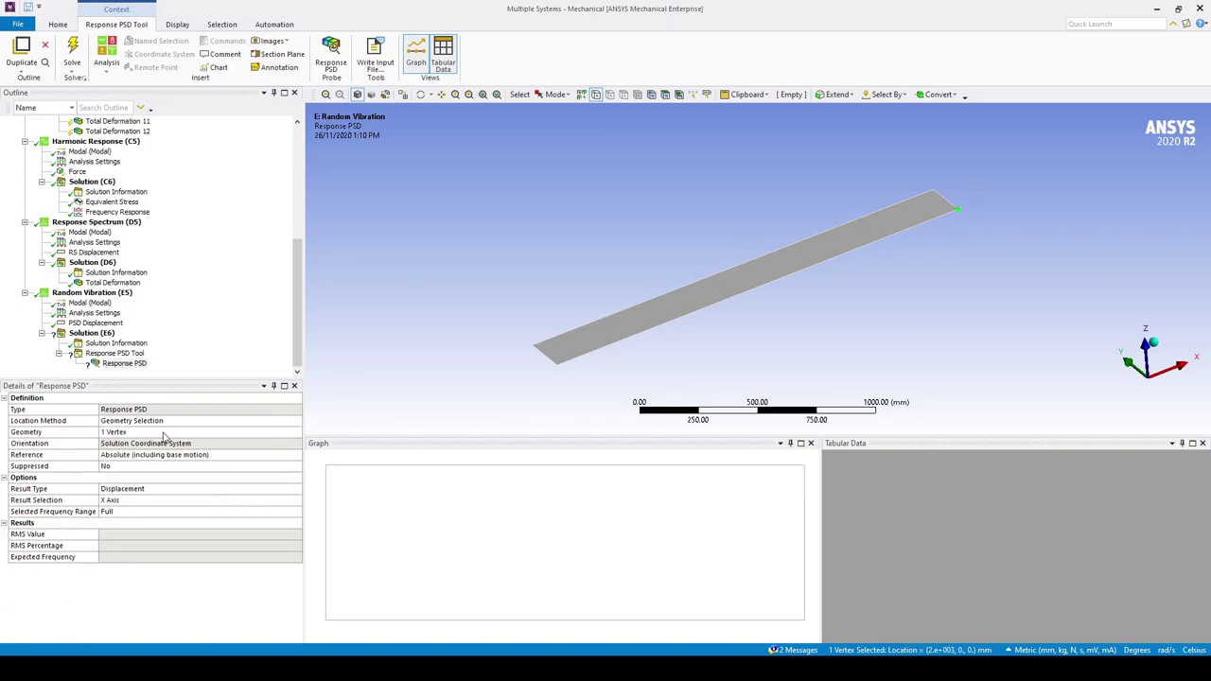
- Evaluate the Response PSD displacement result at the vertex for the X Axis
left_click(134, 367)
right_click(133, 367)
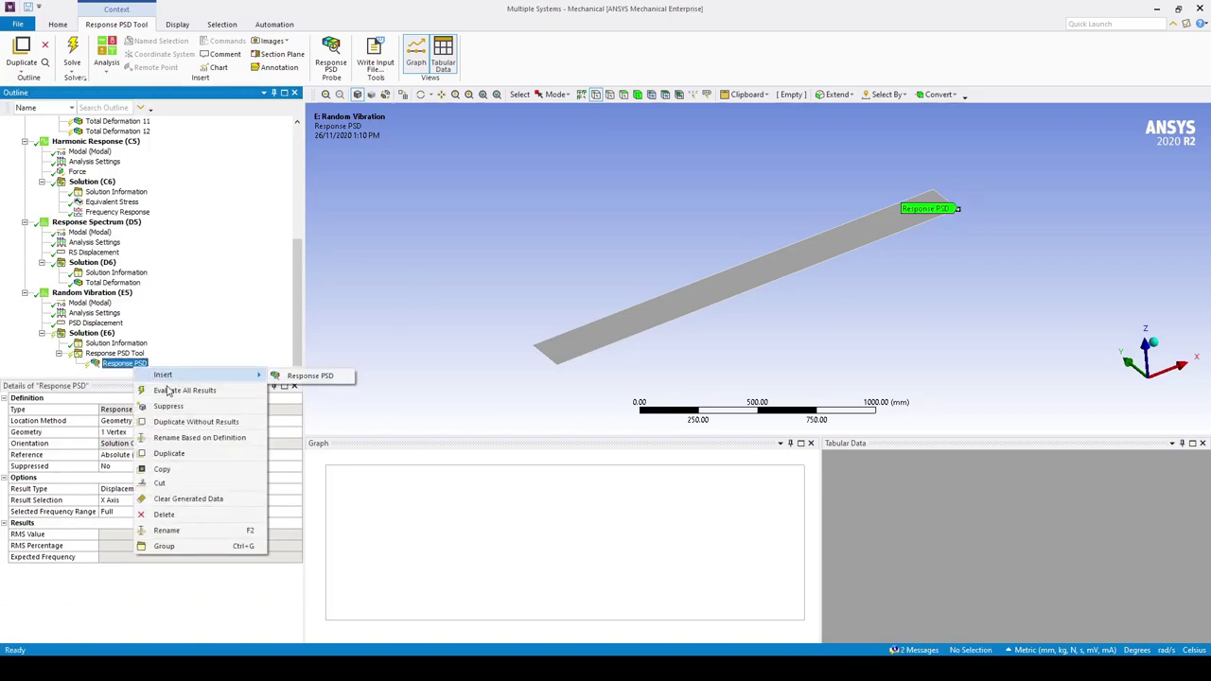
left_click(166, 389)
- Set the Response PSD result selection to Z Axis and re-evaluate the result
left_click(157, 500)
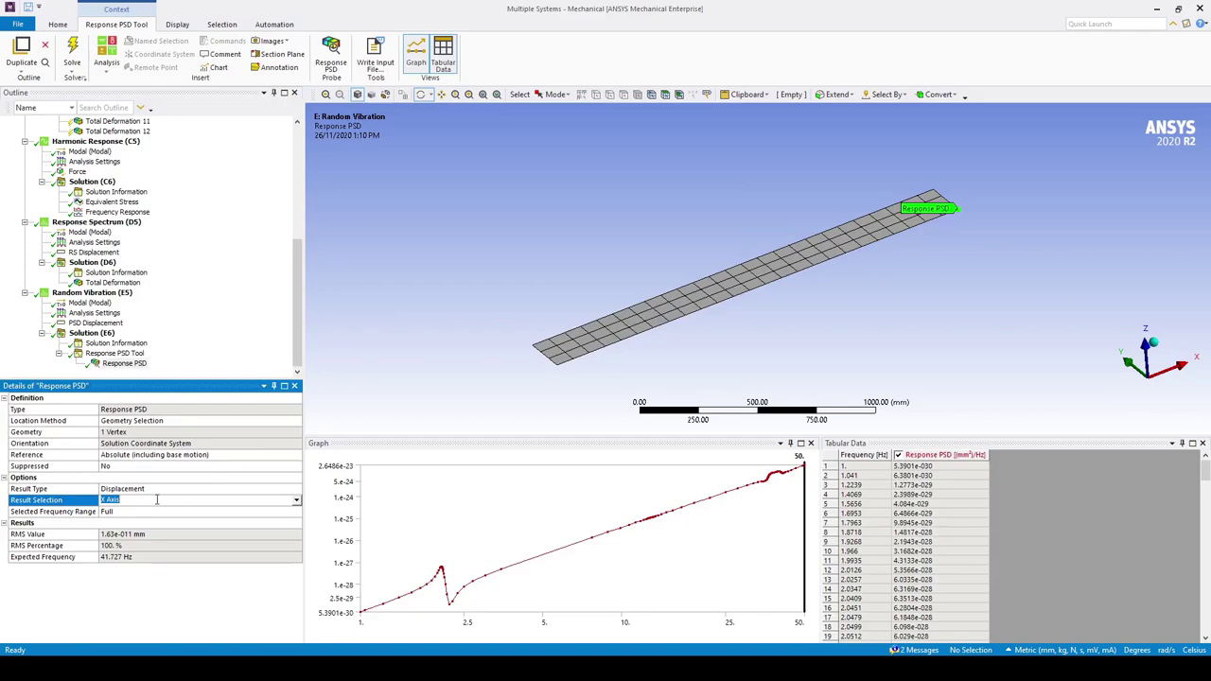
left_click(296, 502)
left_click(276, 530)
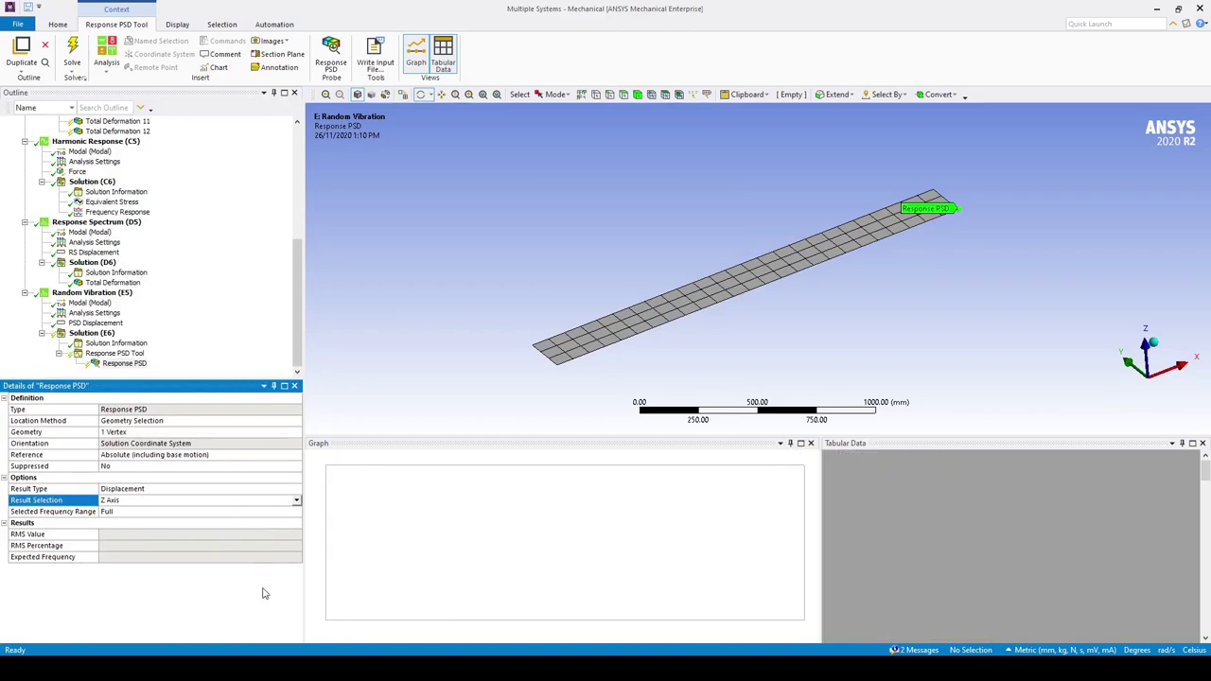
right_click(124, 364)
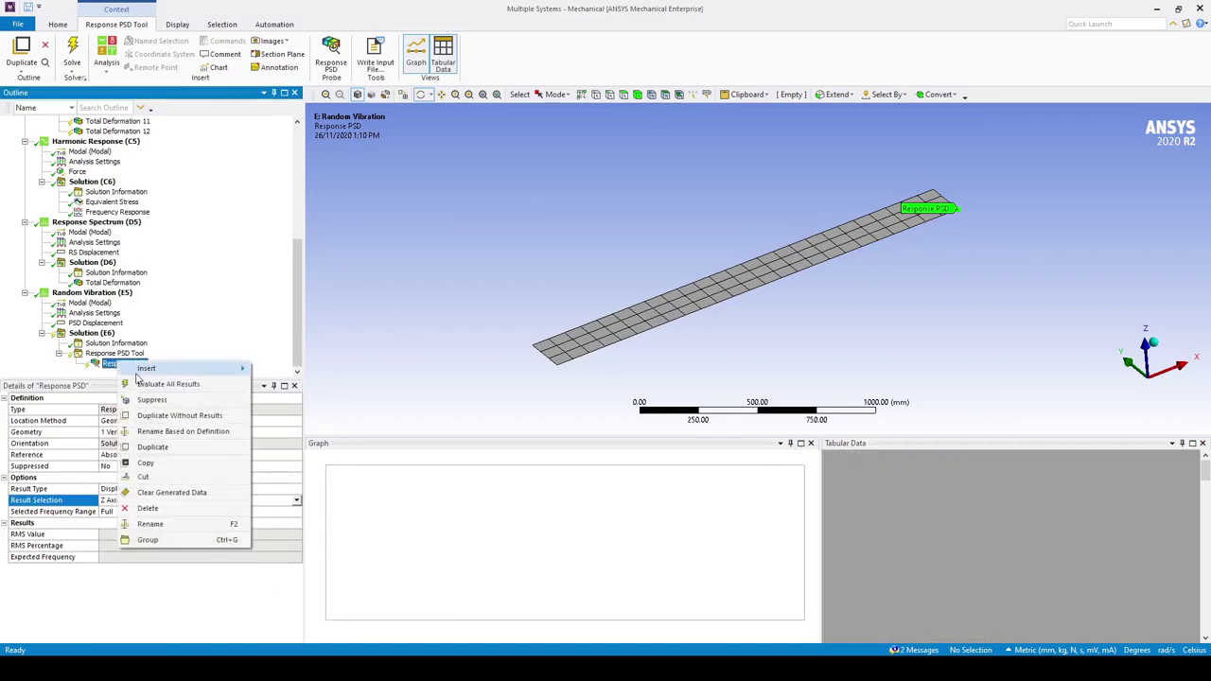
left_click(157, 387)
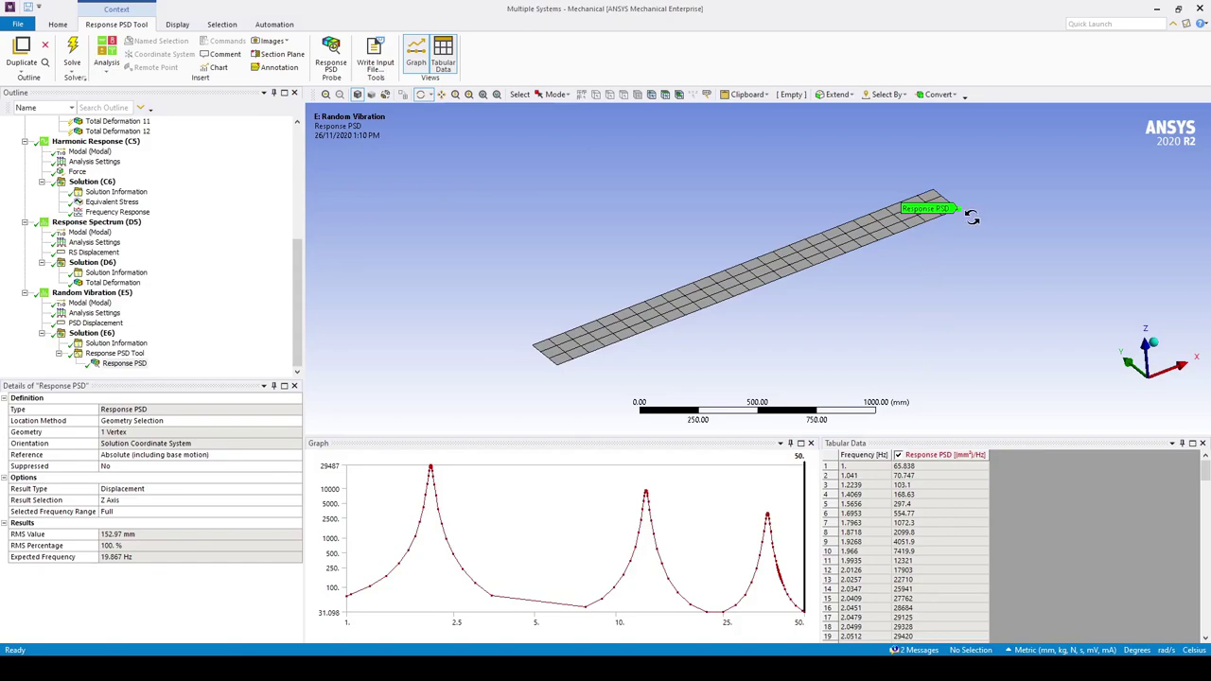
- Add a Directional Deformation result to the Random Vibration solution, oriented along the Z Axis, and evaluate it on the plate
right_click(99, 333)
mouse_move(170, 337)
mouse_move(281, 339)
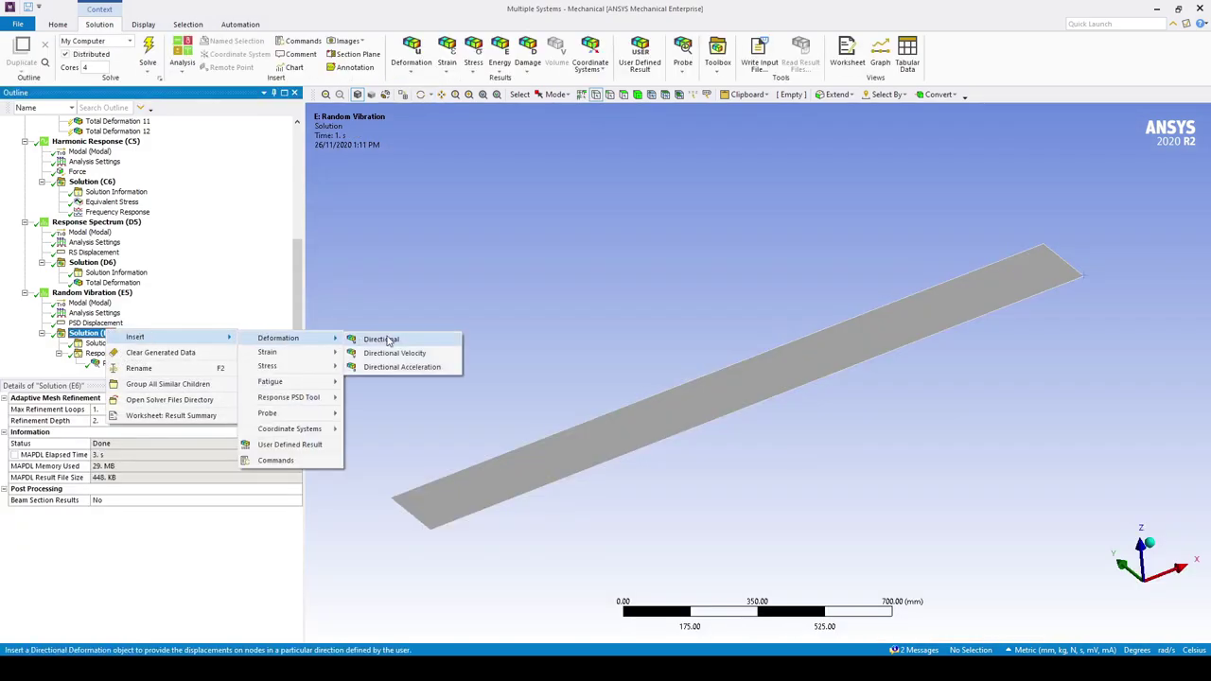
left_click(364, 336)
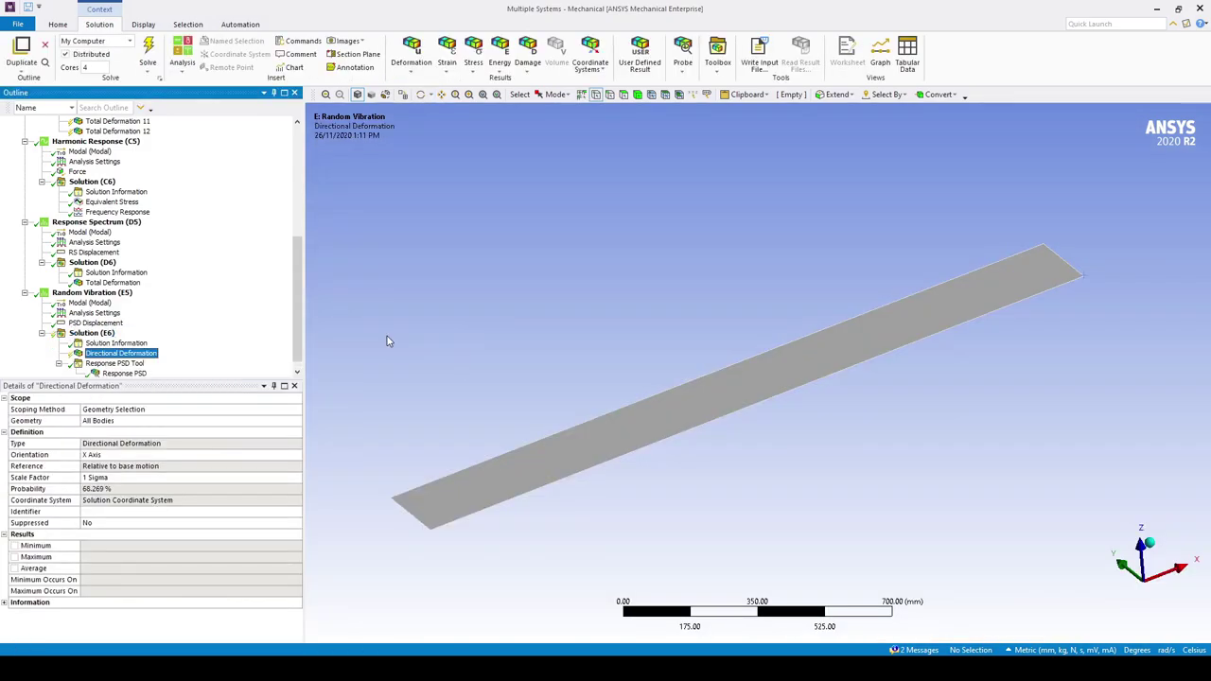
left_click(288, 455)
left_click(274, 488)
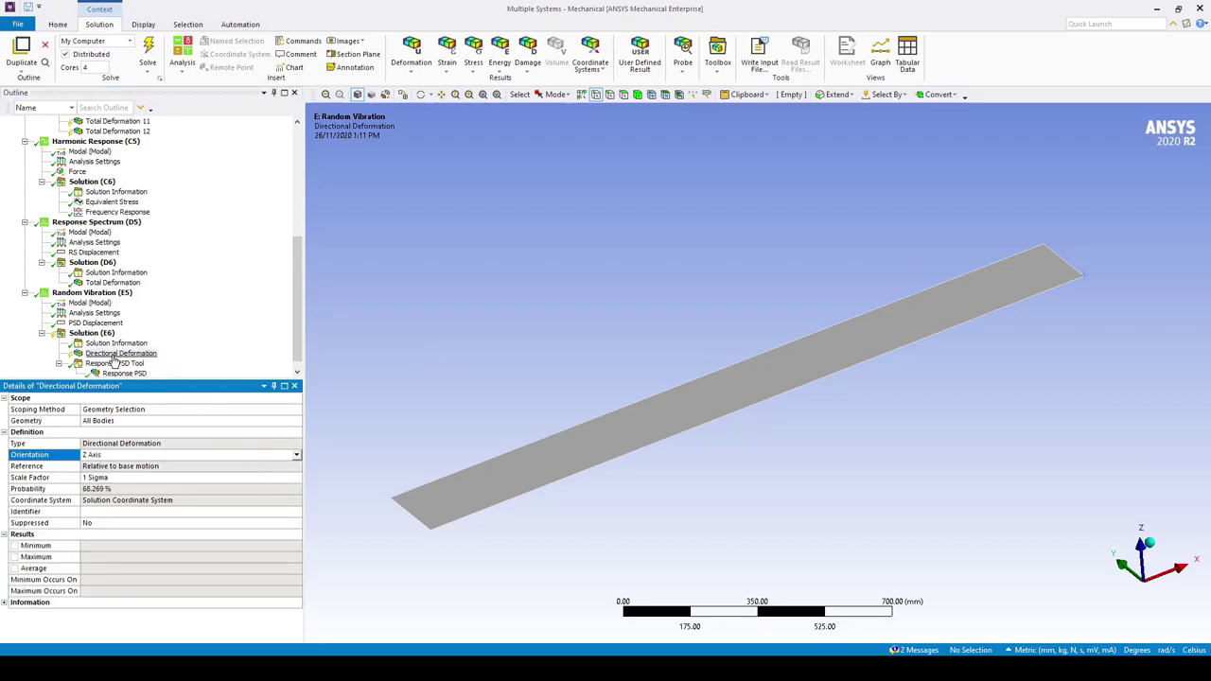
right_click(149, 364)
left_click(179, 378)
left_click_drag(478, 323, 536, 297)
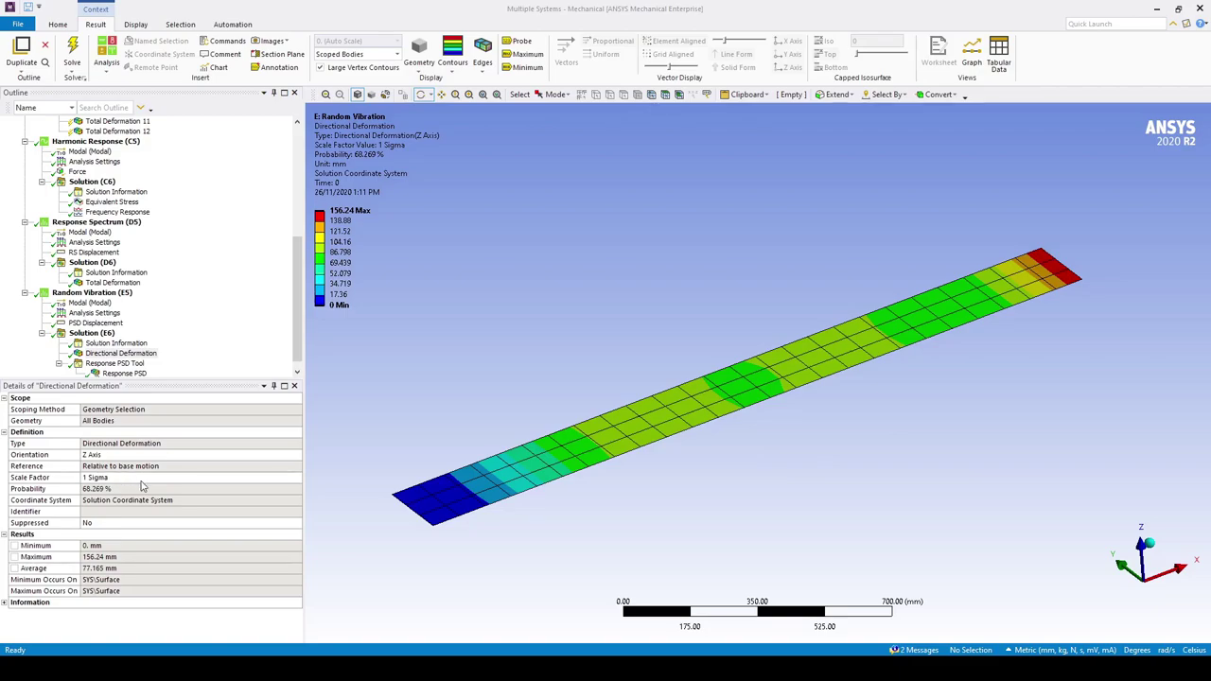
- Set the Directional Deformation scale factor to 2 Sigma and retrieve the updated result
left_click(138, 481)
left_click(279, 478)
left_click(261, 496)
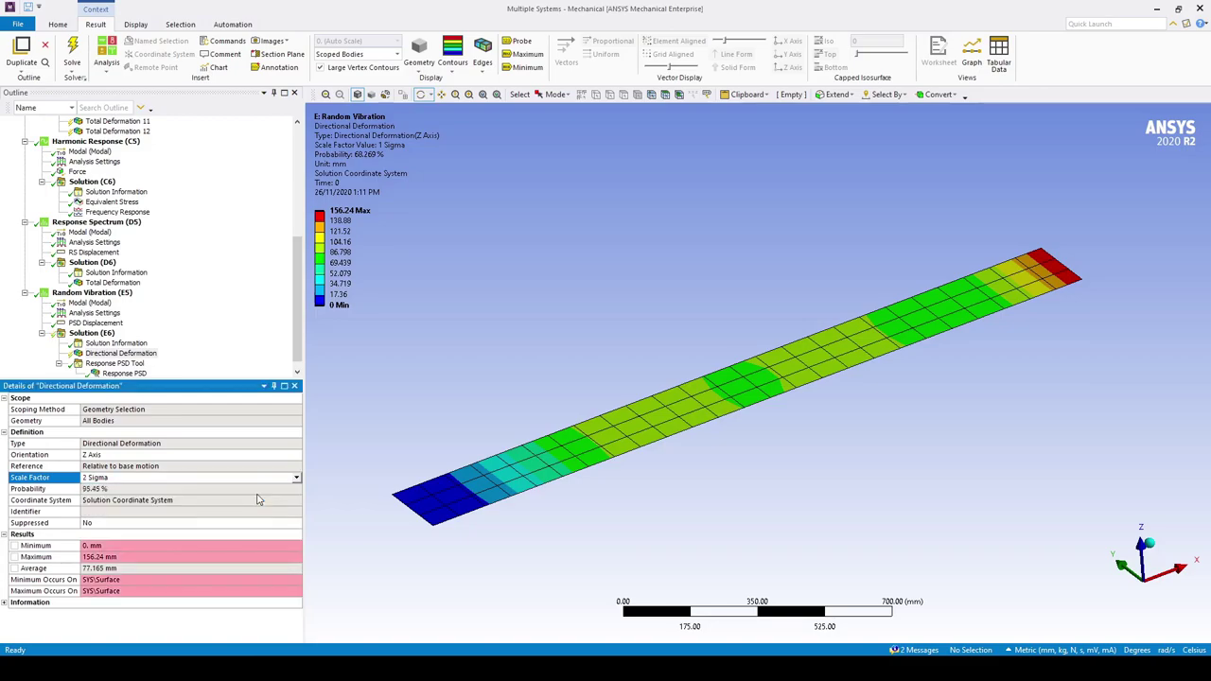
left_click(108, 354)
right_click(109, 358)
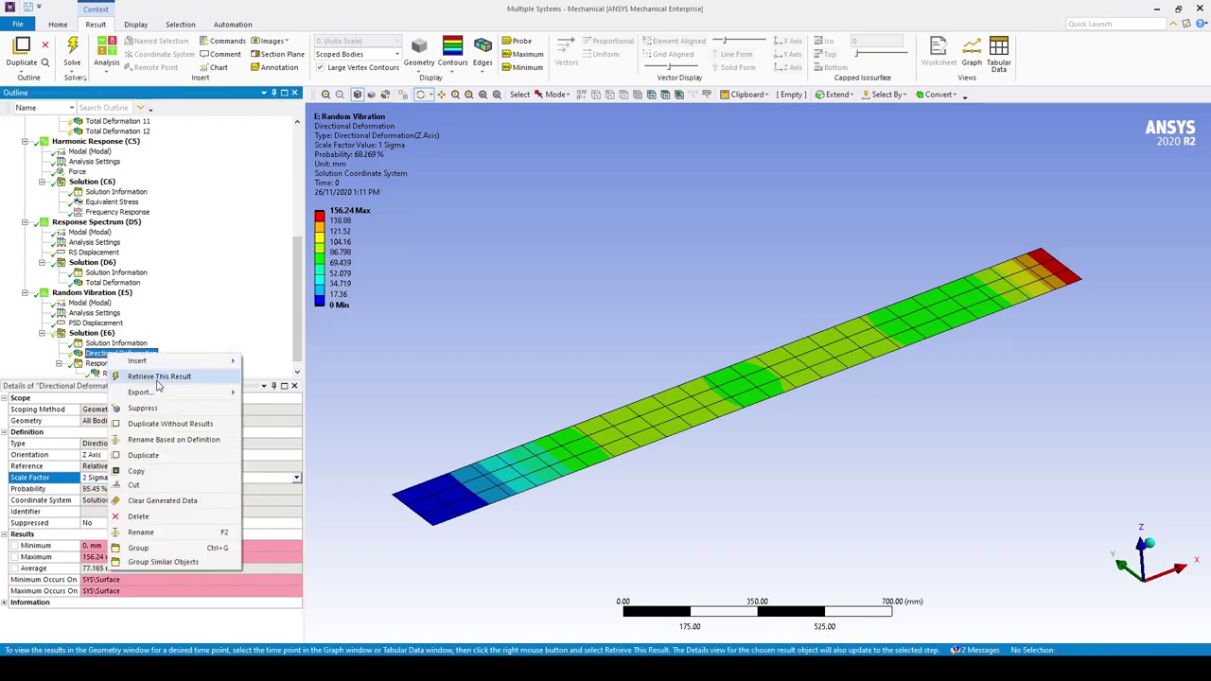
left_click(151, 381)
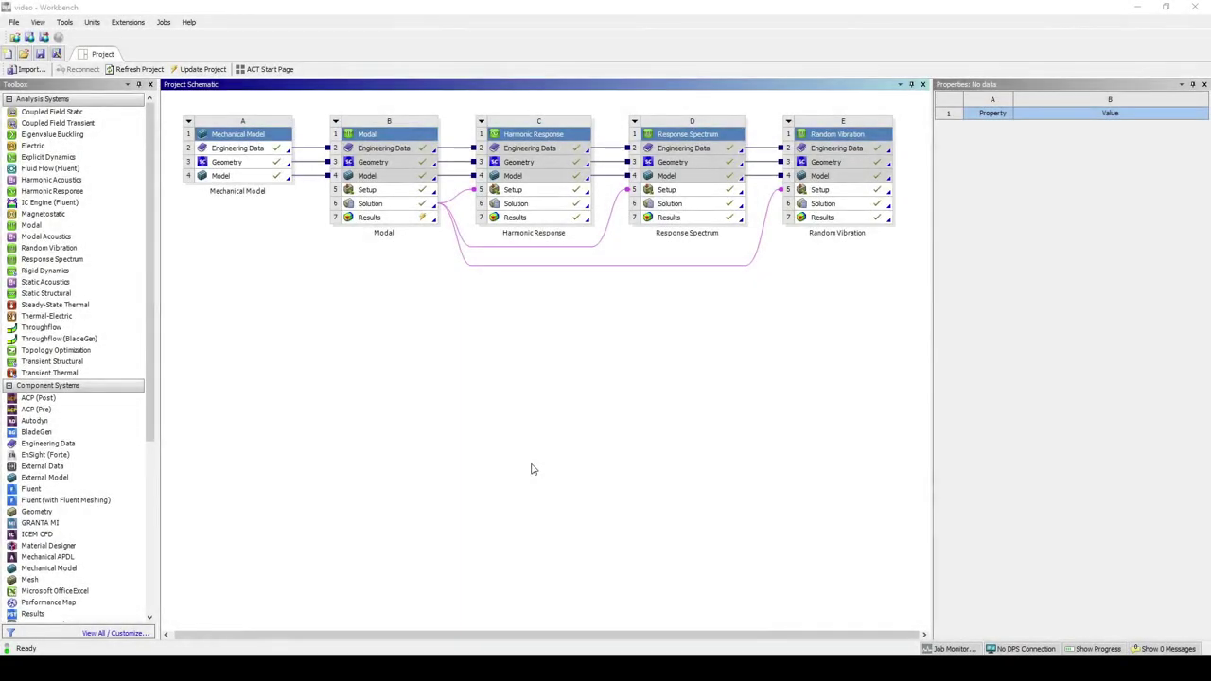
- In Workbench, add a Transient Structural system sharing the Random Vibration model, link the Modal solution to its setup and open it, re-reading upstream data
left_click_drag(55, 361, 812, 178)
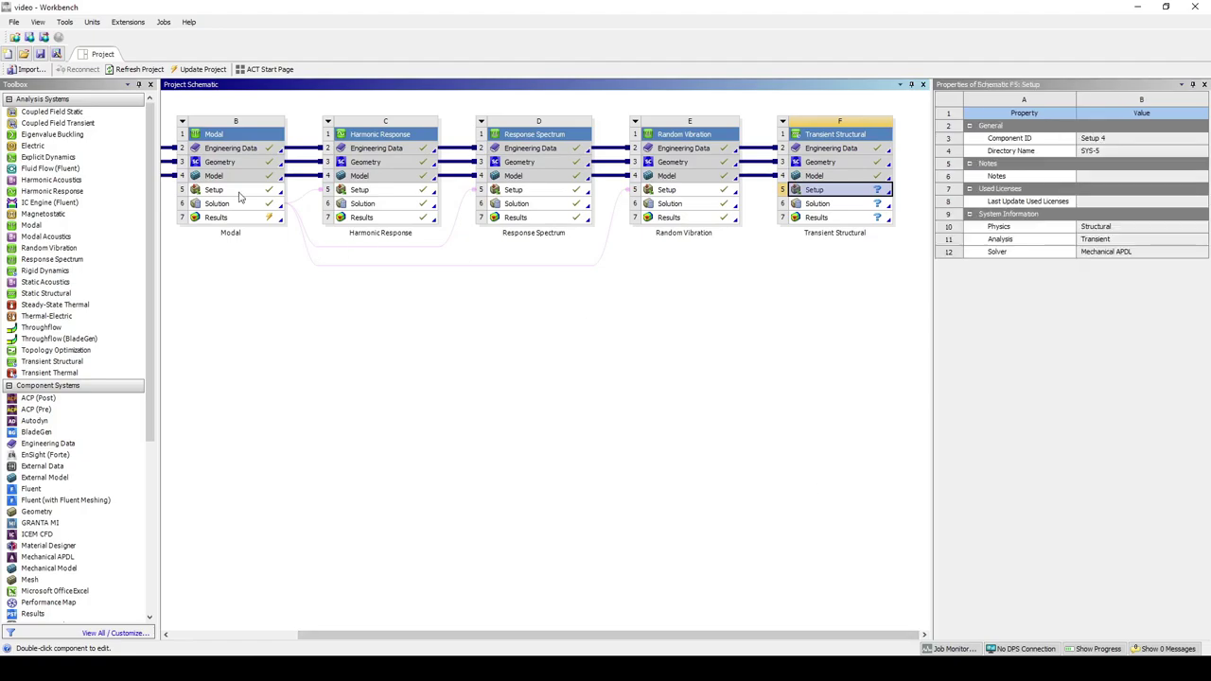
left_click_drag(239, 194, 814, 193)
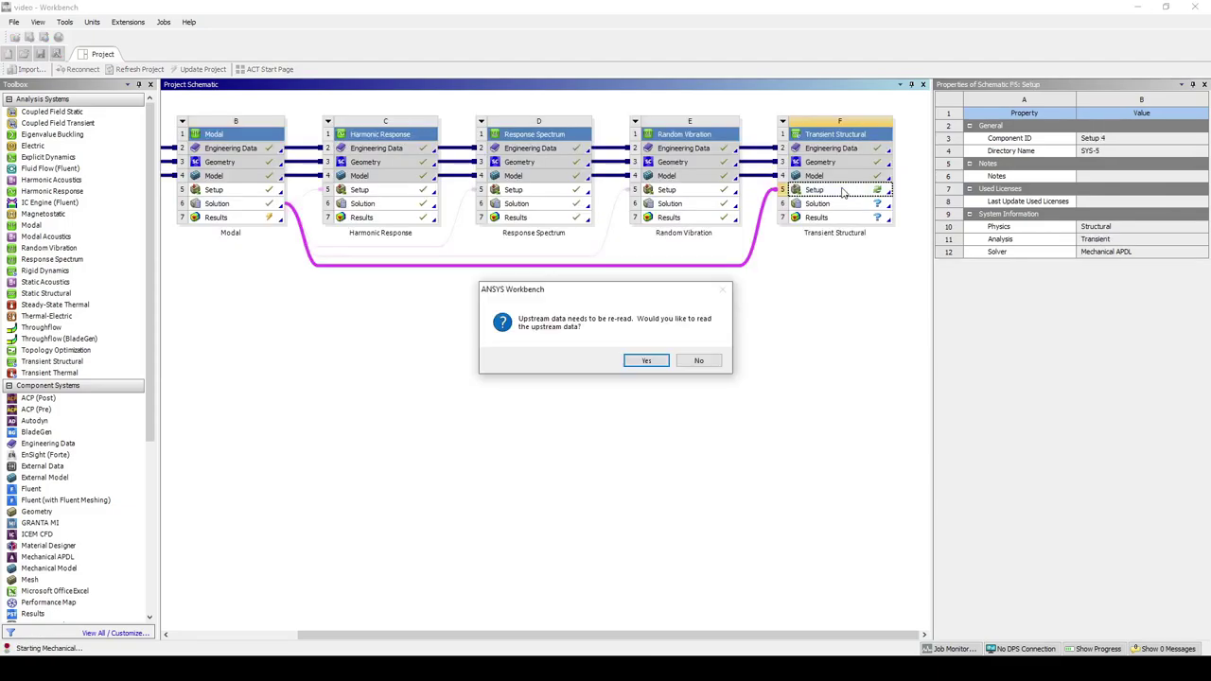
left_click(653, 362)
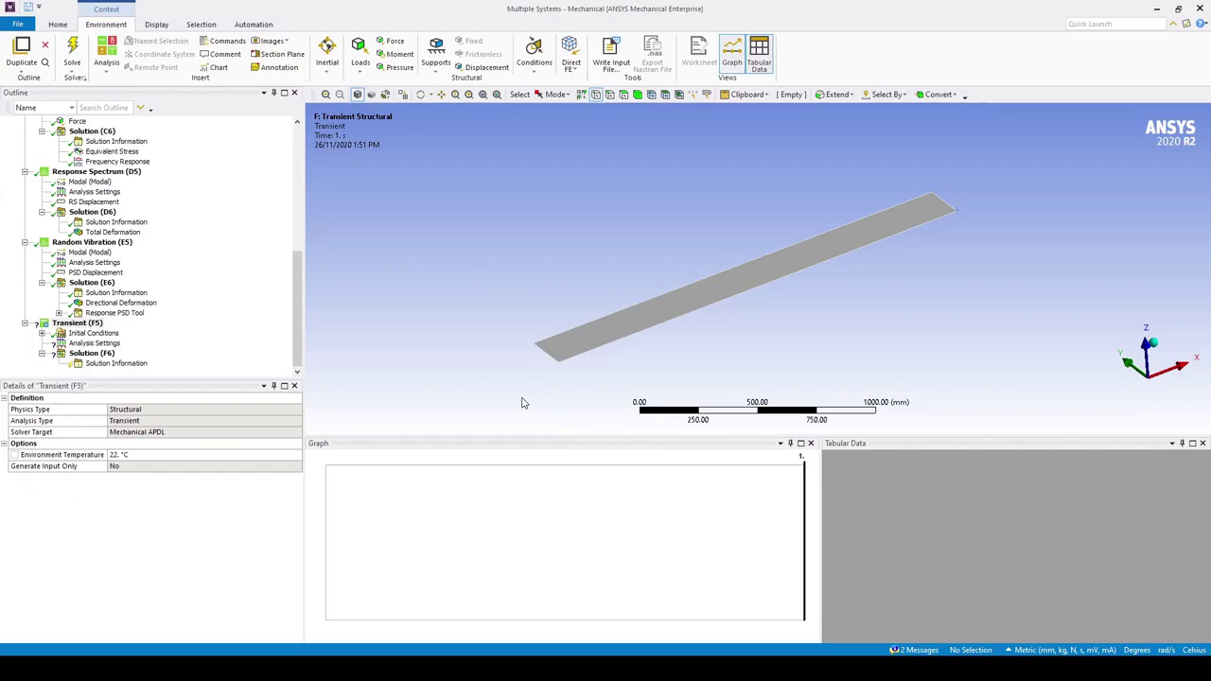
- In the Transient analysis settings, set the number of steps to 2 and the second step's end time to 30 s
left_click(104, 346)
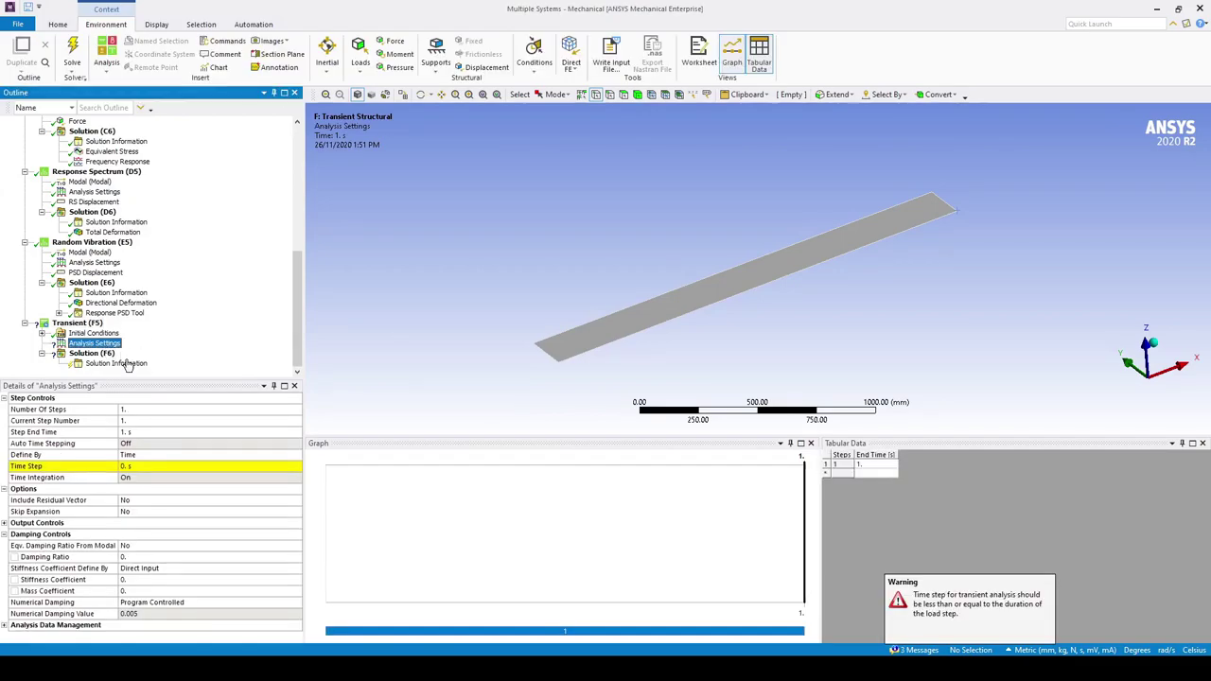
left_click(135, 410)
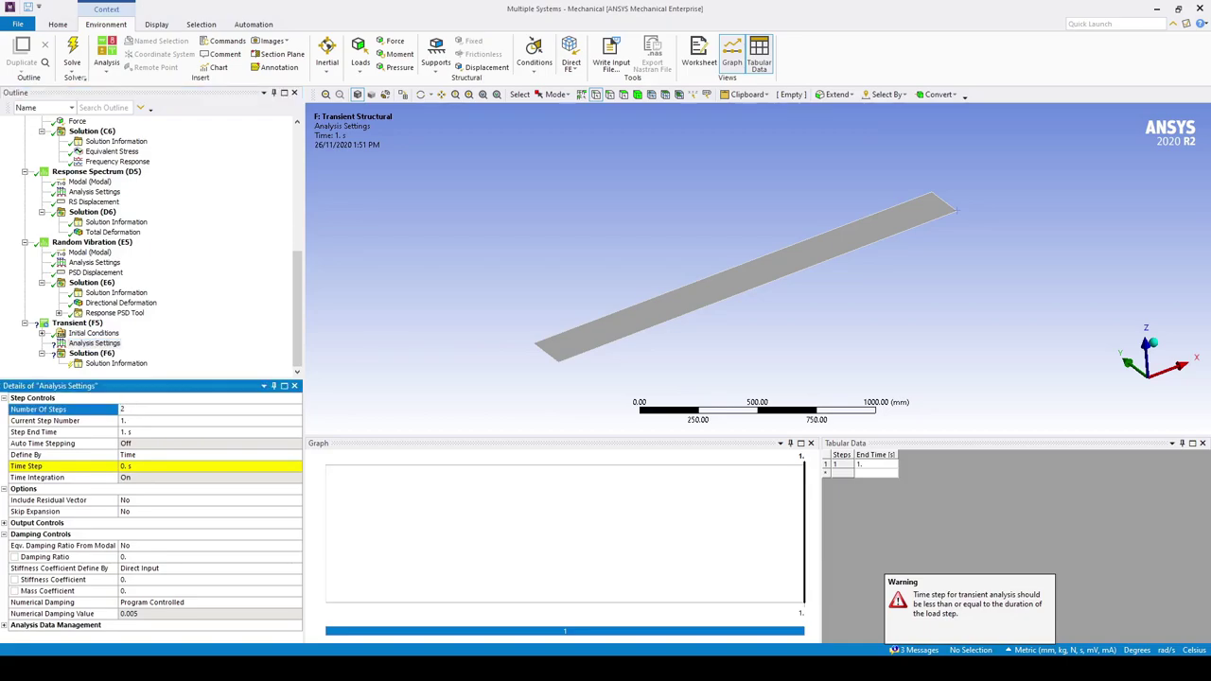
key("Return")
left_click(141, 420)
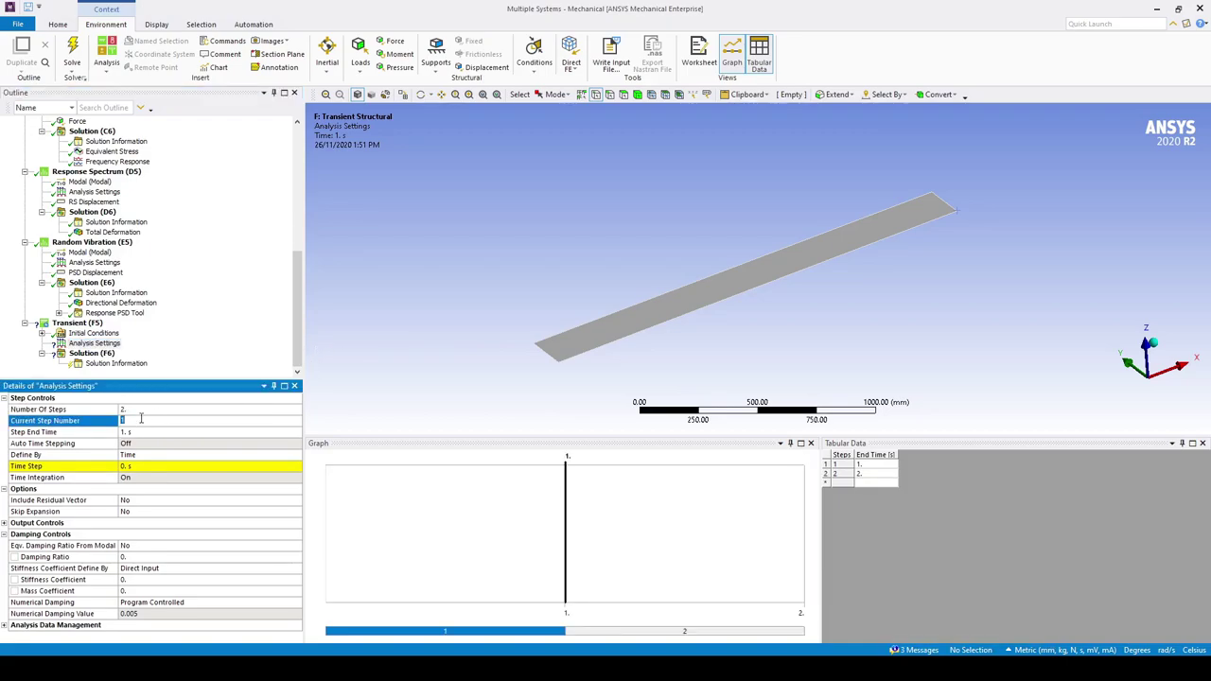
type("2")
key("Return")
left_click(145, 432)
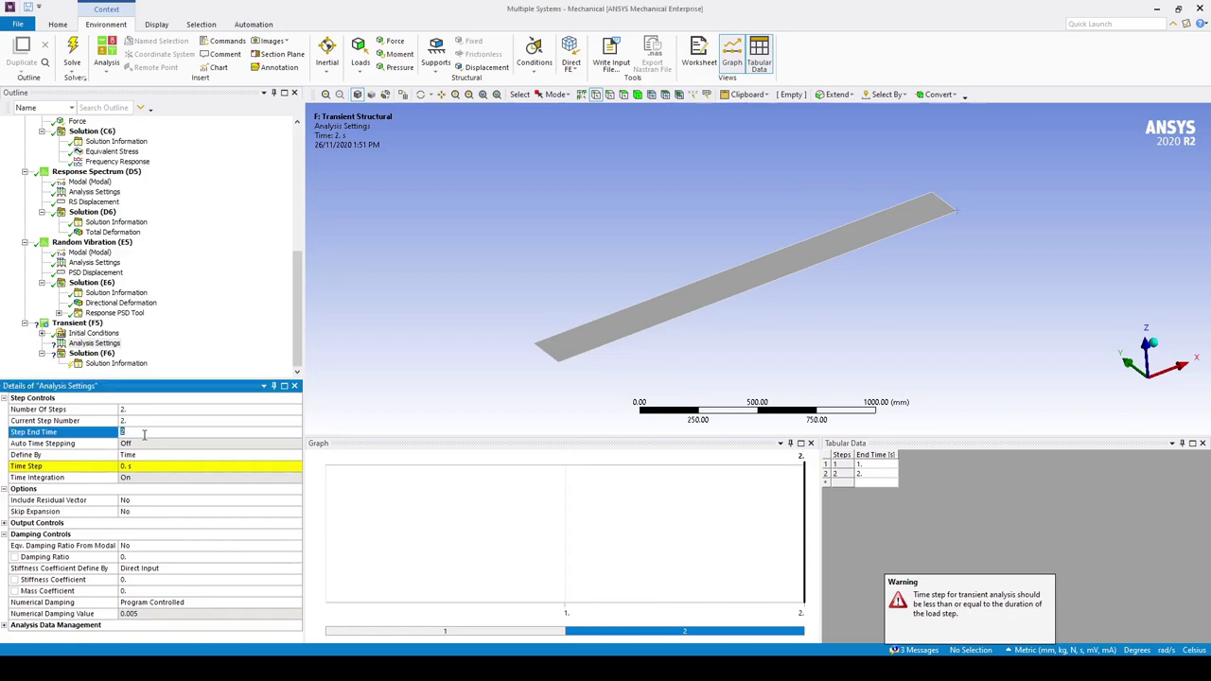
type("30")
key("Return")
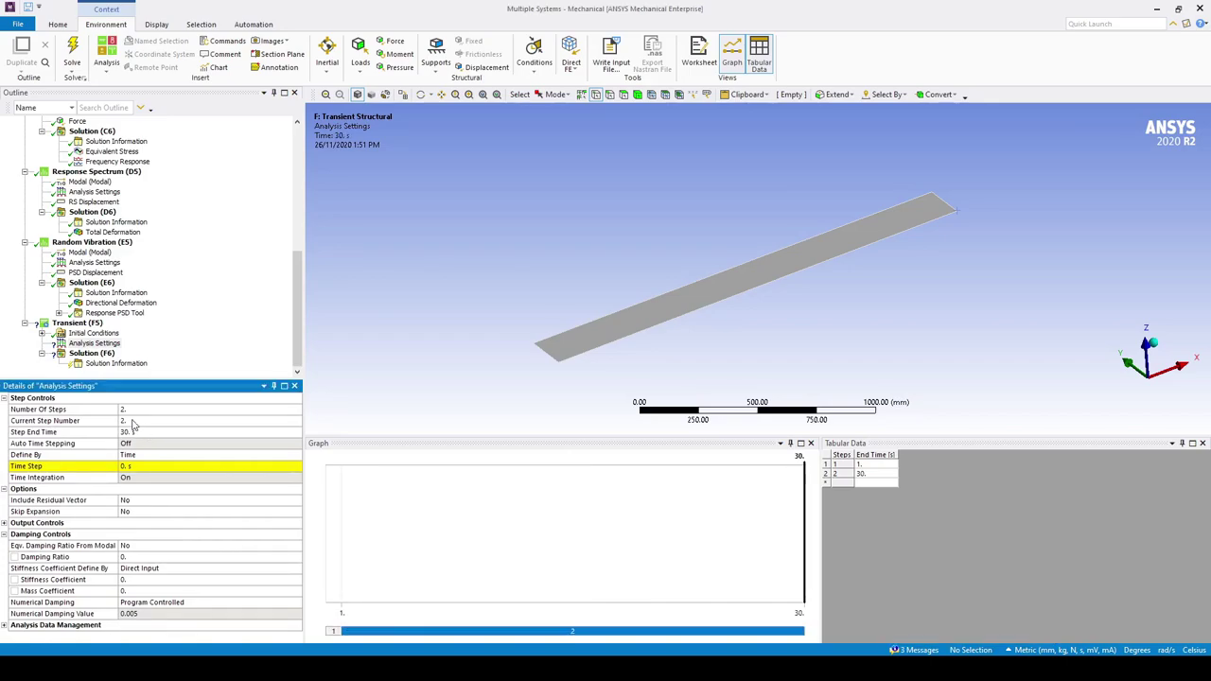
- Switch the current step number to 1 and set that step's end time to 15 s
left_click(132, 420)
type("1")
key("Return")
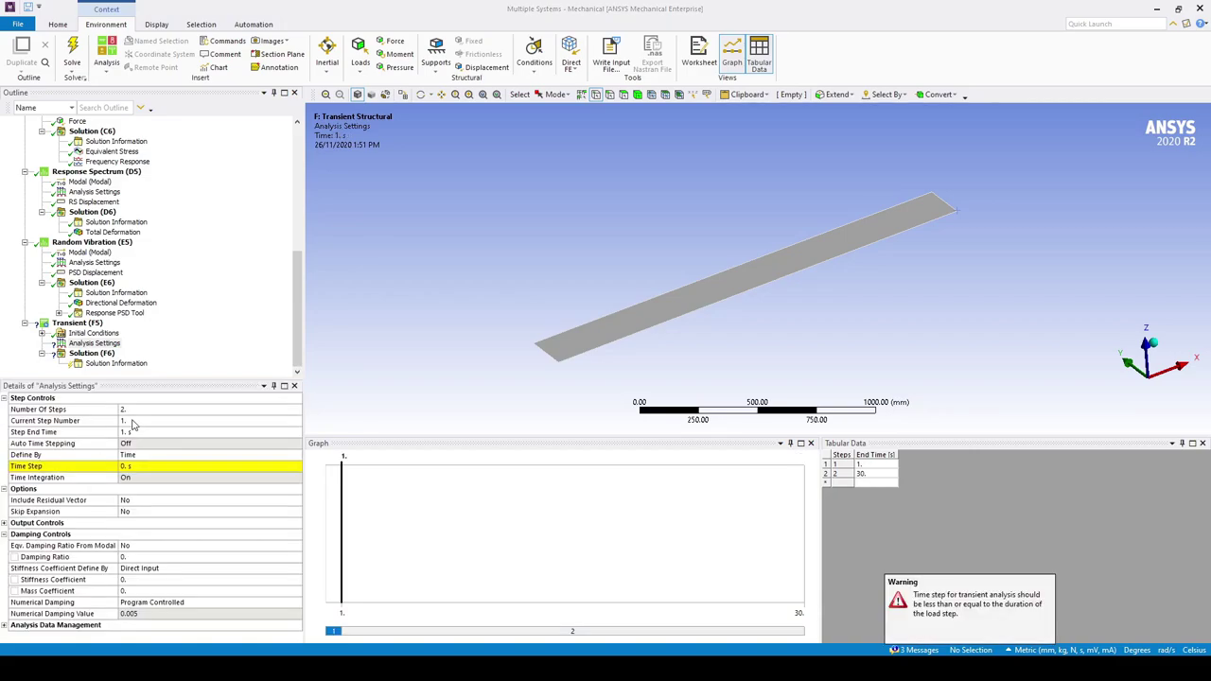
left_click(156, 432)
type("15")
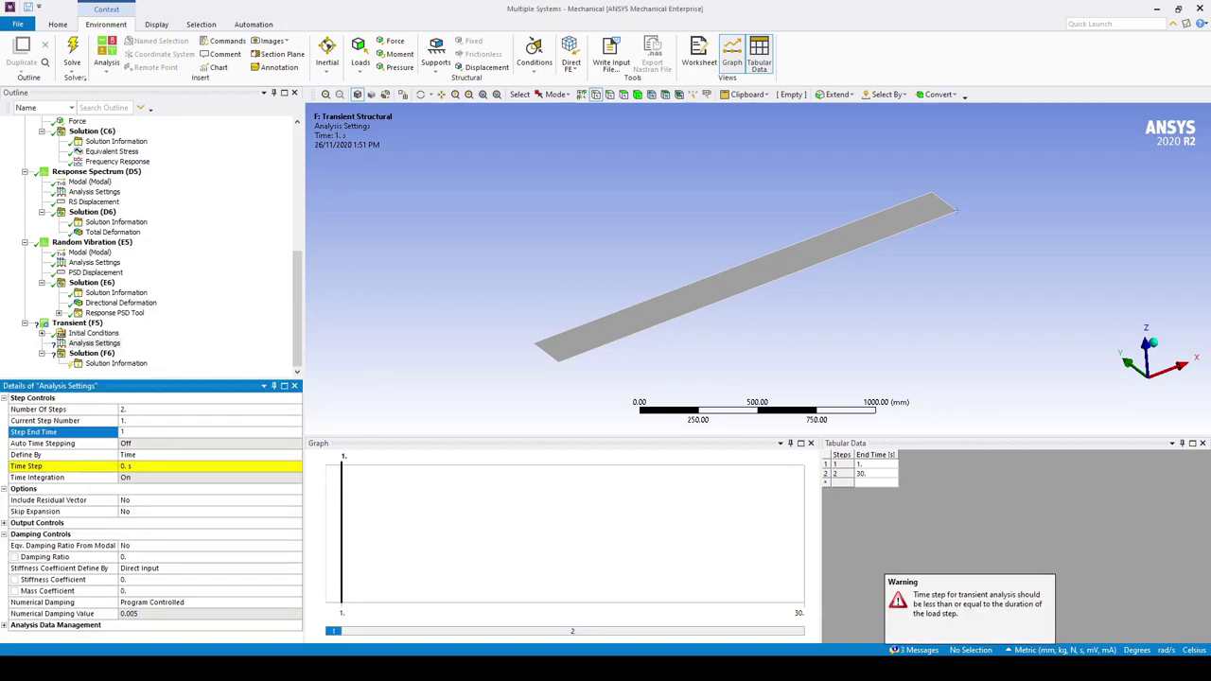
key("Return")
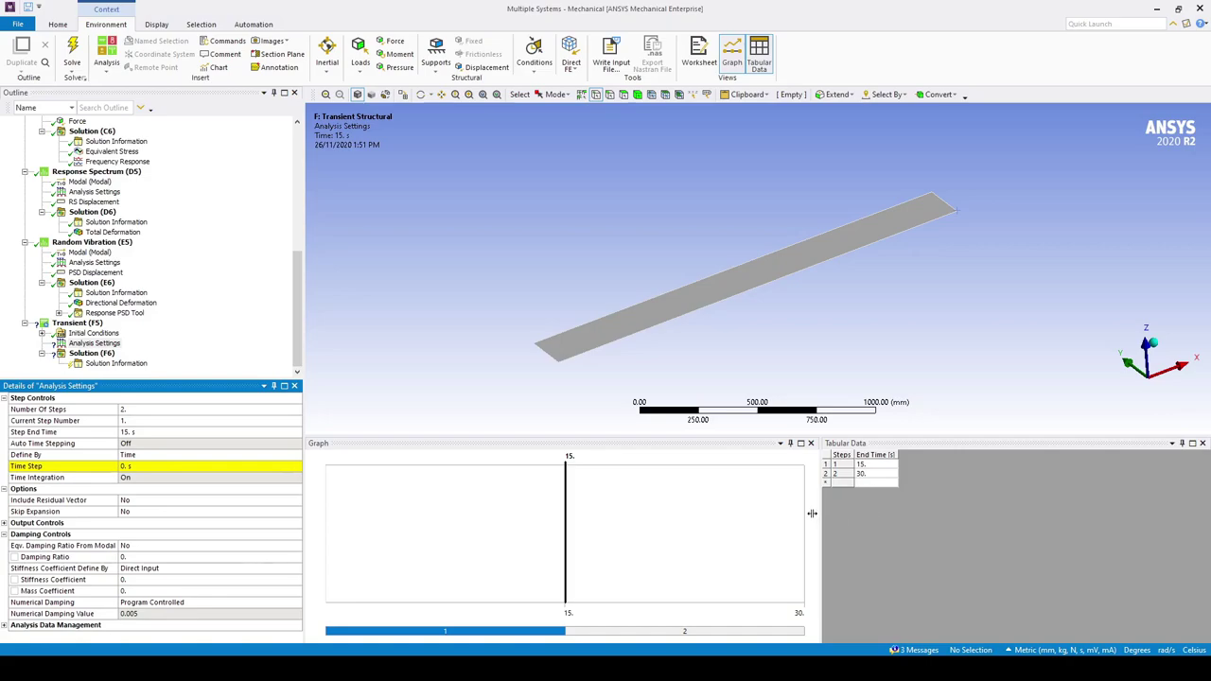
- Set the transient time step to 2.5e-3 s
left_click(141, 469)
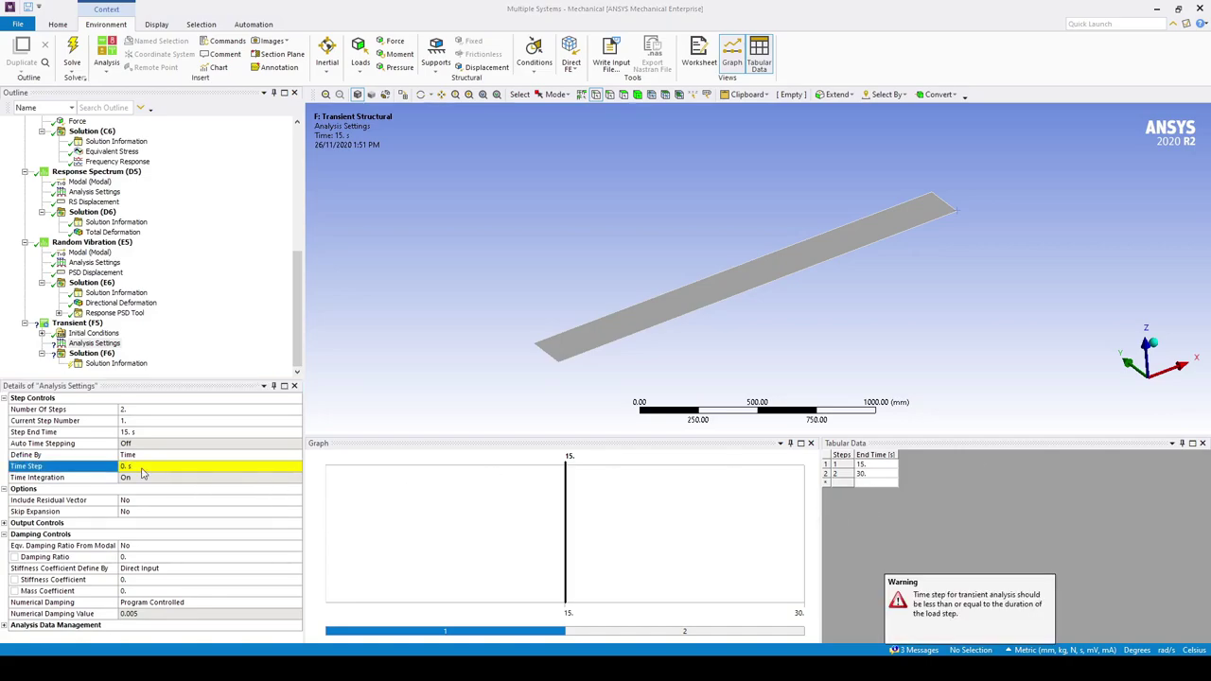
left_click(142, 468)
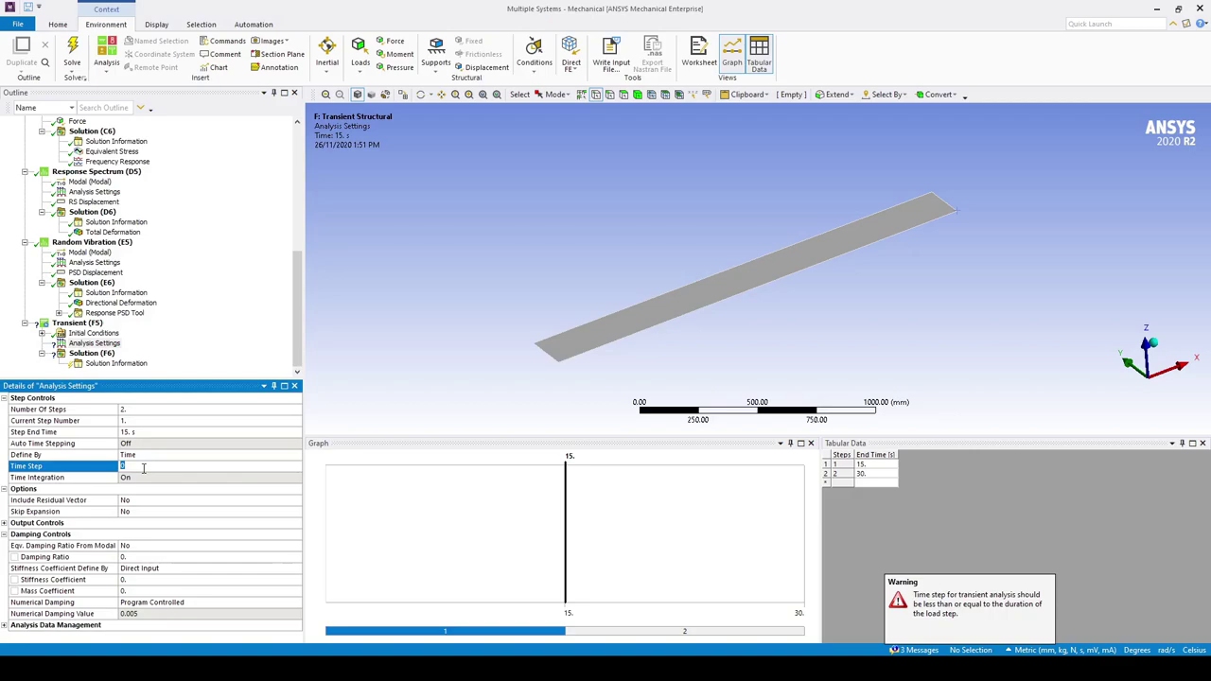
type("2.5e-3")
key("Return")
left_click(472, 347)
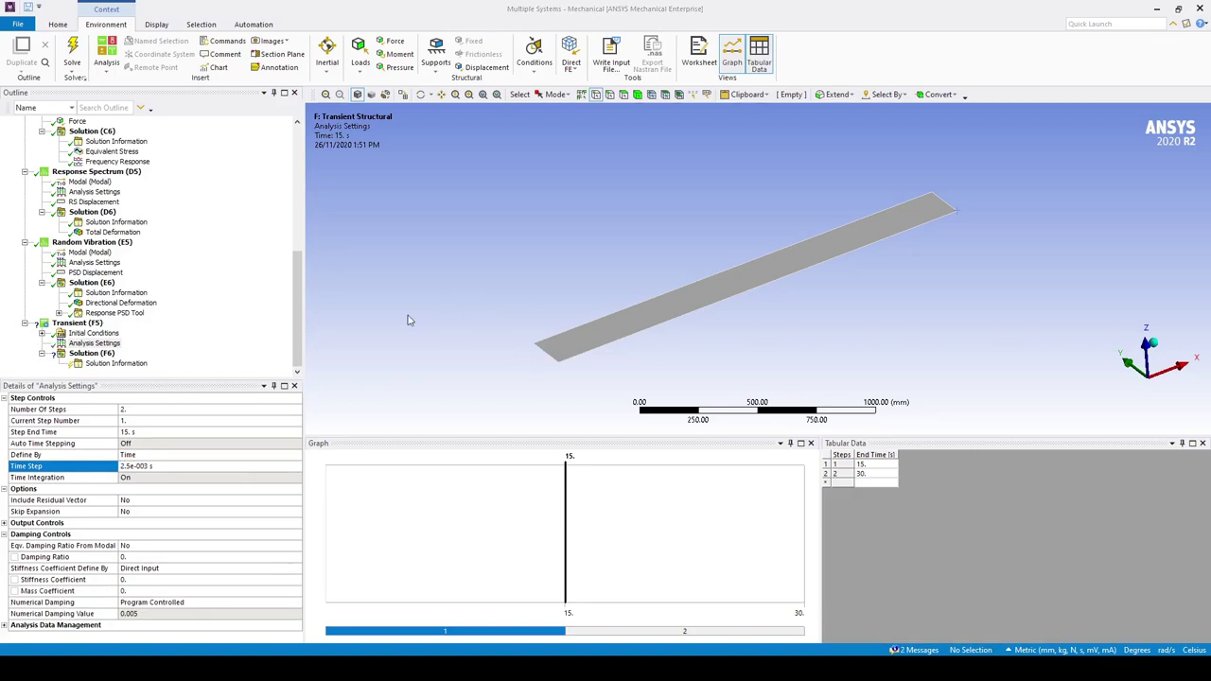
- Add a Force load to the Transient analysis and scope it to the front corner vertex at the plate's far +X end
left_click(77, 323)
right_click(87, 324)
mouse_move(142, 330)
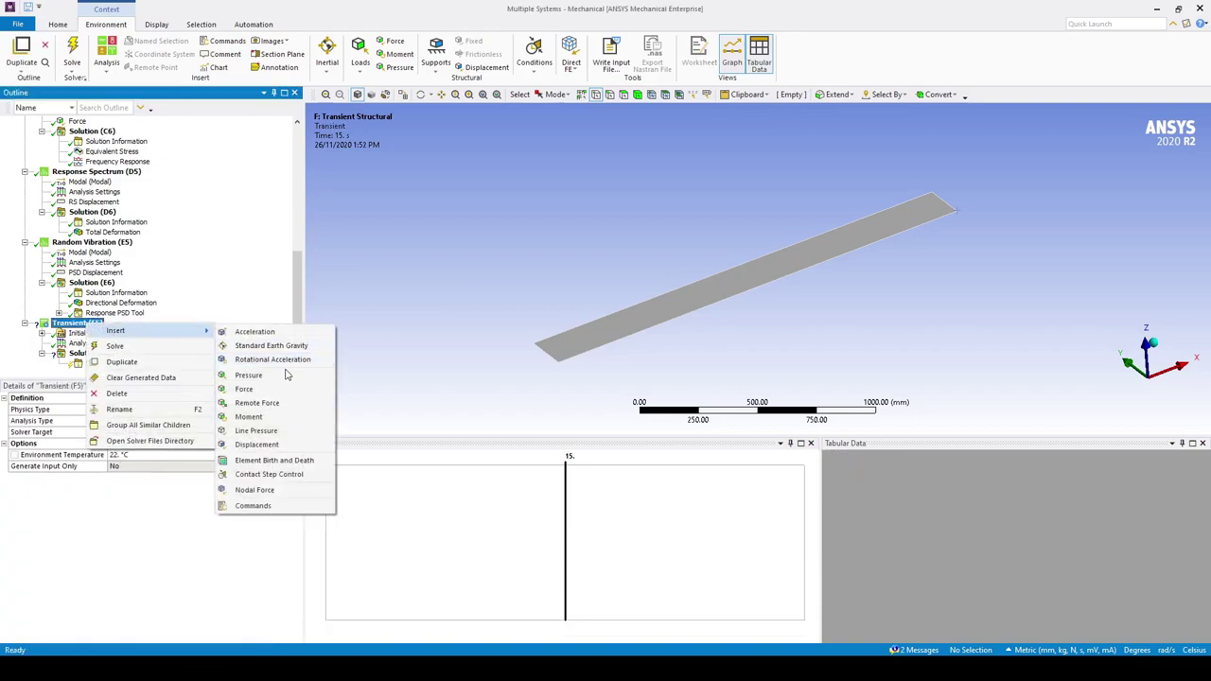
left_click(244, 389)
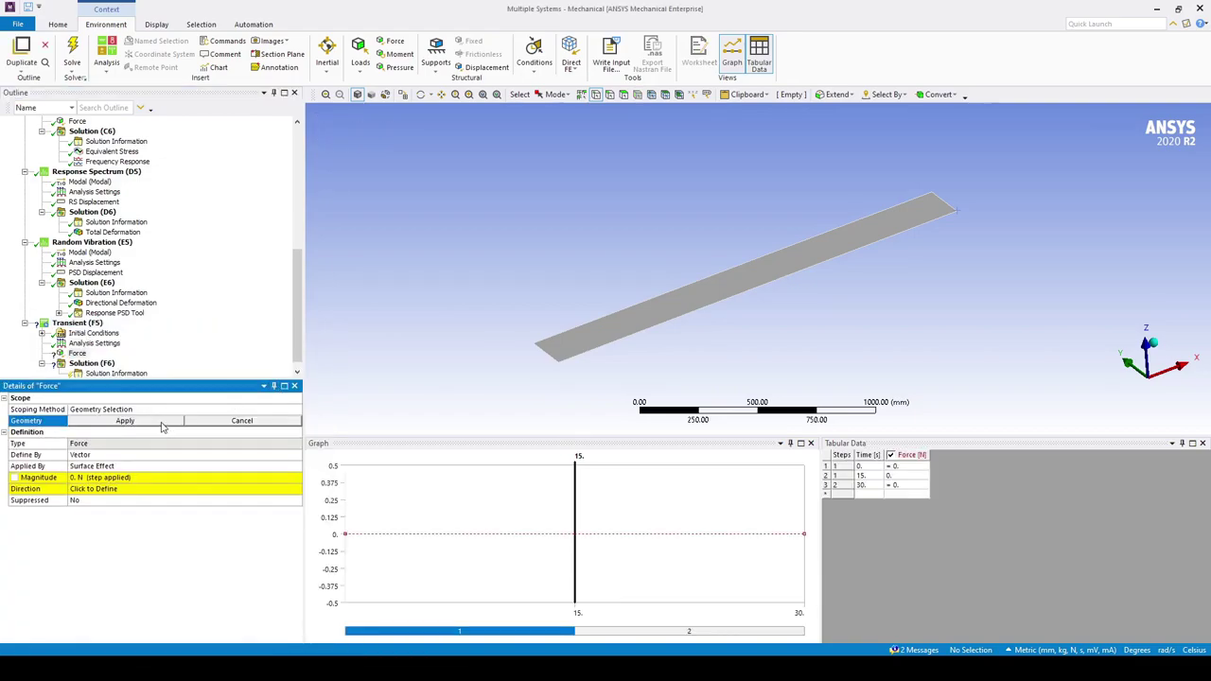
key("ctrl+p")
left_click(959, 211)
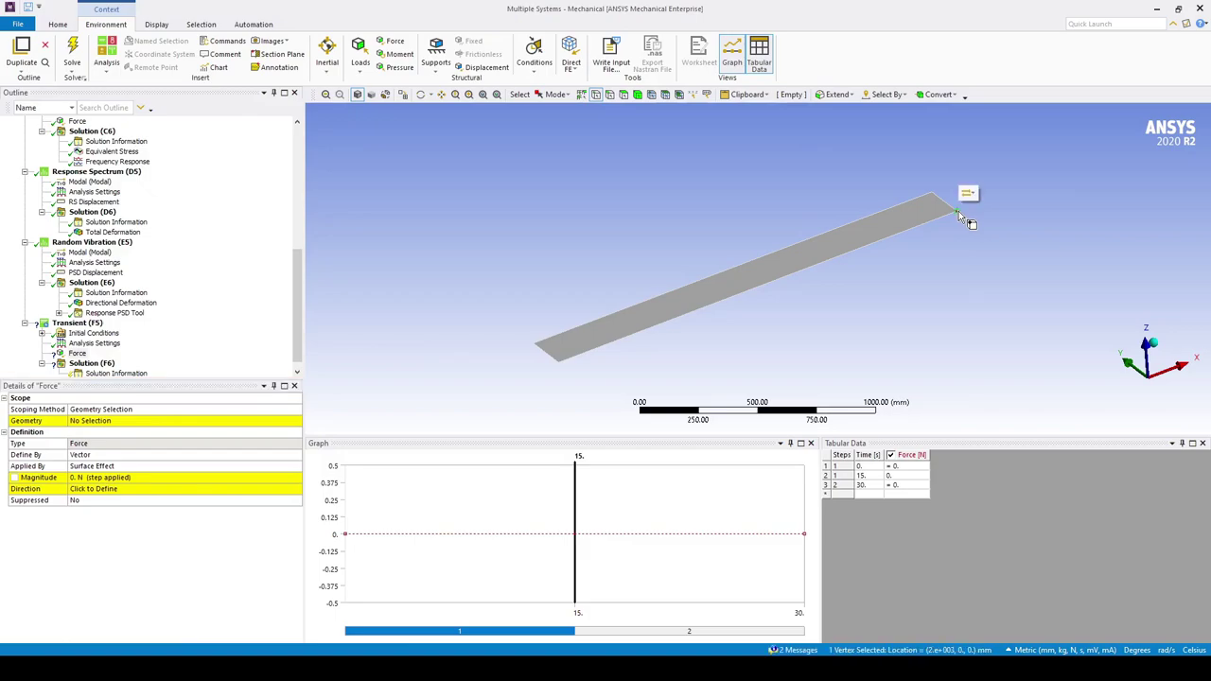
left_click(104, 422)
left_click(104, 422)
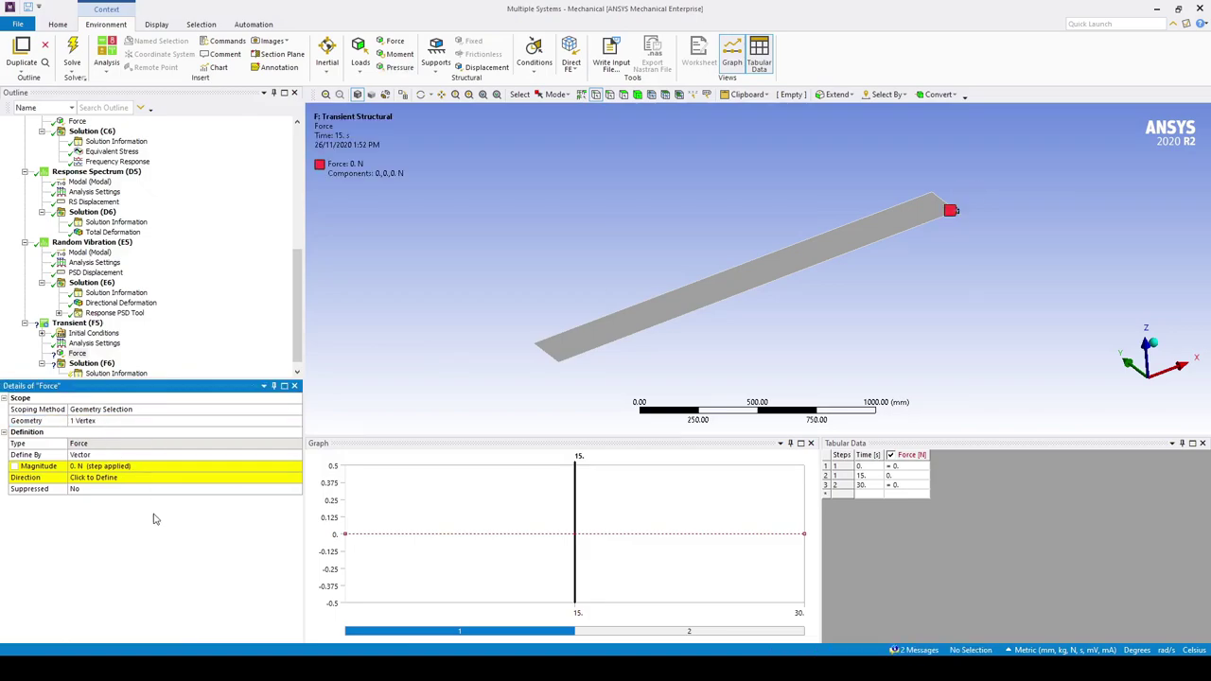
- Define the force by components and set its Z component to the function =sin(0.5*360*time)
left_click(296, 455)
left_click(275, 477)
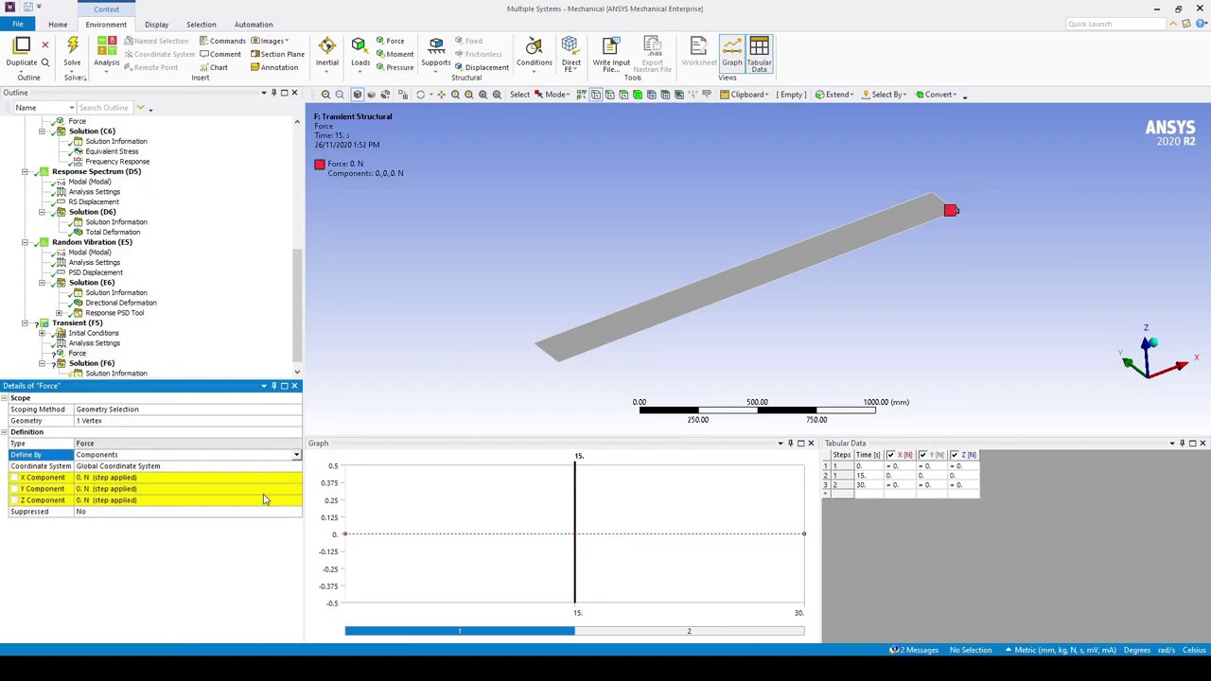
left_click(245, 500)
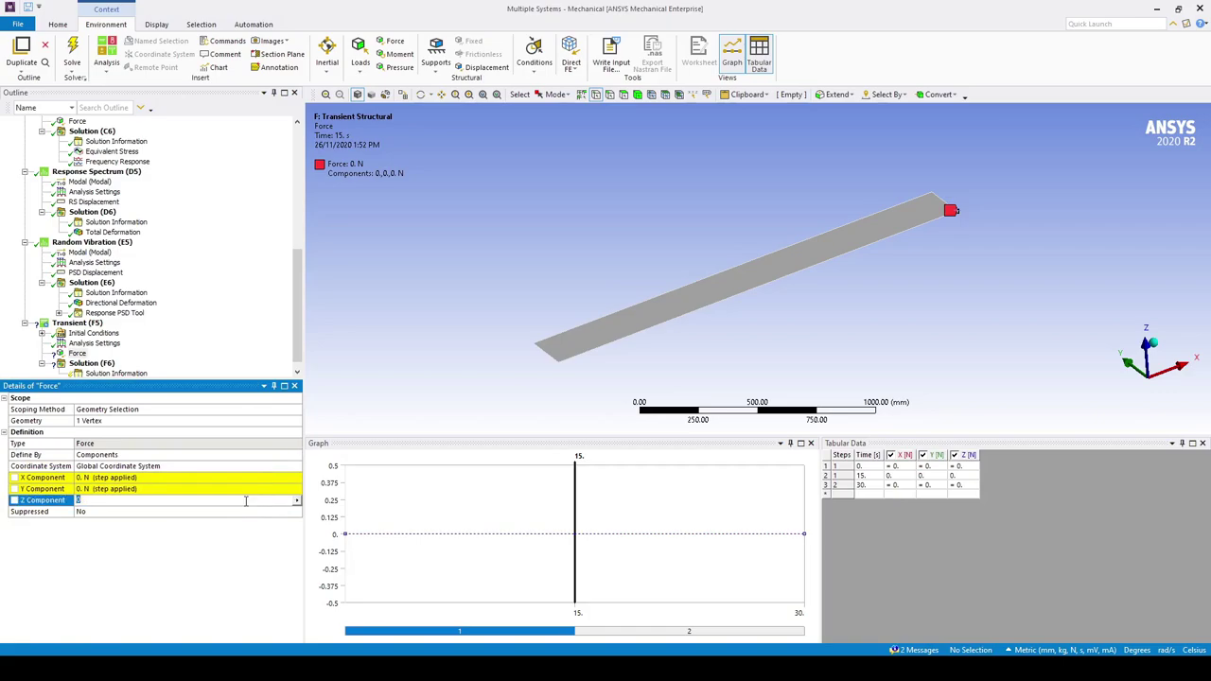
left_click(297, 501)
left_click(313, 565)
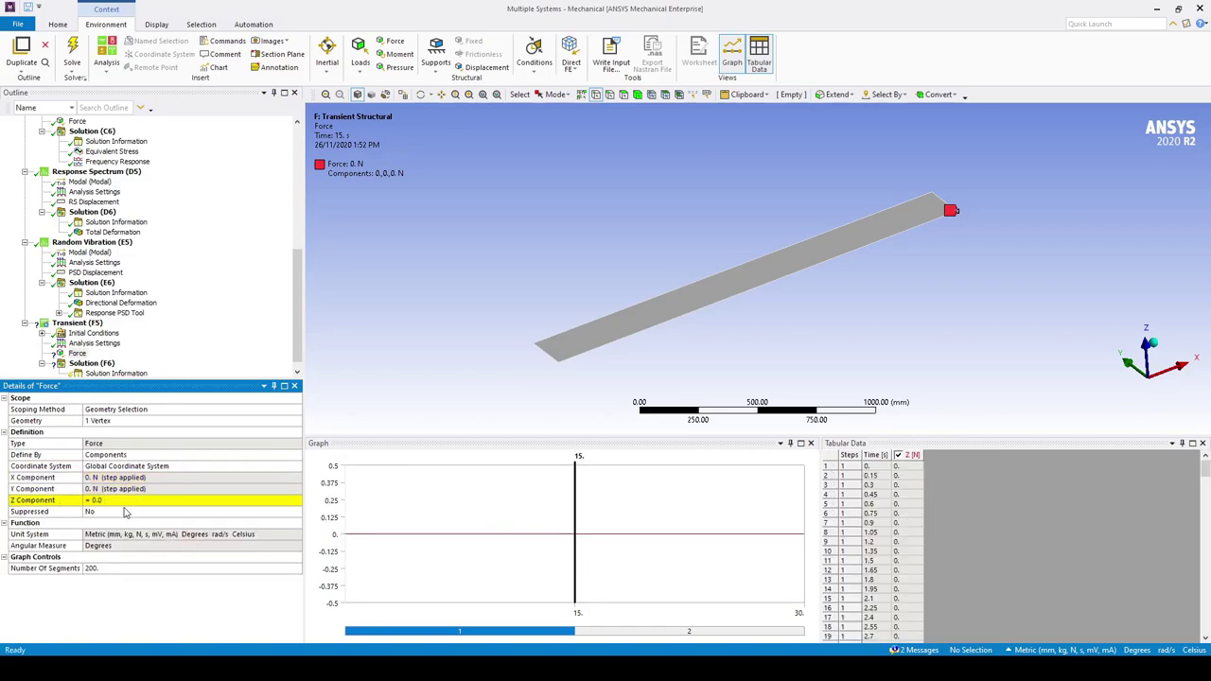
left_click(122, 502)
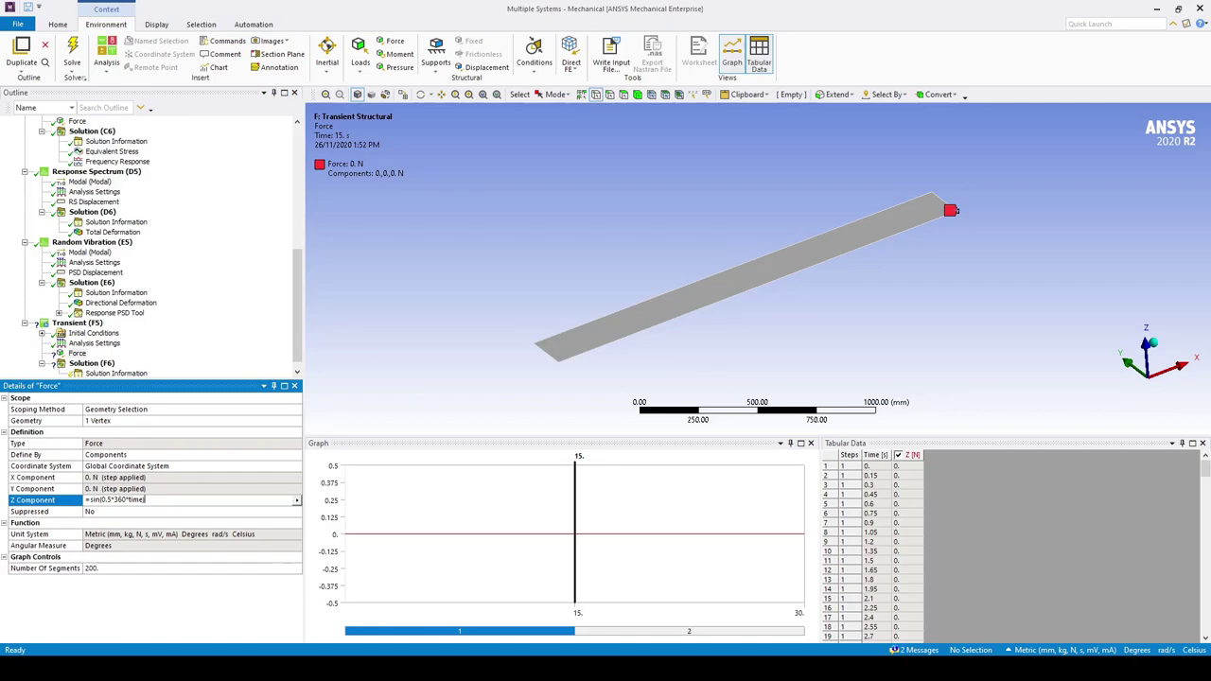
key("Return")
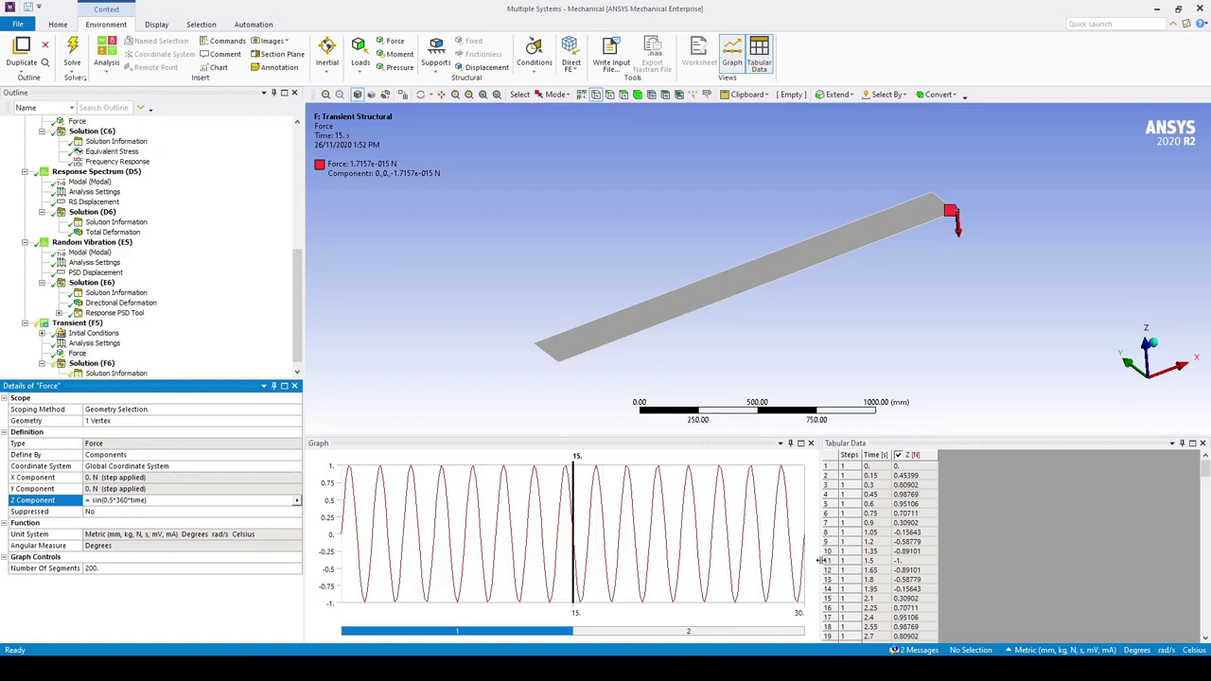
- Deactivate the force for all of load step 2, from 15 s to 30 s
left_click_drag(1206, 475, 1202, 551)
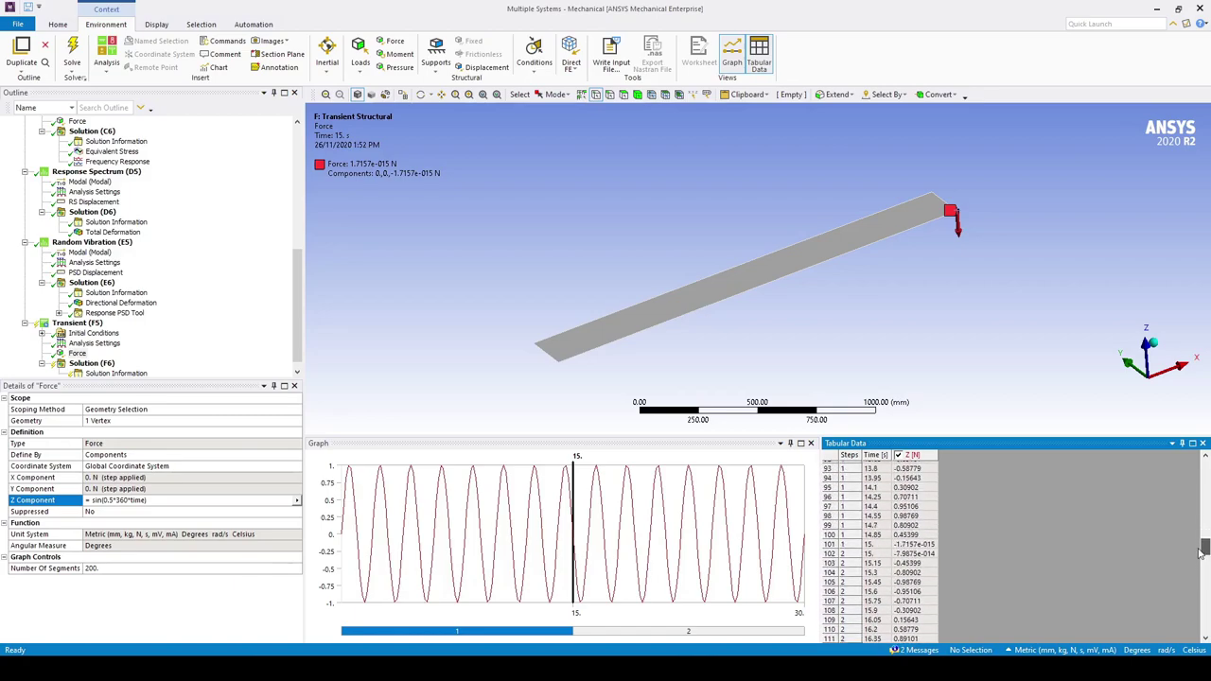
left_click(847, 555)
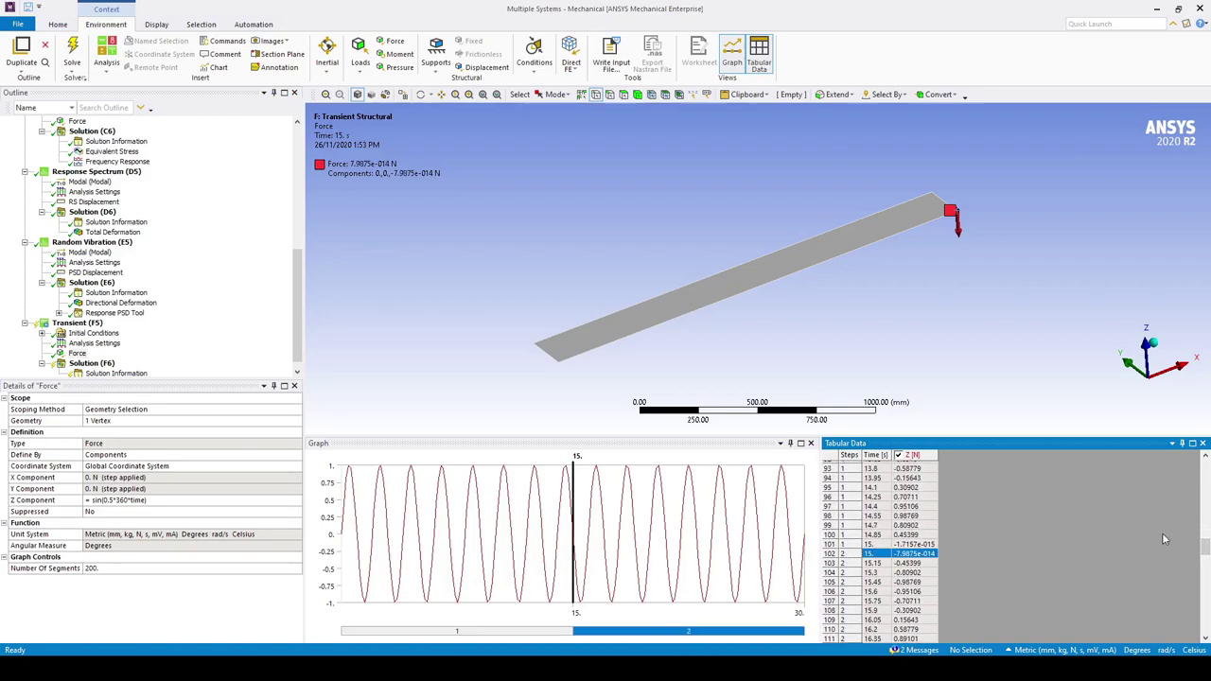
left_click_drag(1204, 548, 1204, 626)
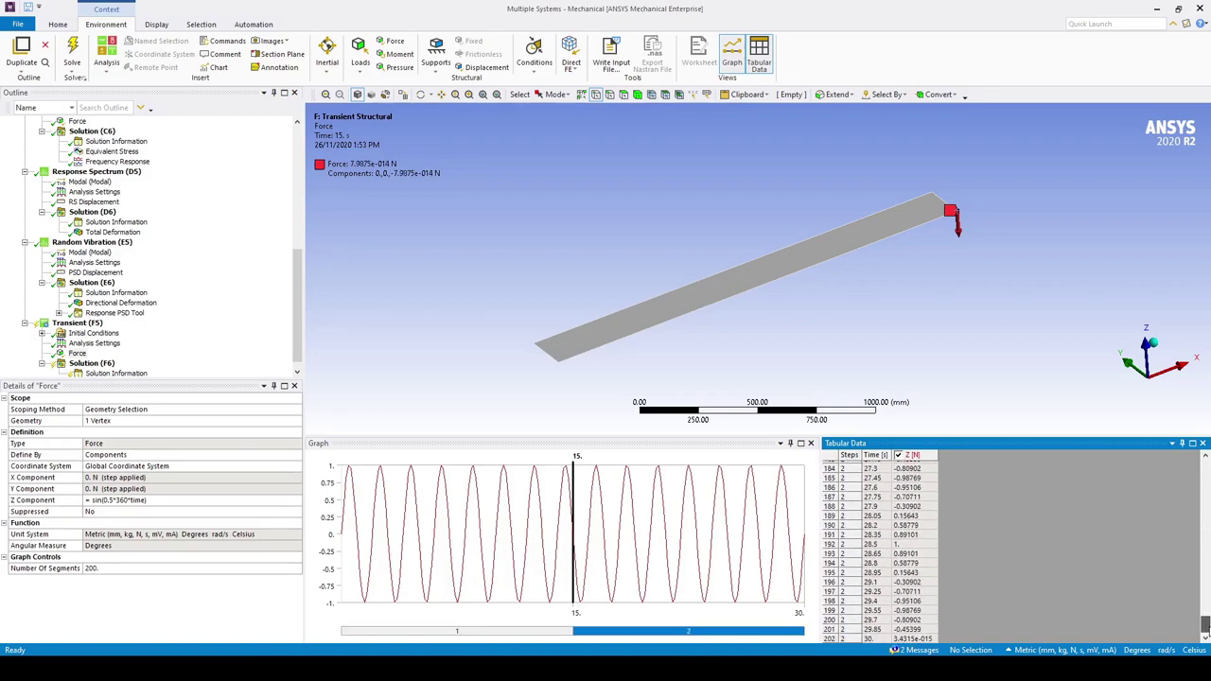
left_click(854, 641, "shift")
left_click_drag(1206, 623, 1190, 548)
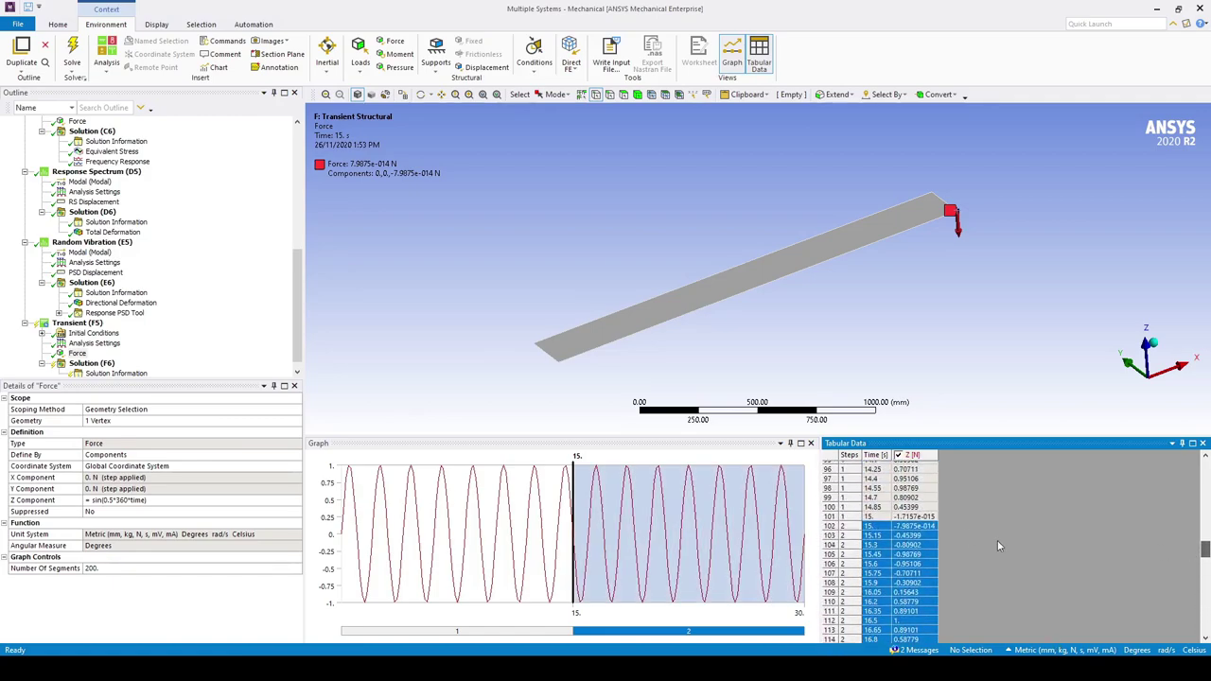
right_click(855, 527)
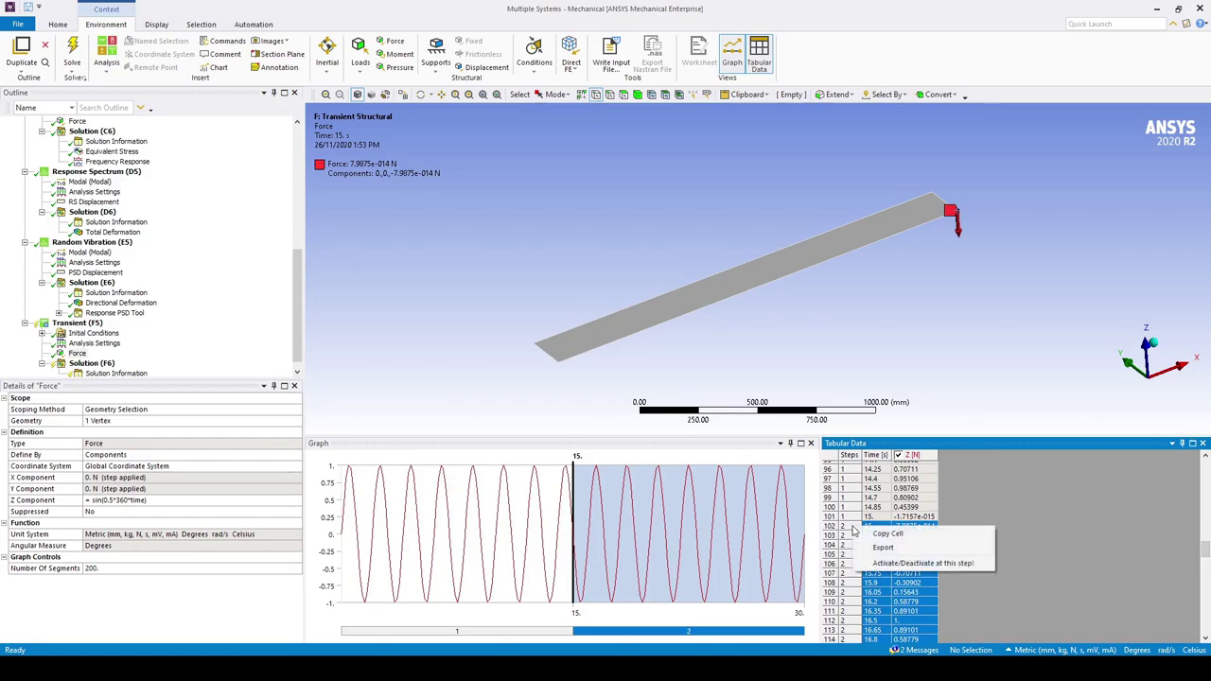
left_click(927, 563)
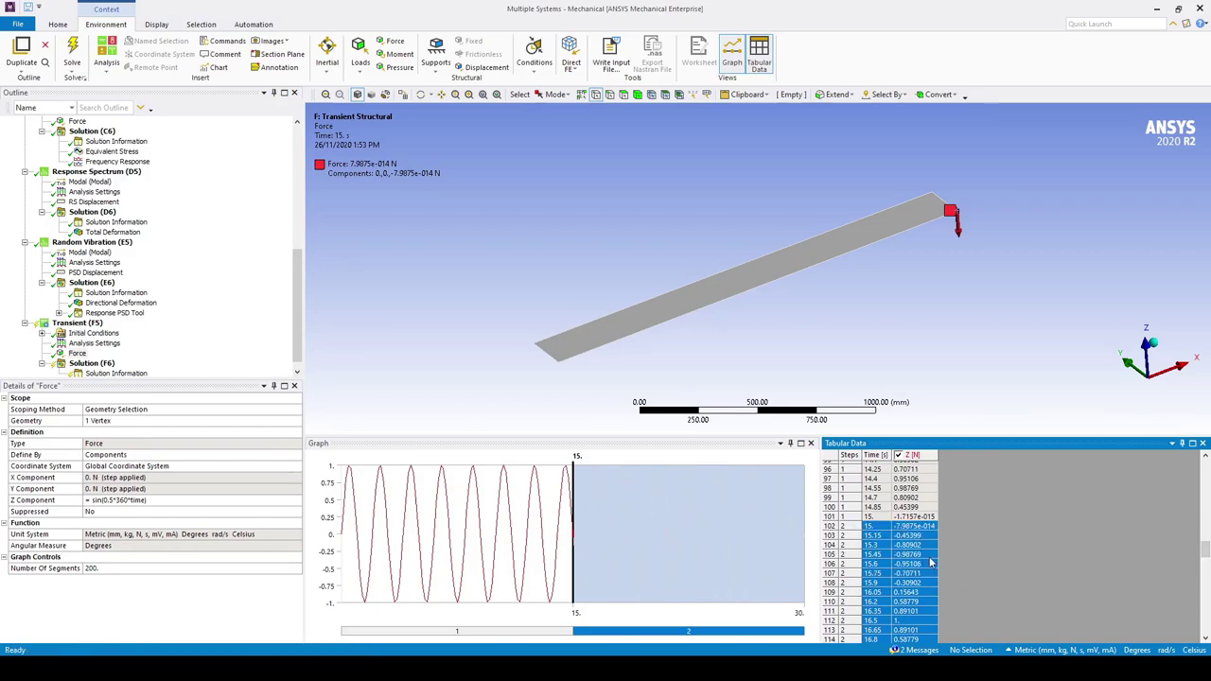
left_click(662, 464)
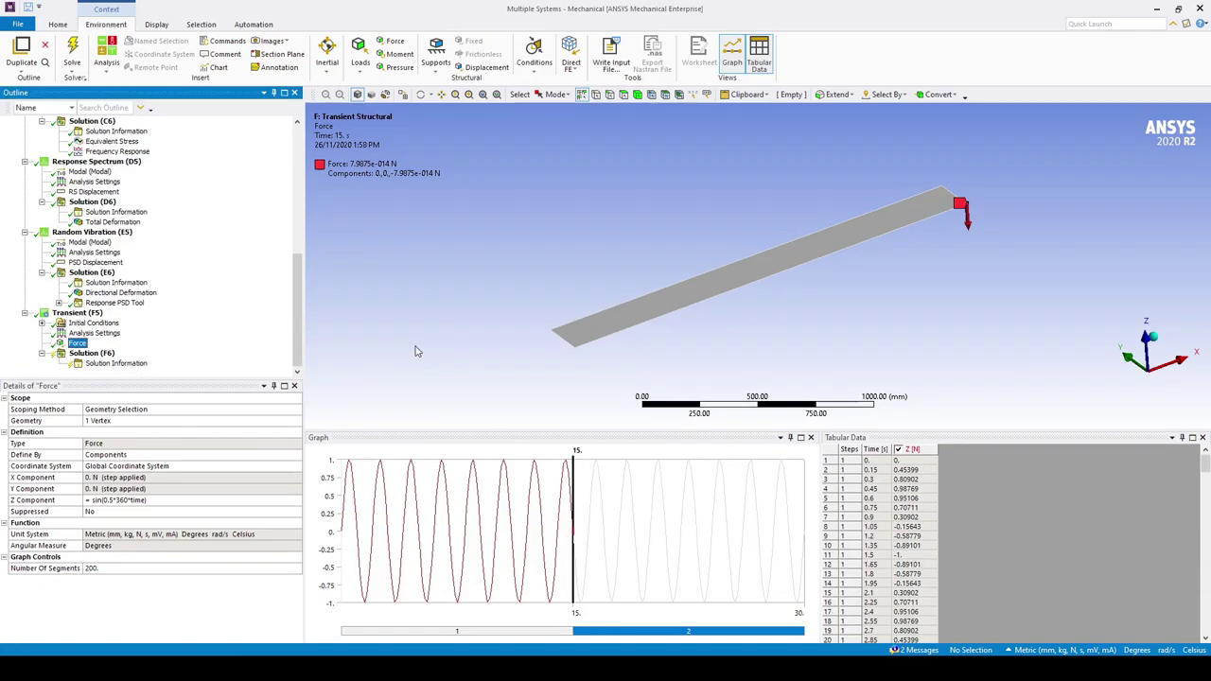
- In the Transient analysis settings, expand the damping controls and set the damping ratio to 2.5e-002
left_click(104, 334)
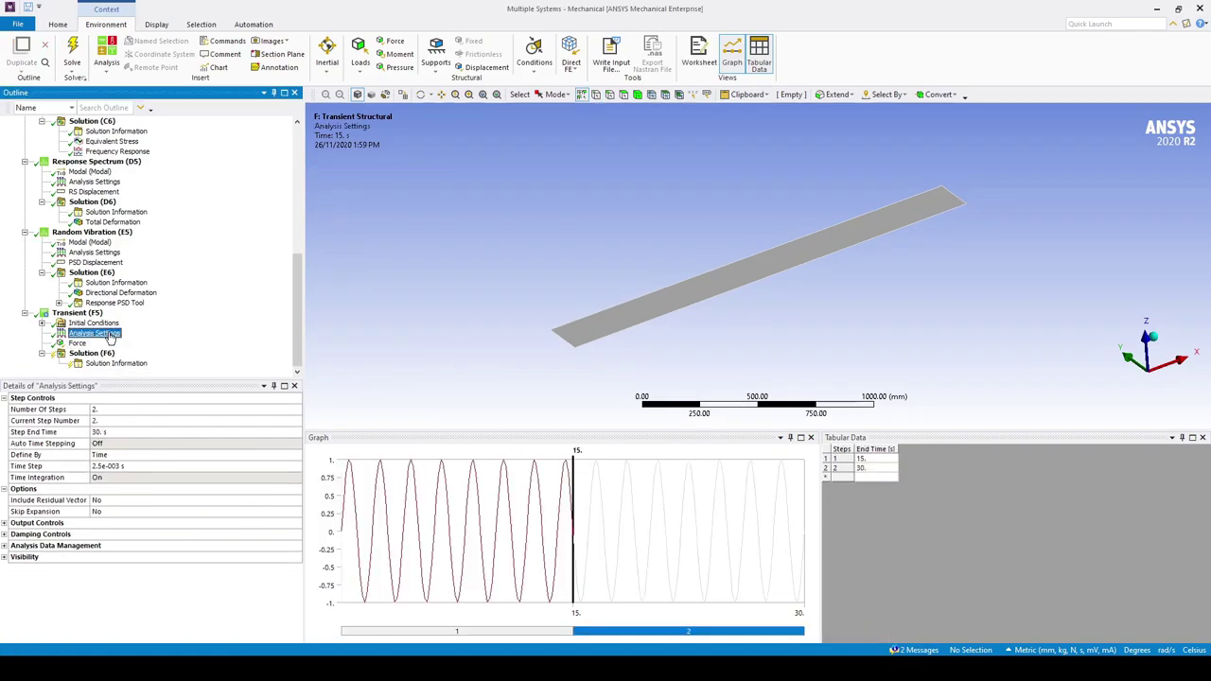
left_click(5, 535)
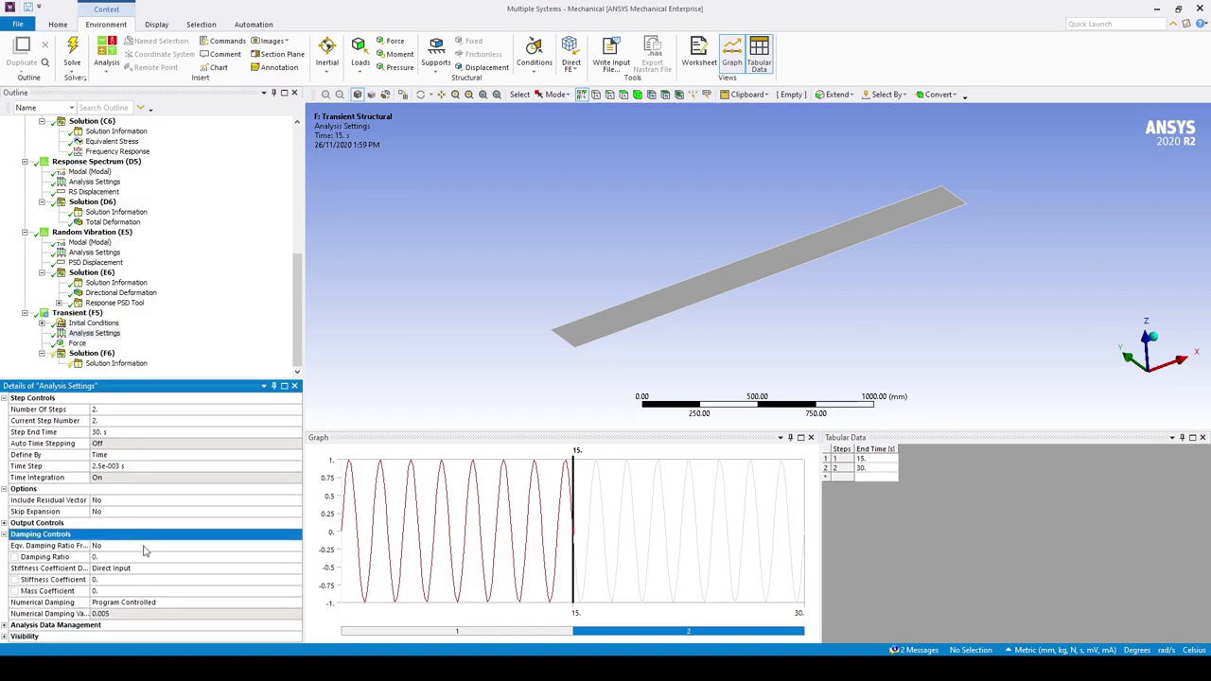
left_click(108, 557)
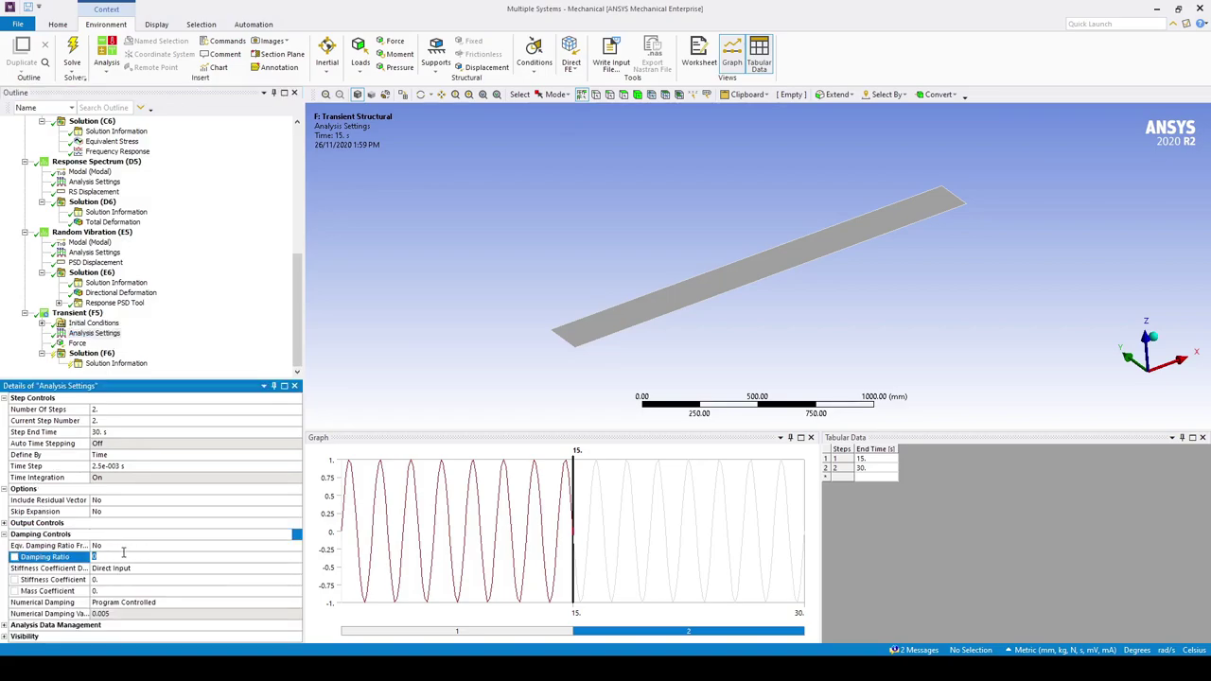
type("2.5")
type("e-002")
key("Return")
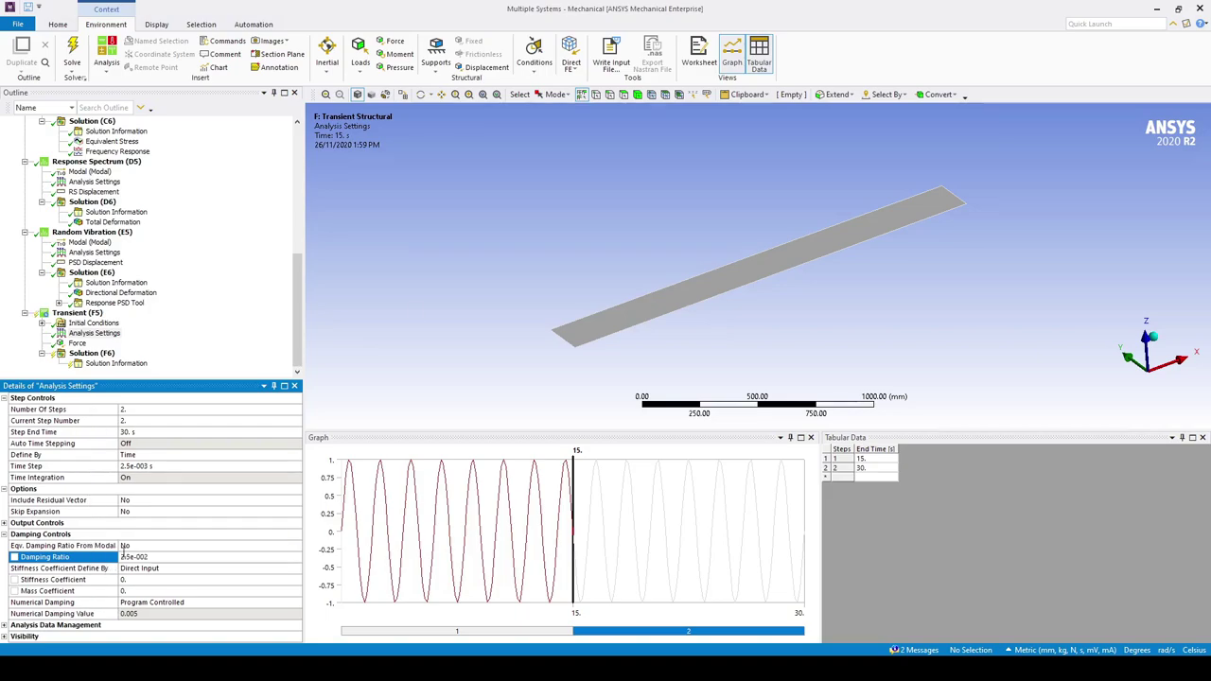
- Solve the Transient analysis
left_click(79, 313)
right_click(79, 317)
left_click(392, 339)
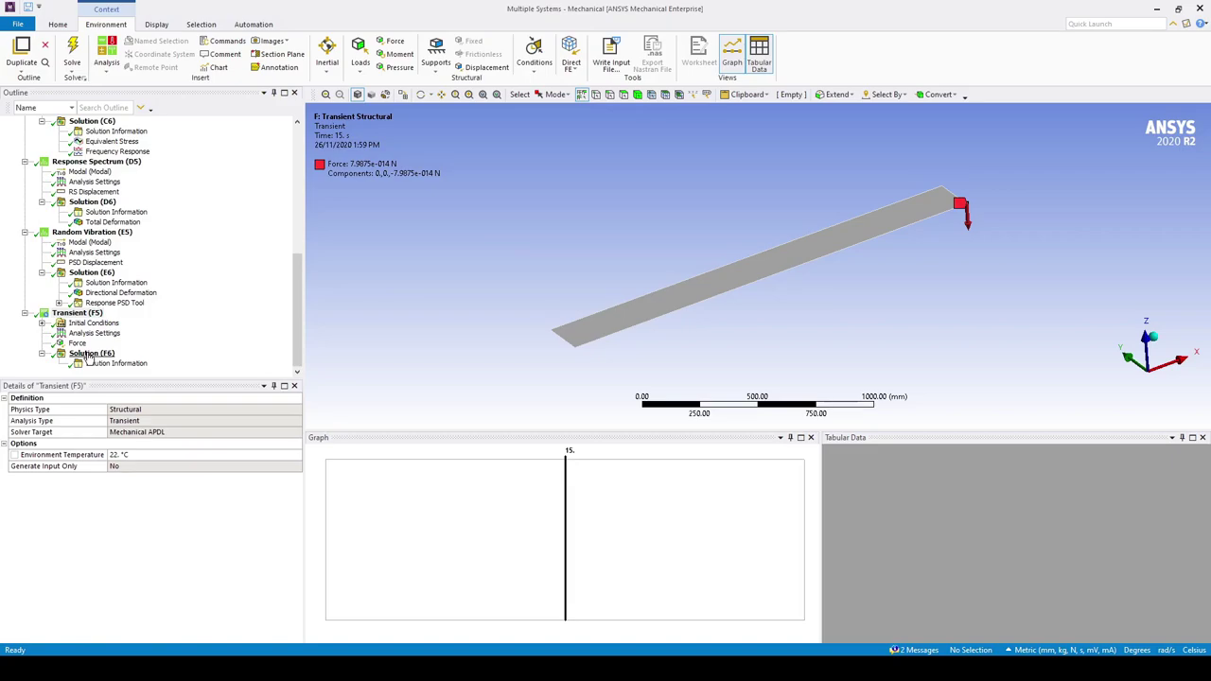
- Insert a deformation probe in the Transient solution and scope it to the corner vertex at the plate's free end
left_click(89, 354)
right_click(90, 354)
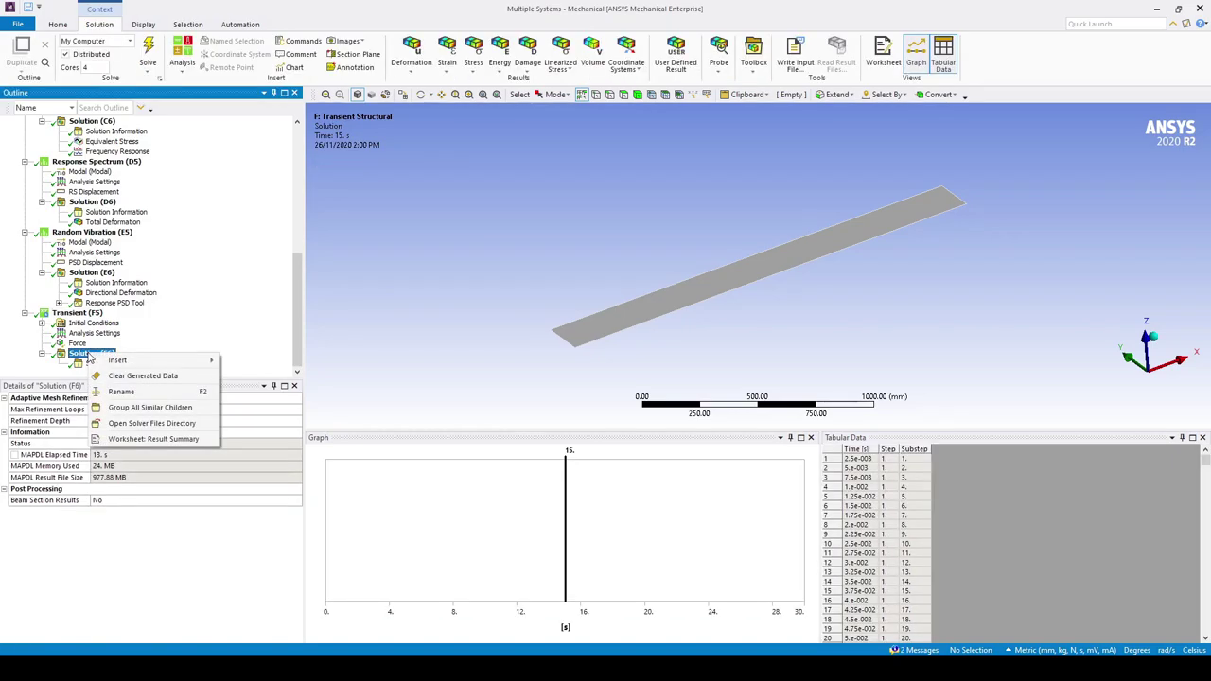
mouse_move(123, 360)
mouse_move(270, 466)
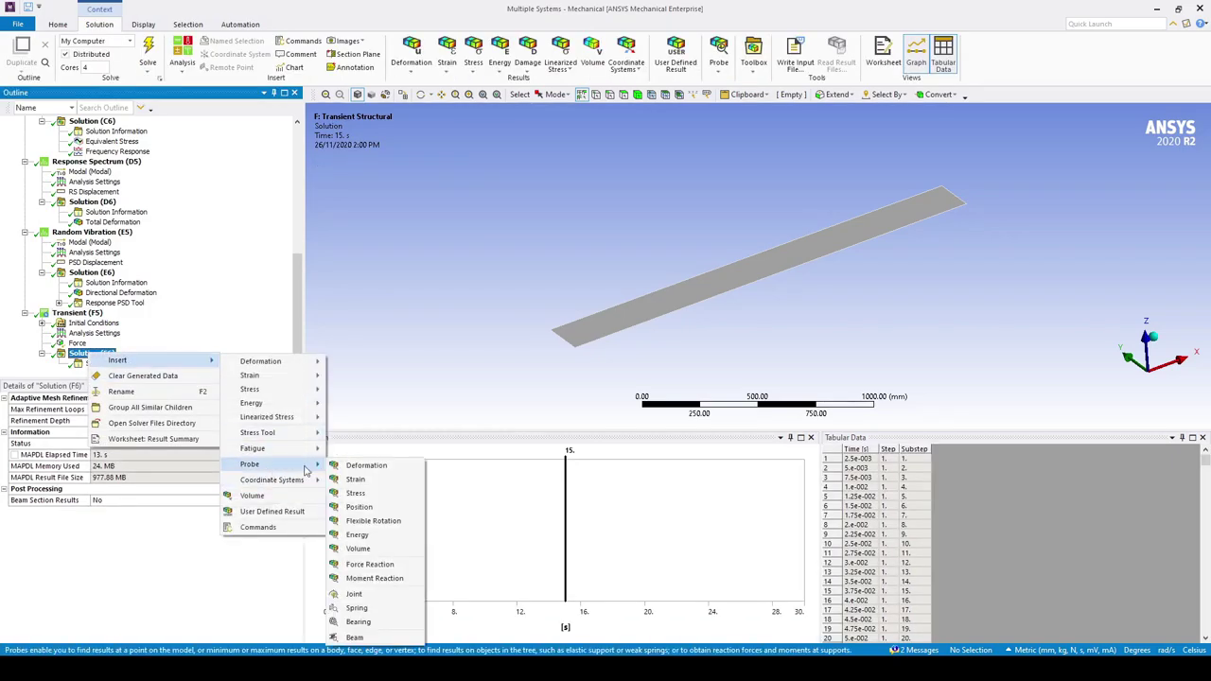
left_click(378, 468)
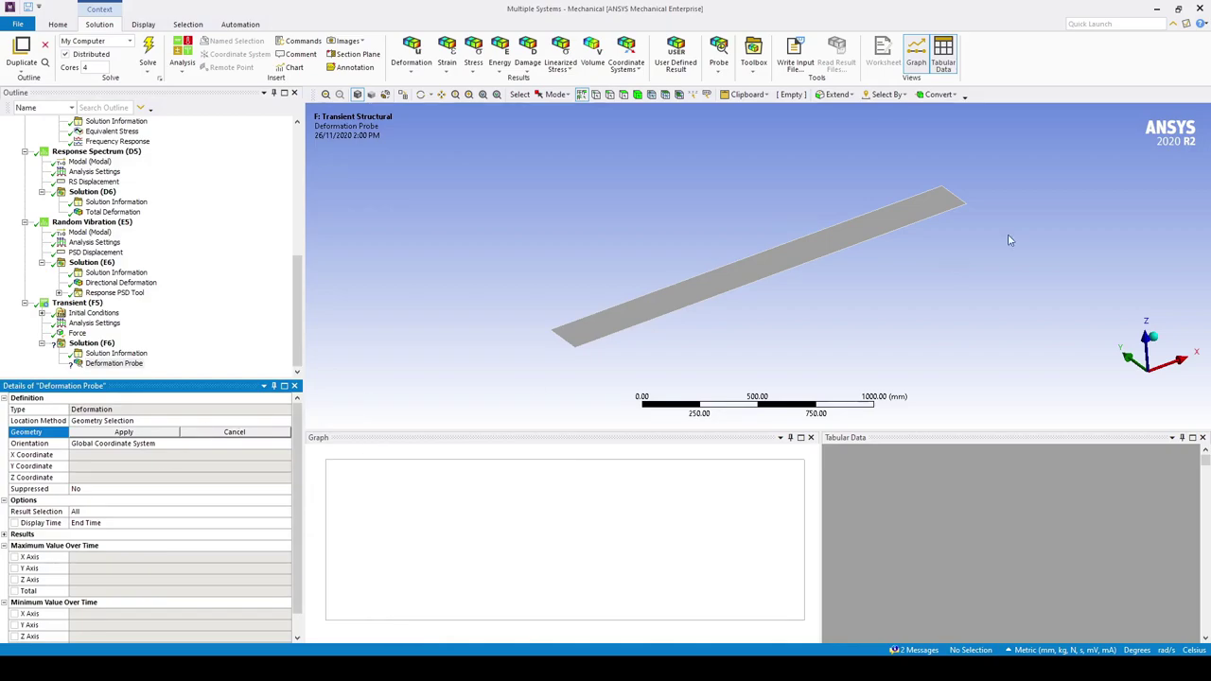
key("ctrl+e")
left_click(966, 202)
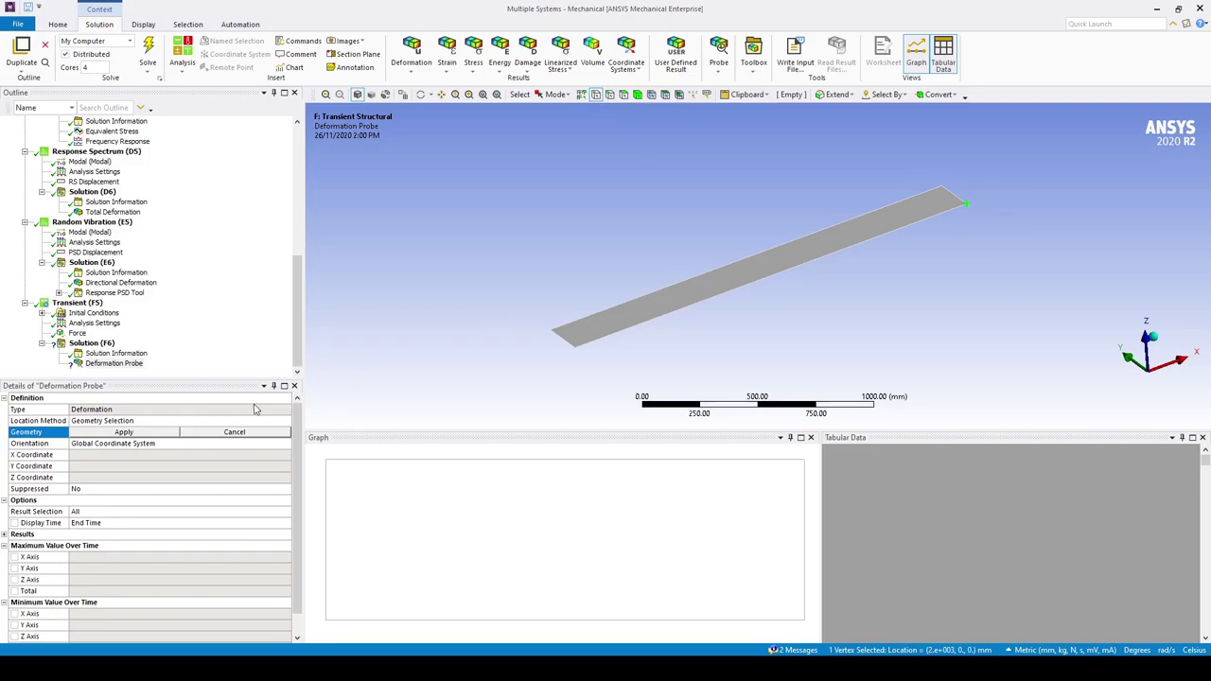
left_click(170, 437)
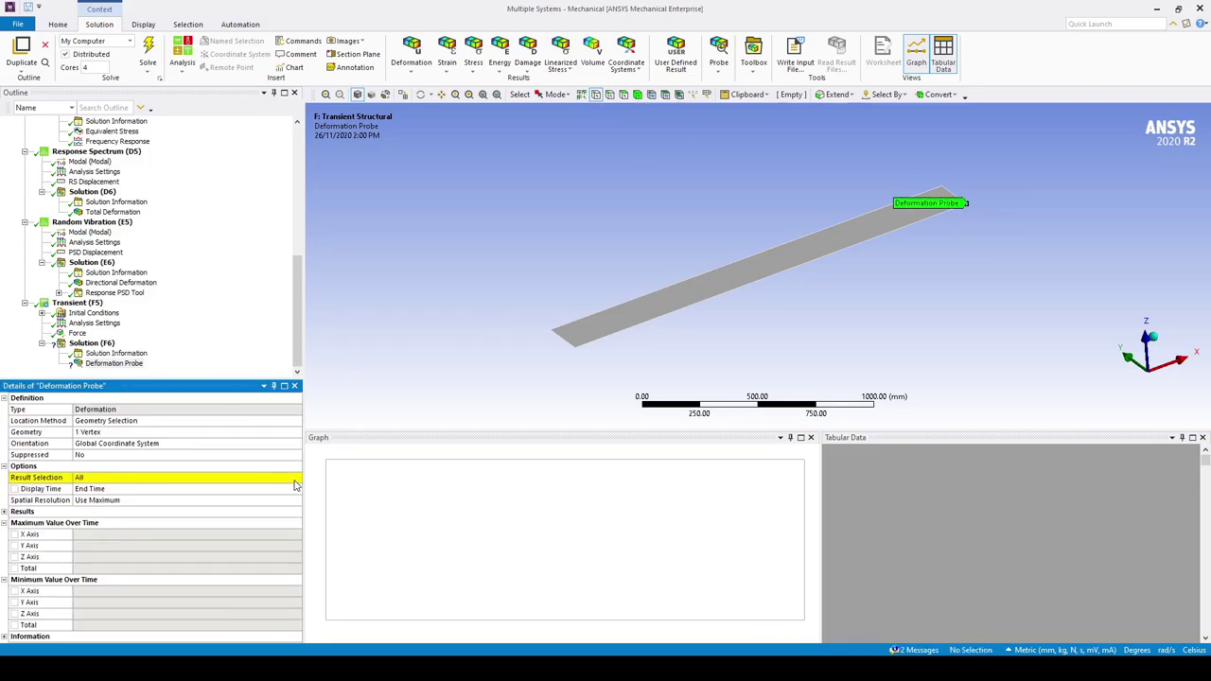
- Set the deformation probe's result selection to Z Axis and evaluate the probe result
left_click(297, 481)
left_click(242, 513)
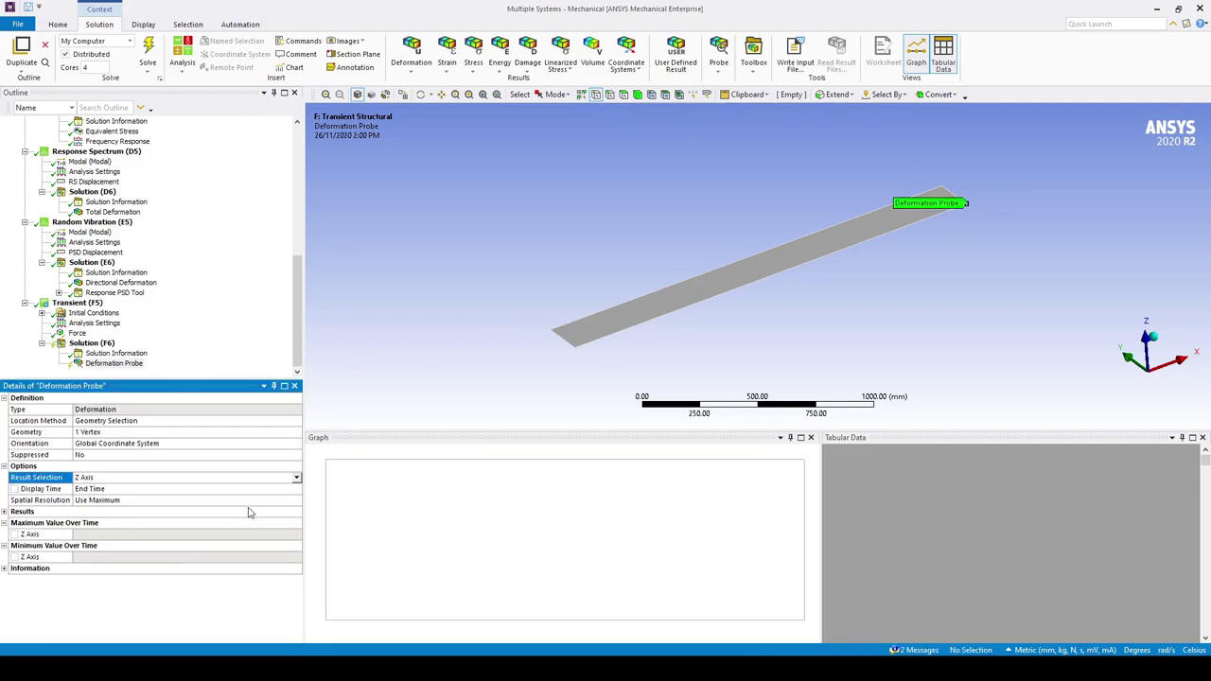
left_click(114, 364)
right_click(114, 363)
left_click(144, 399)
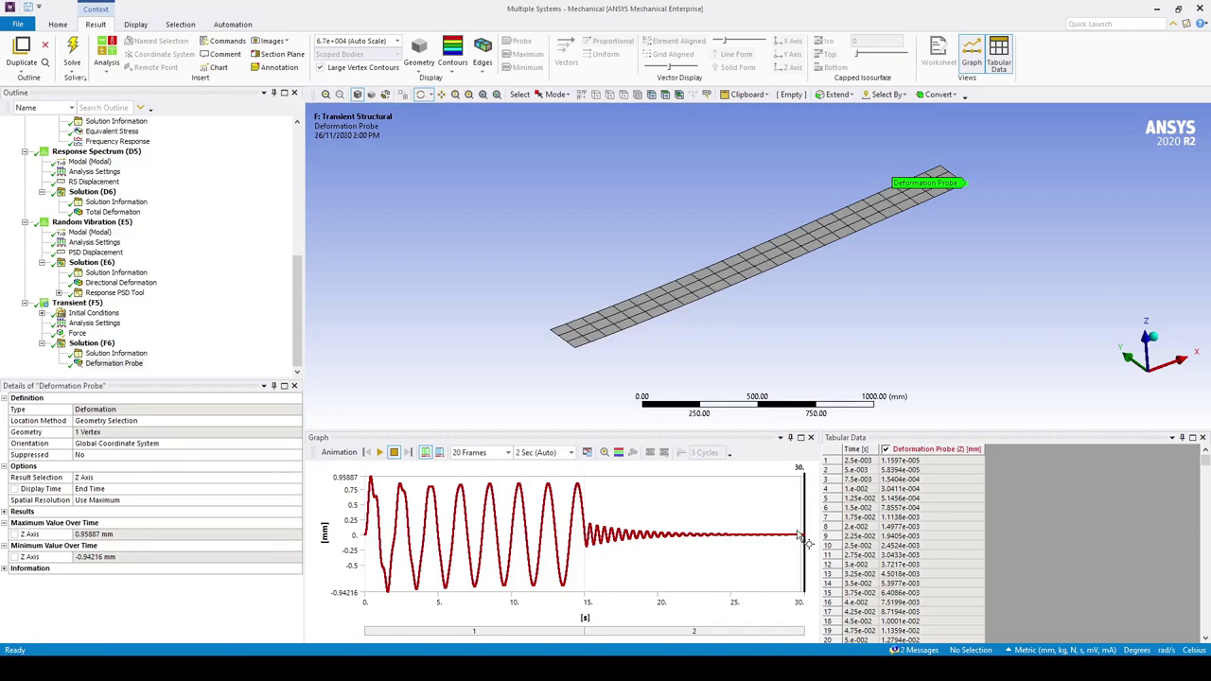
- Add a Total Deformation result for all bodies to the Transient solution and evaluate it
left_click(106, 345)
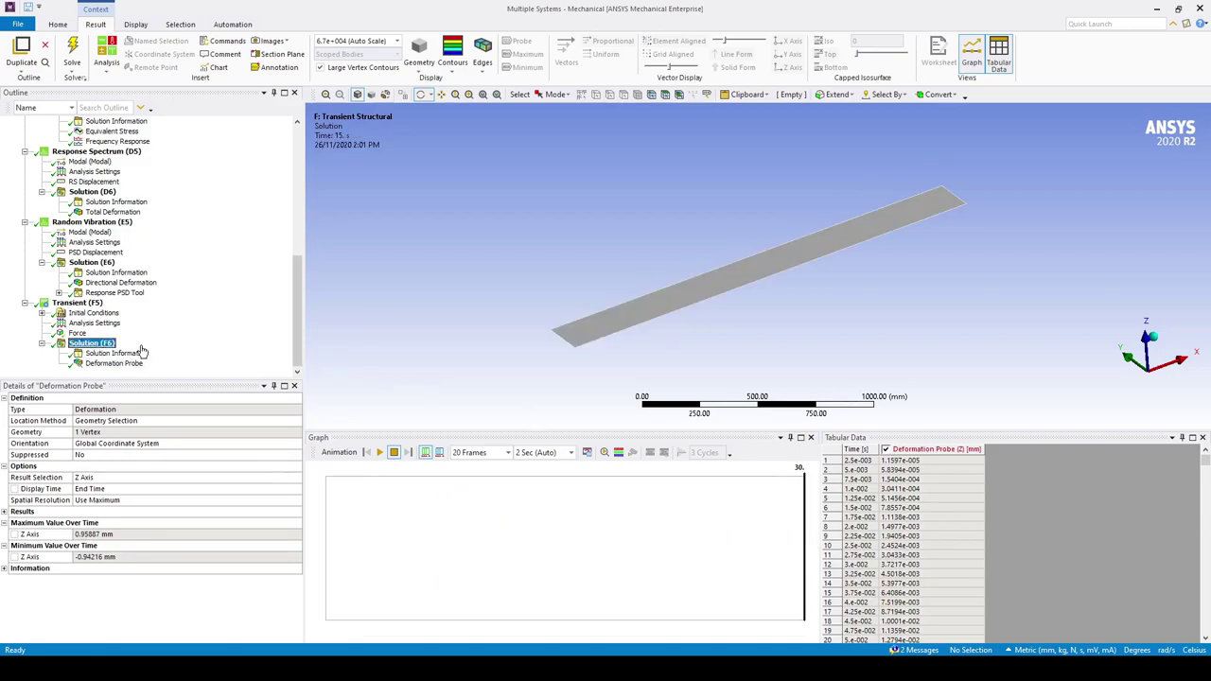
right_click(100, 346)
mouse_move(159, 351)
mouse_move(275, 352)
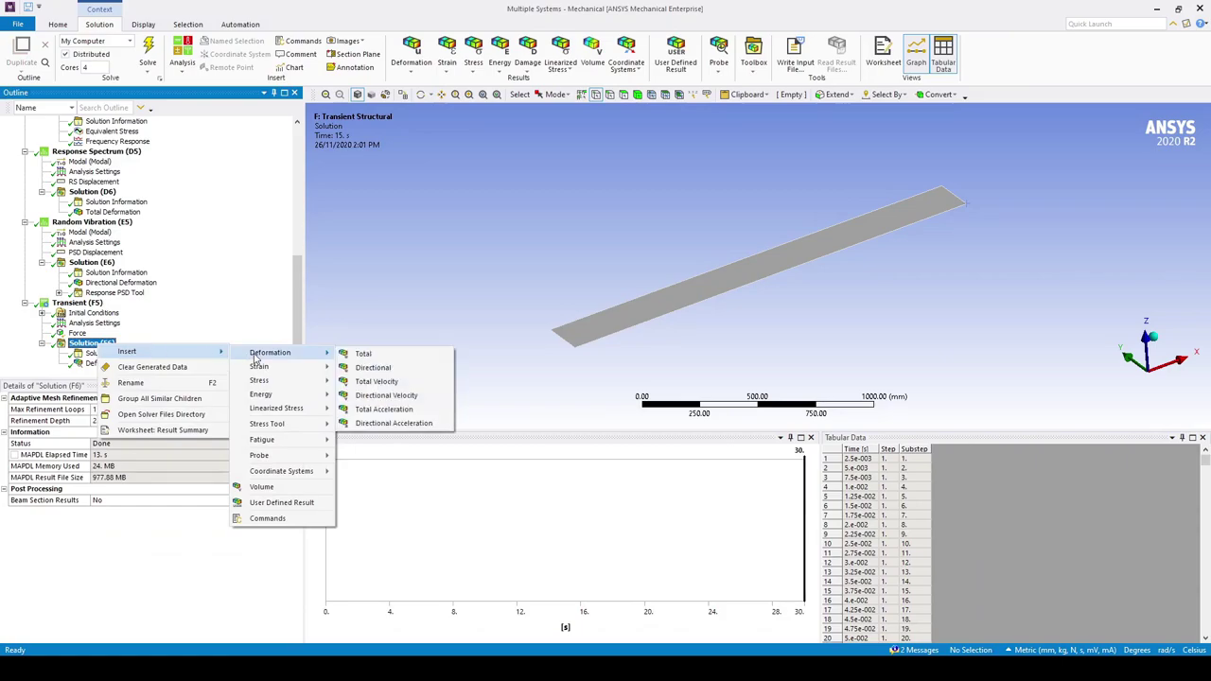
left_click(358, 354)
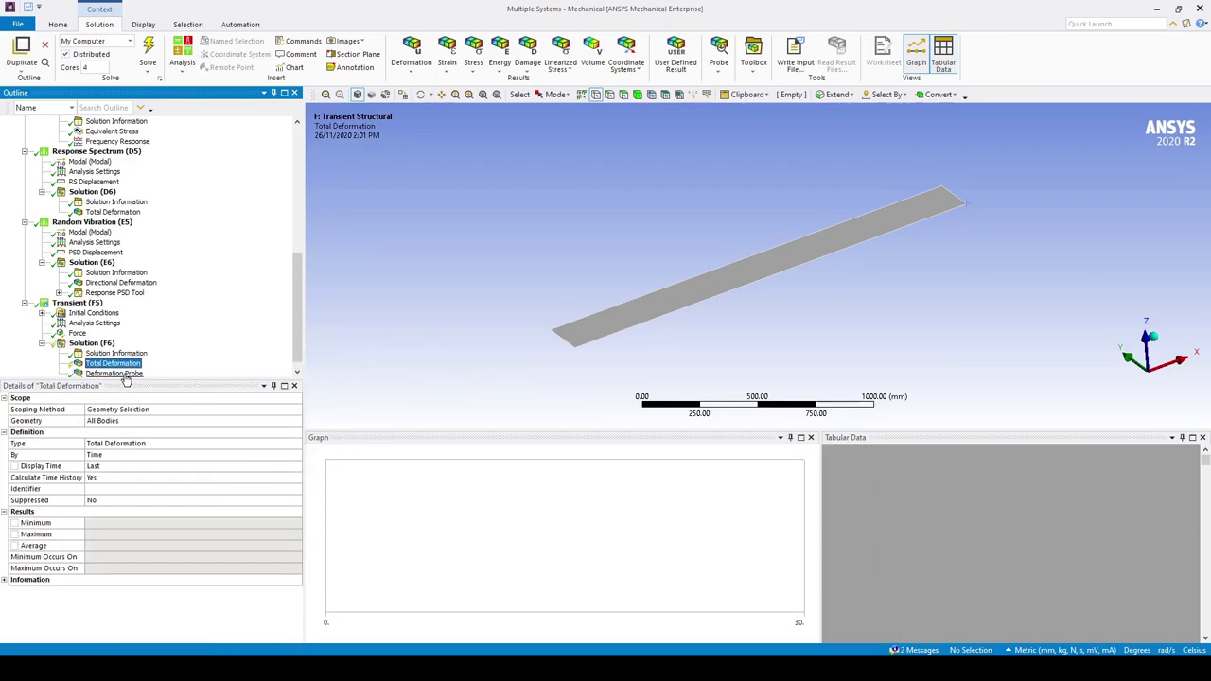
right_click(119, 363)
left_click(151, 388)
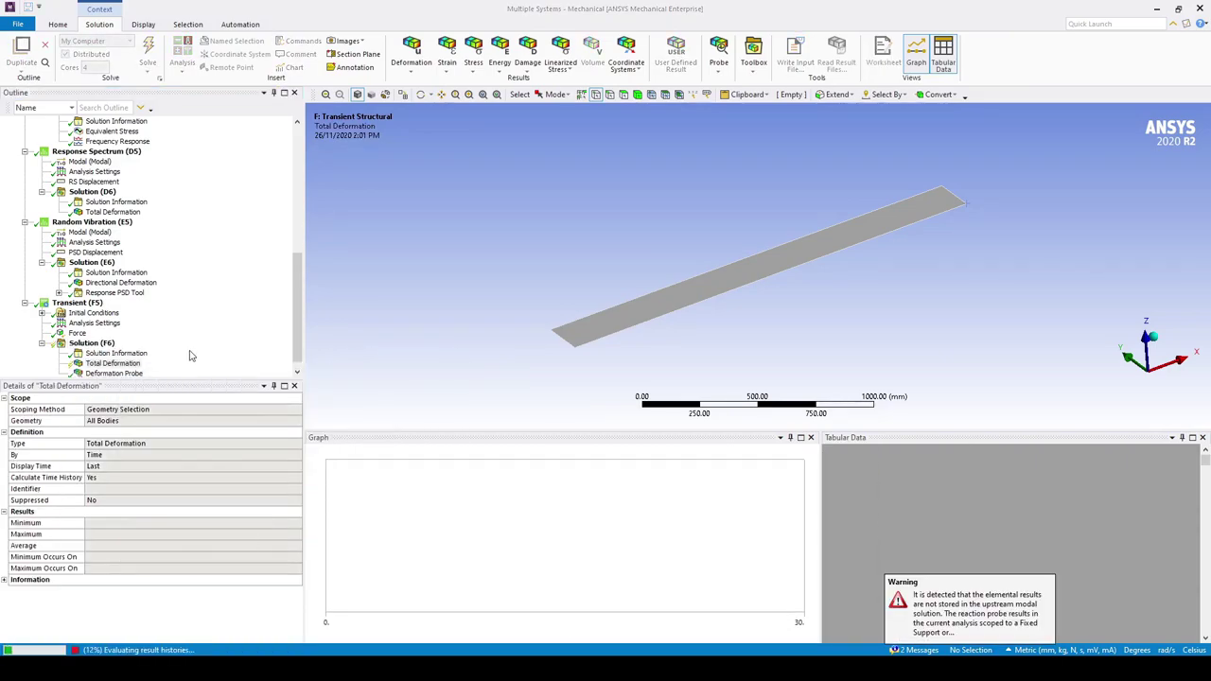